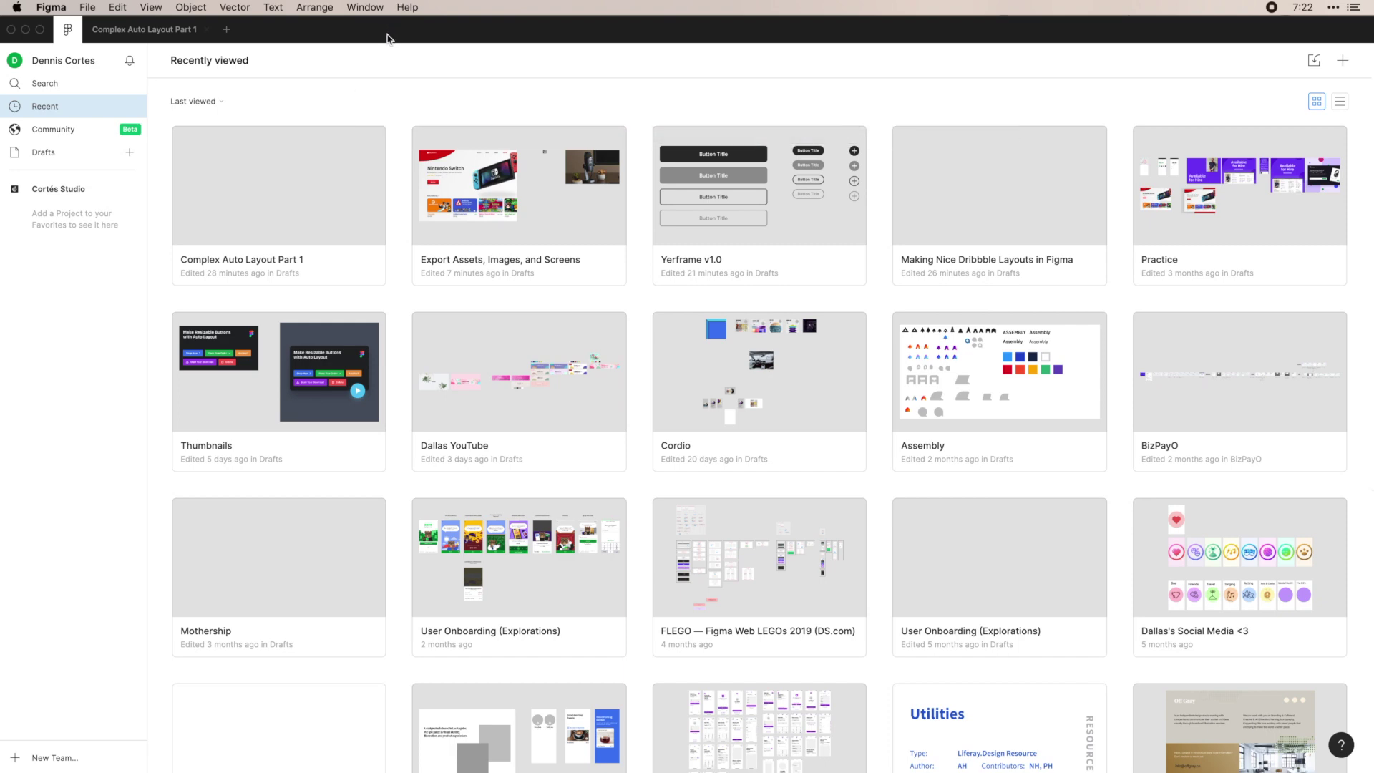
Step: Scroll down and back up through the Recently viewed files to look them over
scroll(886, 598, "down", 5)
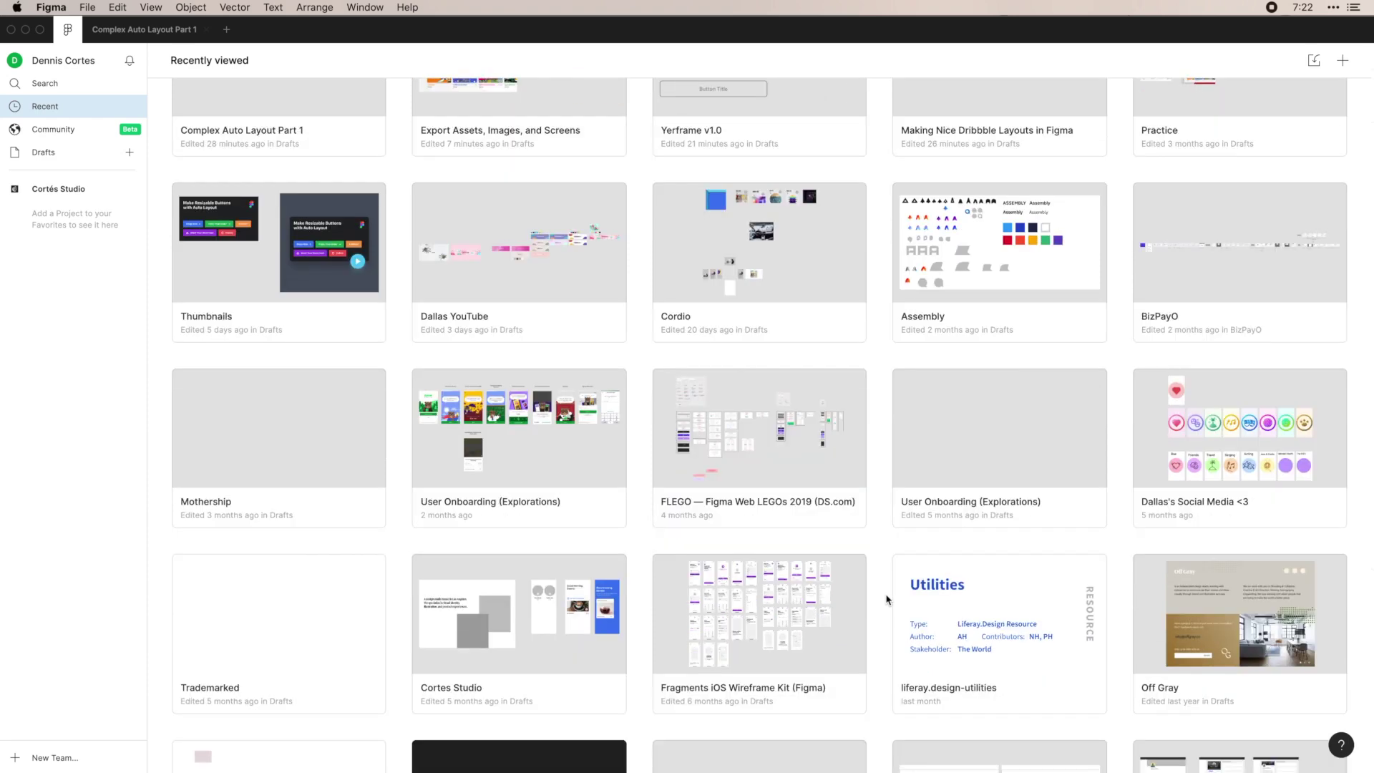
scroll(886, 598, "down", 1)
scroll(885, 598, "up", 4)
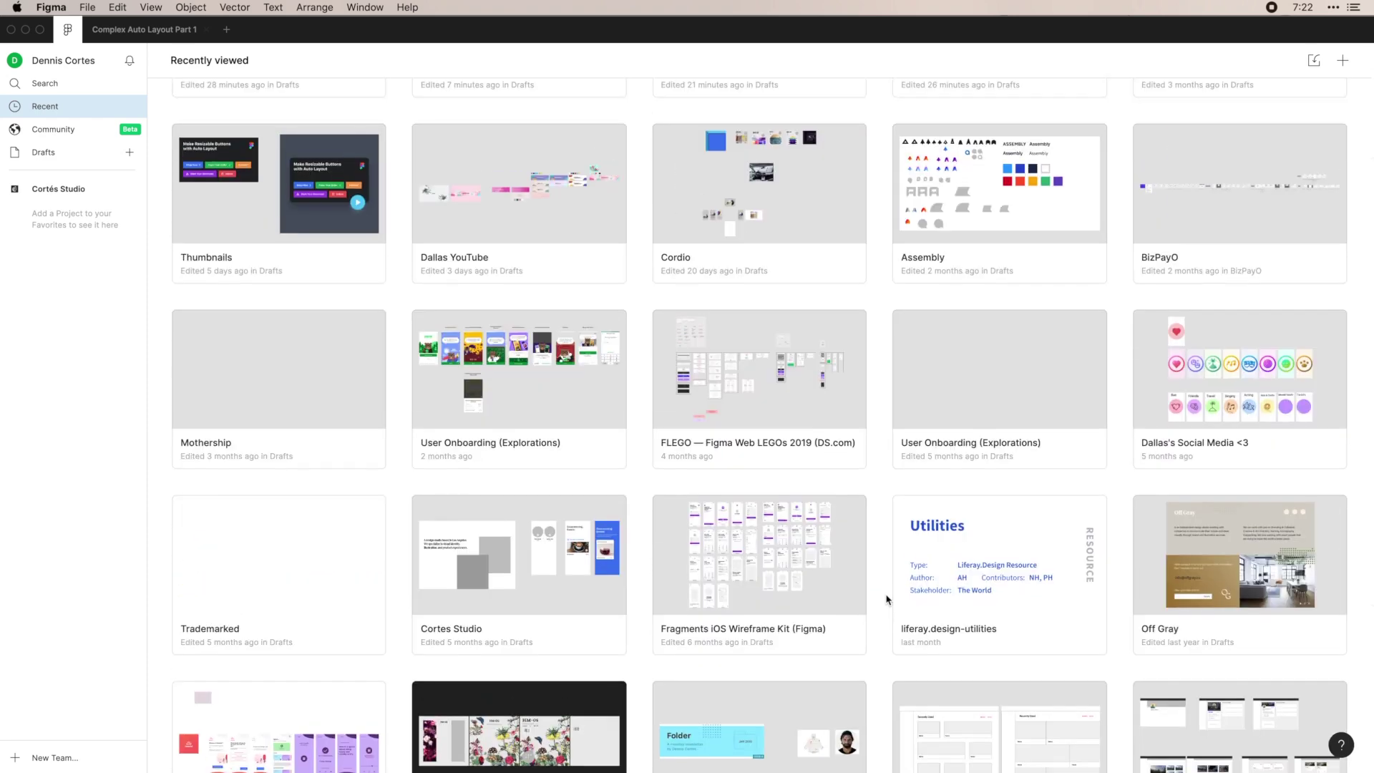
scroll(887, 598, "up", 3)
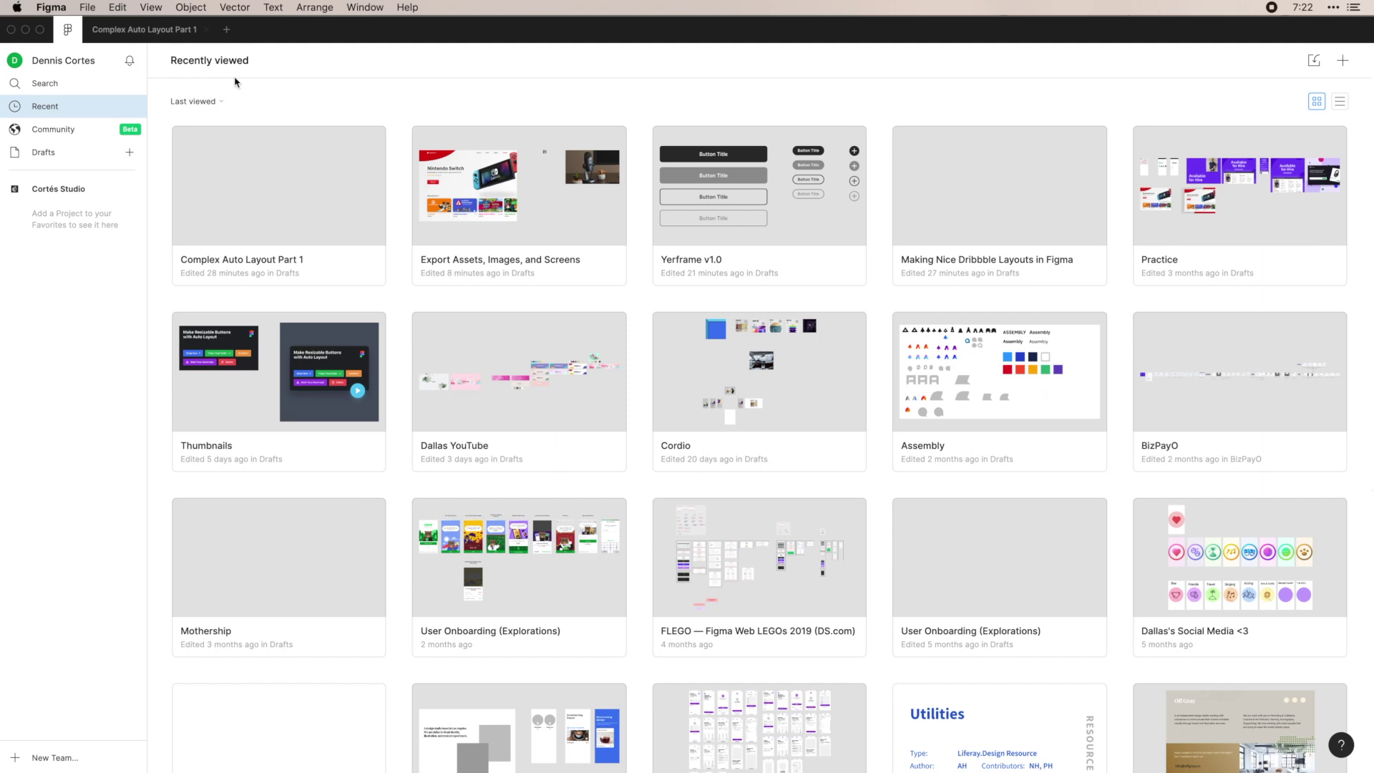
Step: Open the account profile, view its Teams tab, then move on to its Plugins page
left_click(81, 65)
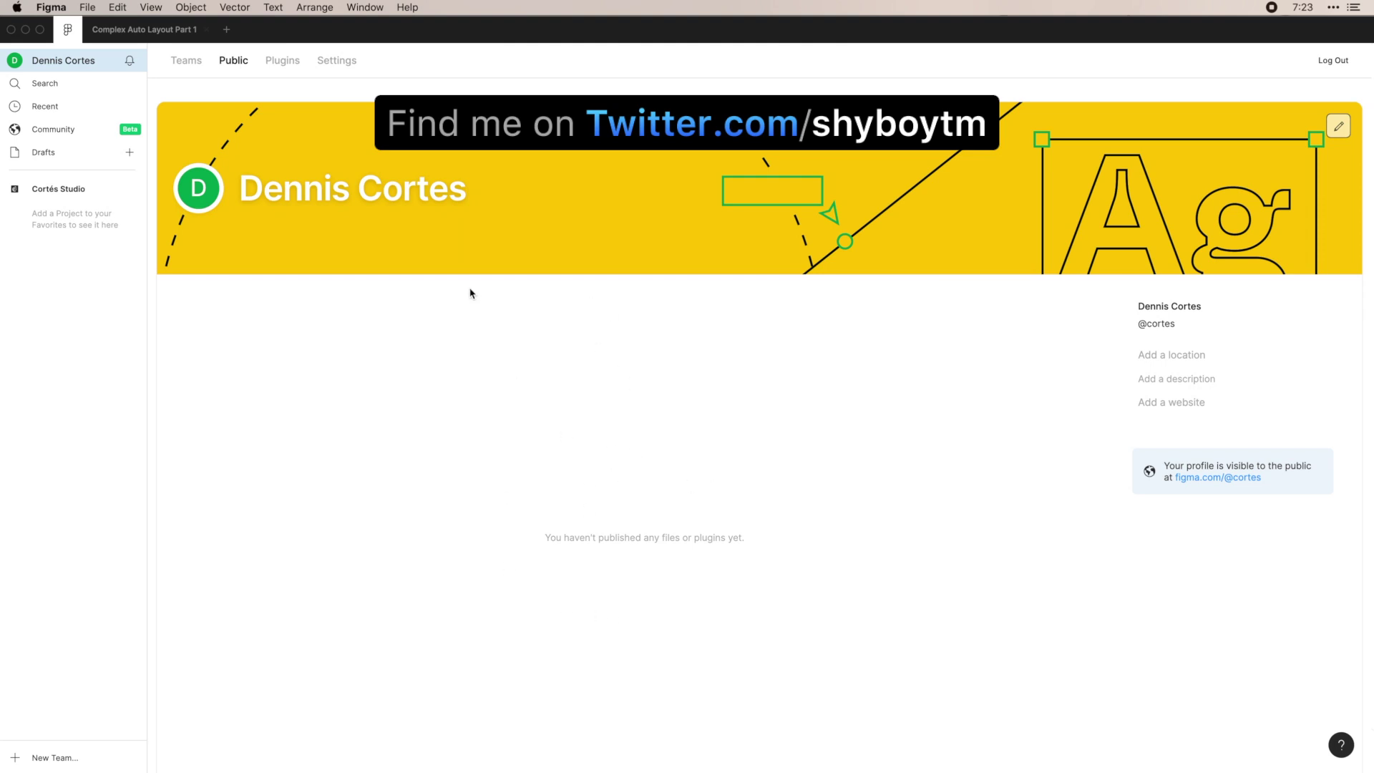
left_click(201, 68)
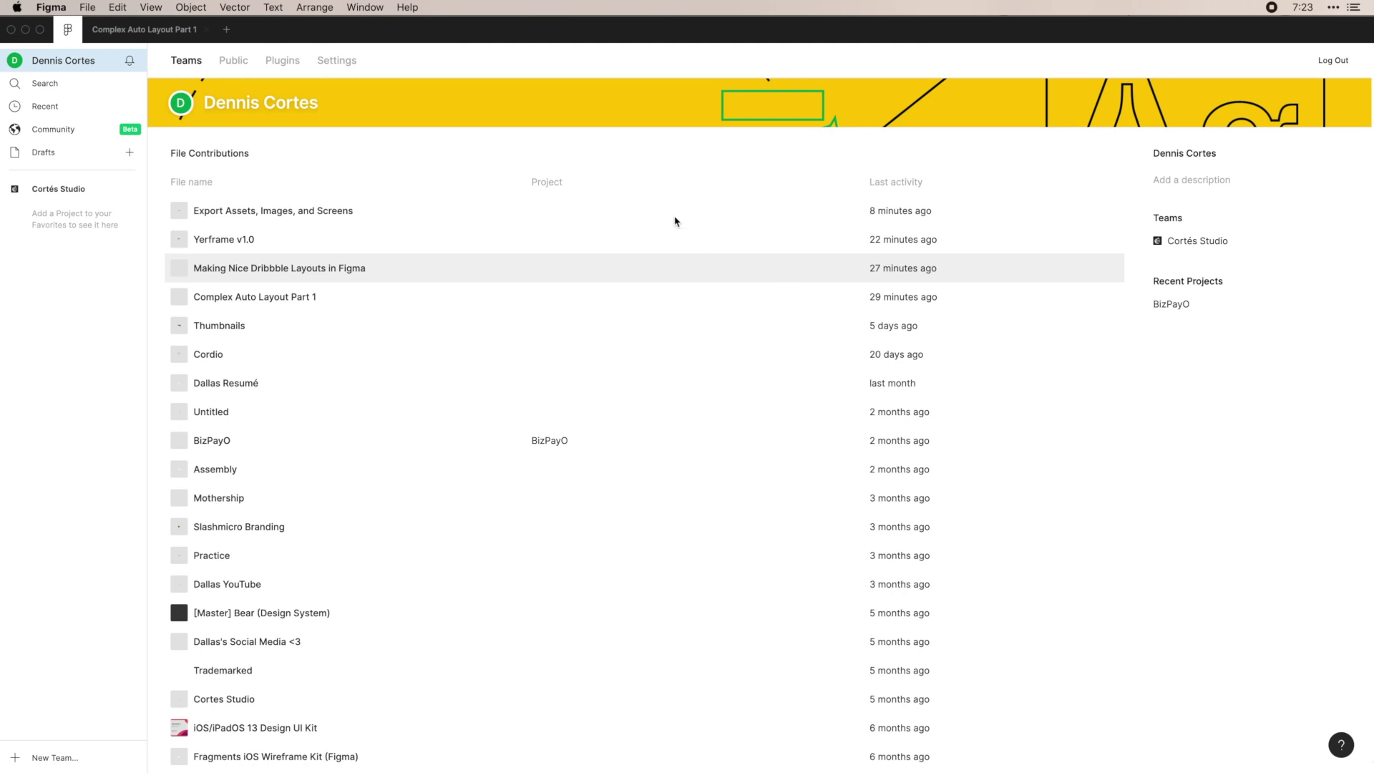
left_click(293, 64)
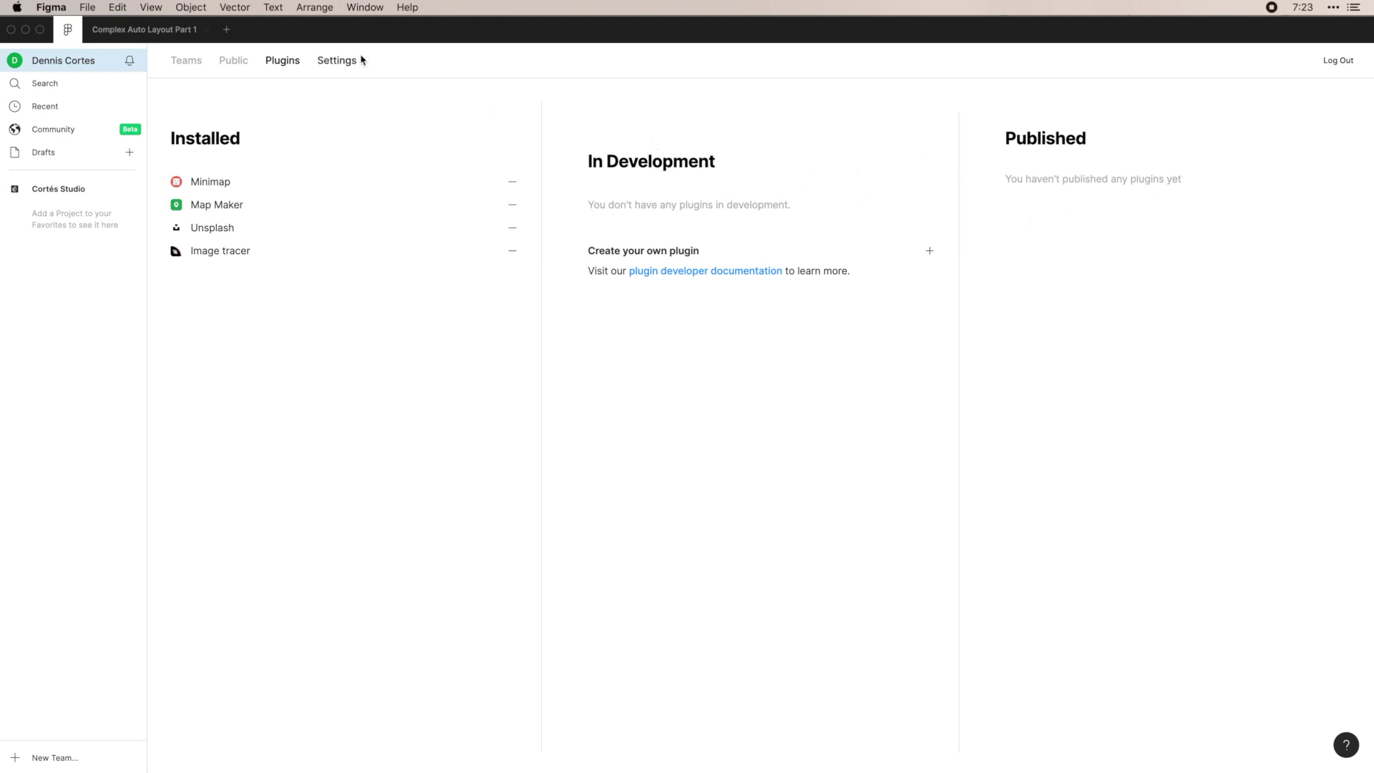
Step: Go from the profile's Plugins page to the account Settings page
left_click(342, 60)
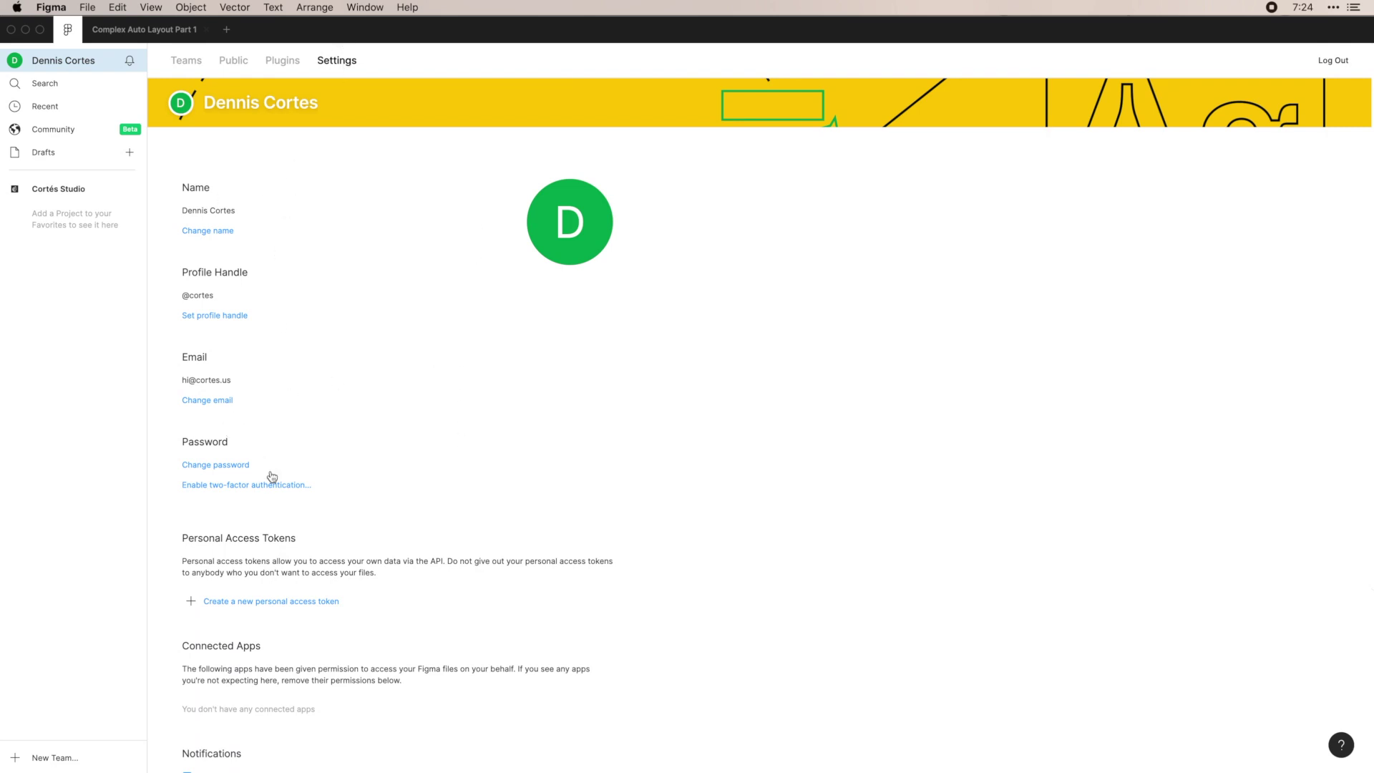
Step: Scroll down through the account settings sections and back to the top
scroll(404, 415, "down", 4)
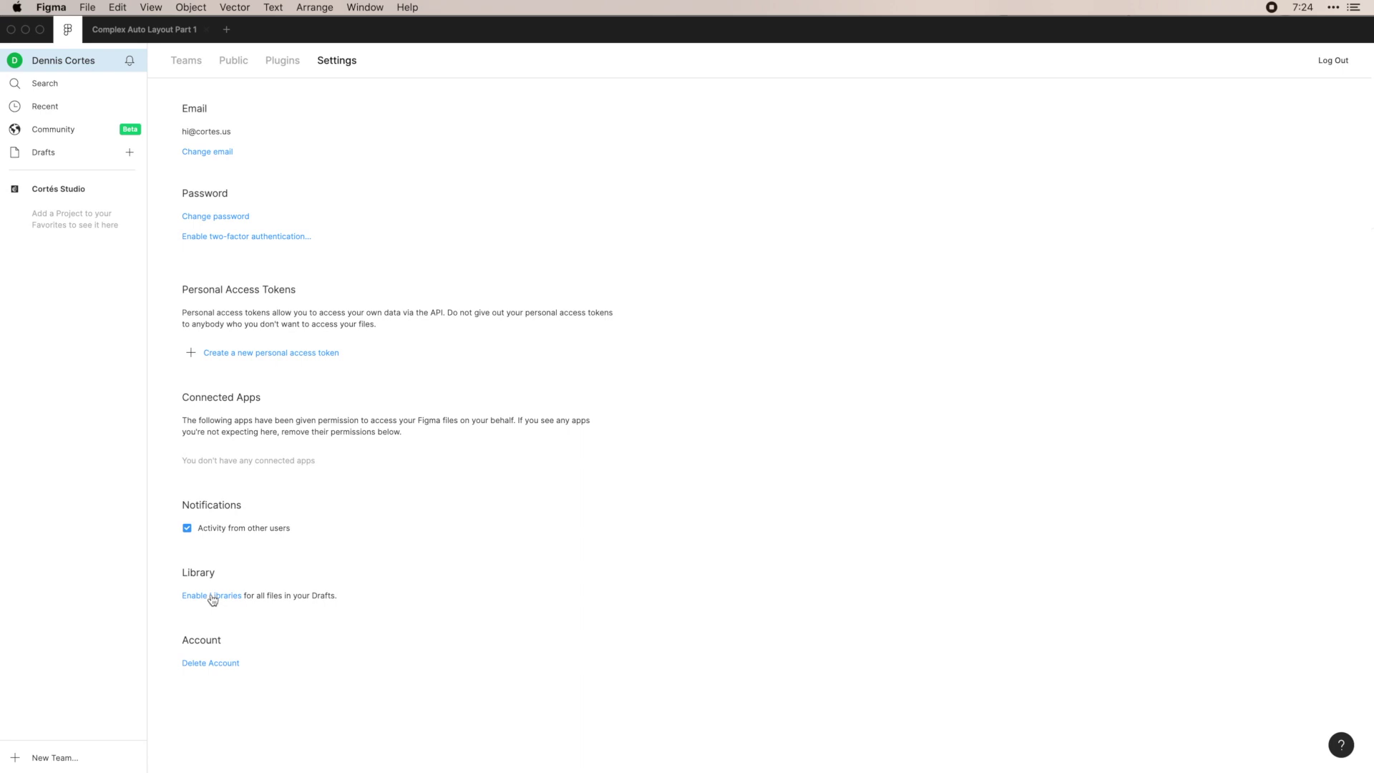
scroll(291, 483, "up", 4)
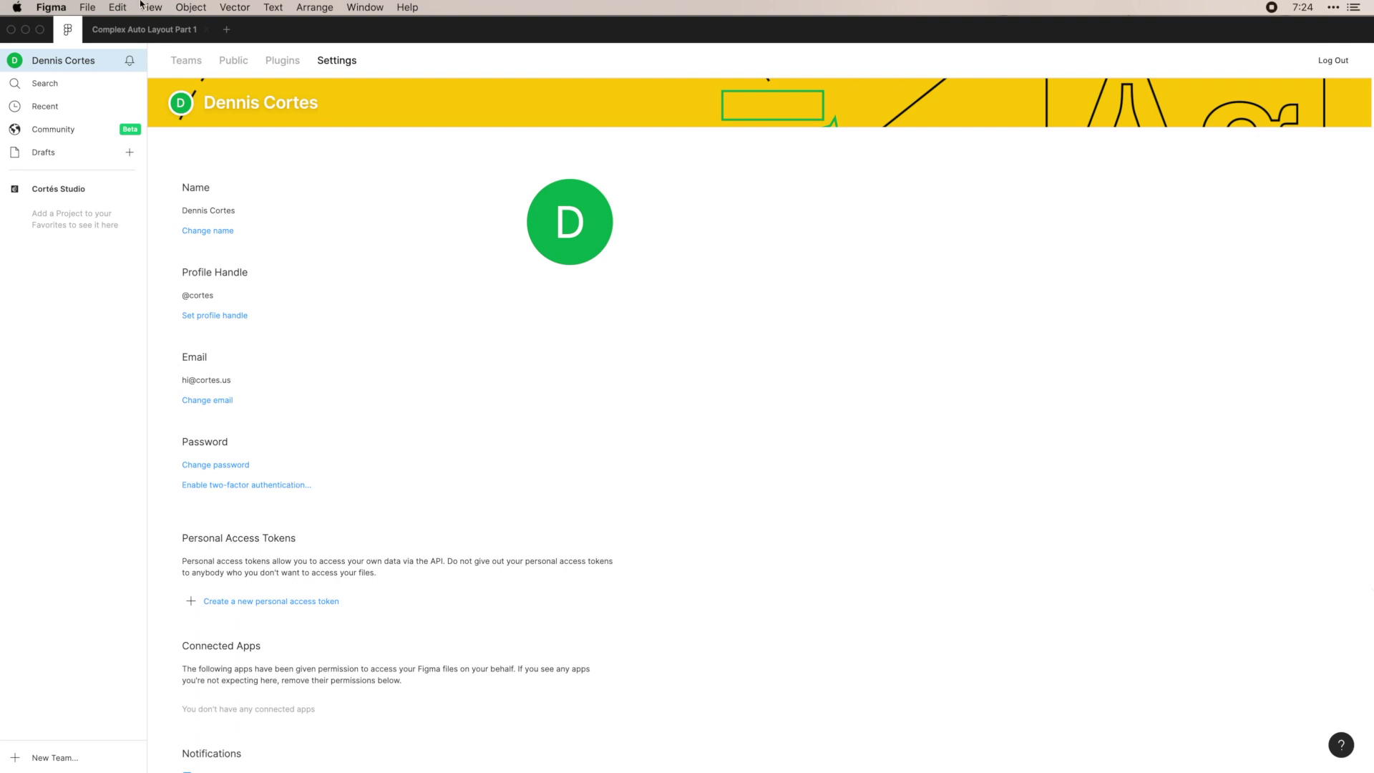
Step: Search the files for 'cordio', clear it, then toggle the search scope between Community and drafts
left_click(63, 81)
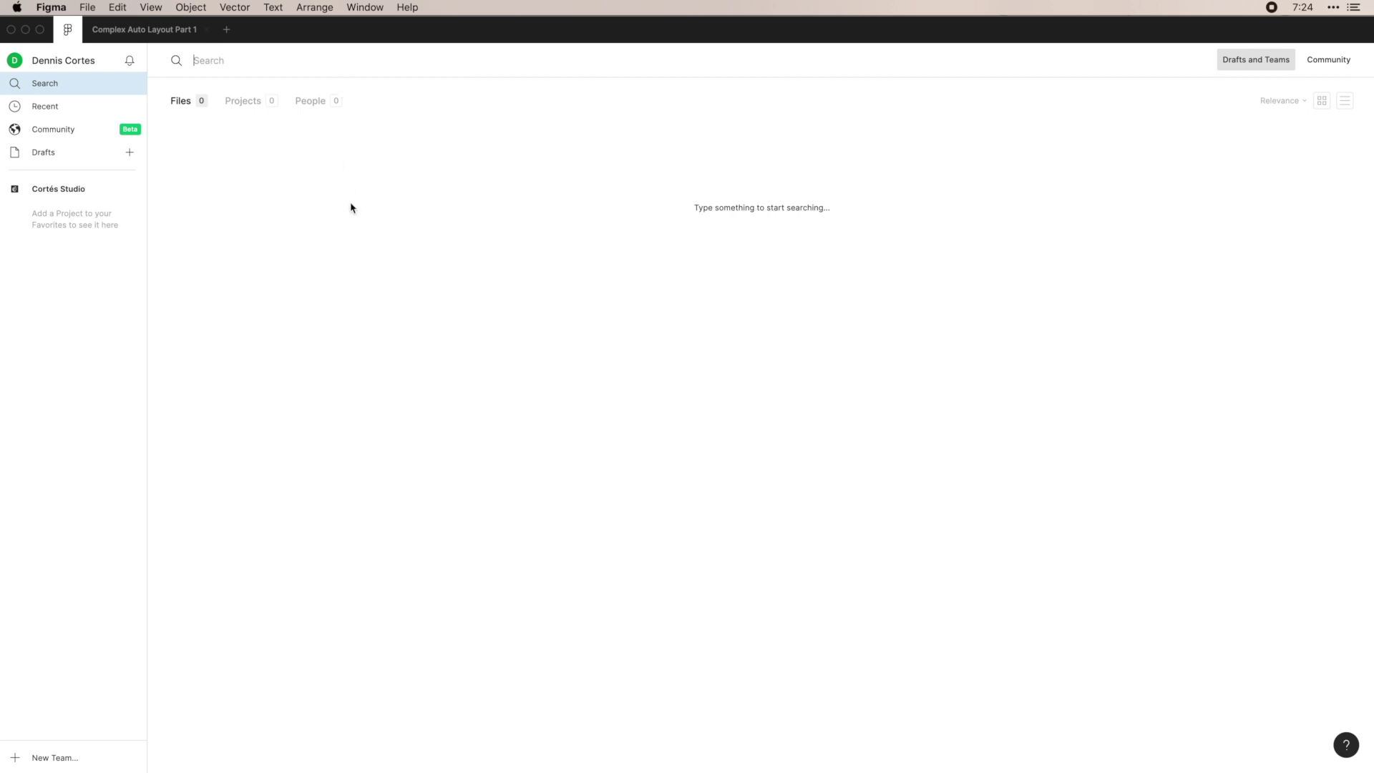
type("cordio")
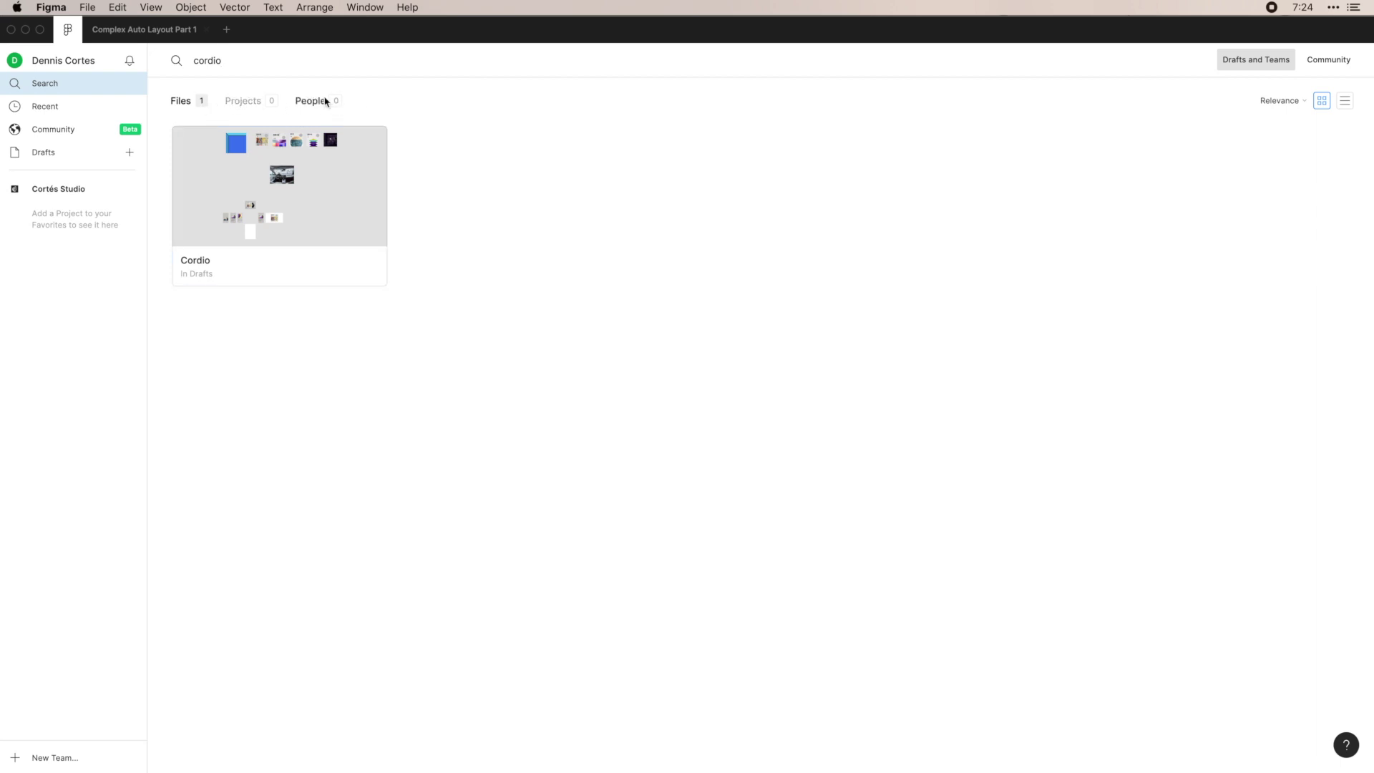
key("super+a")
key("BackSpace")
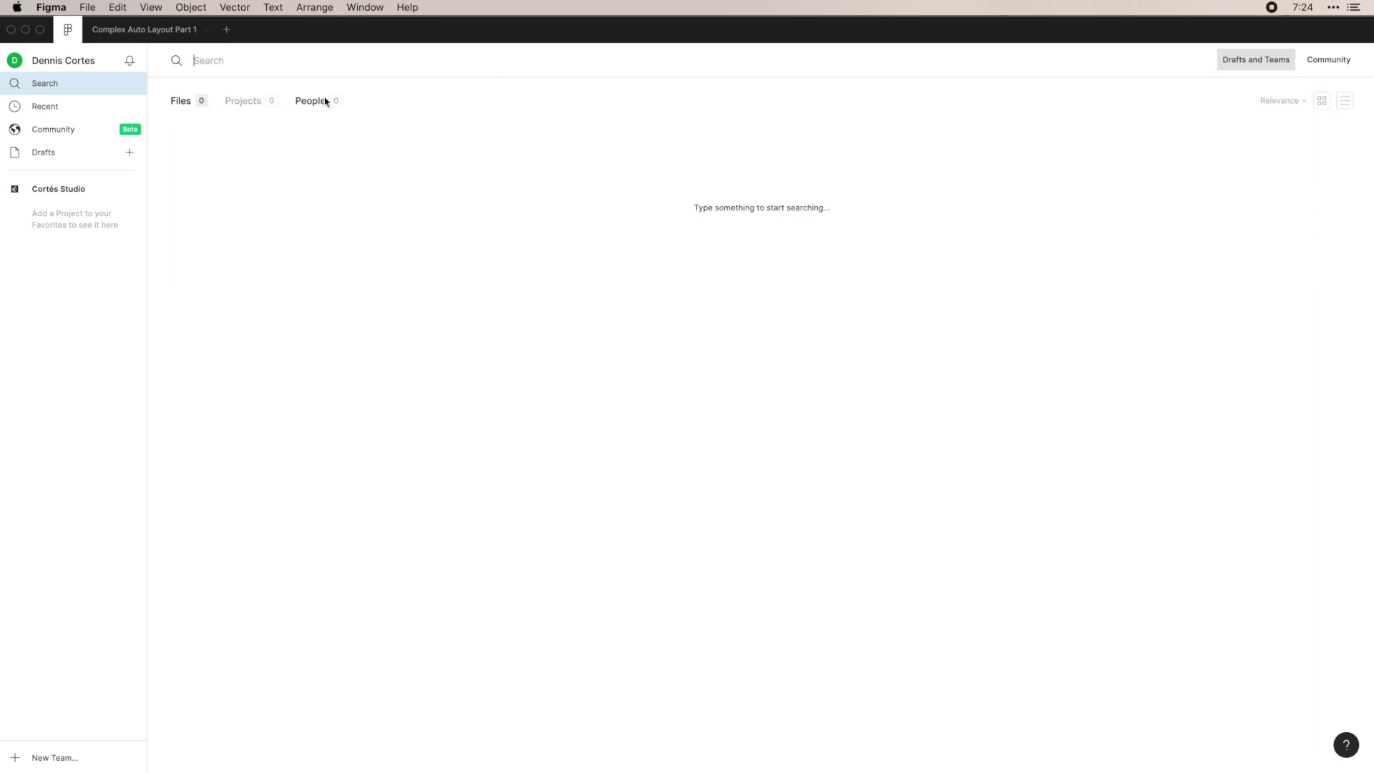
left_click(1321, 63)
left_click(1252, 60)
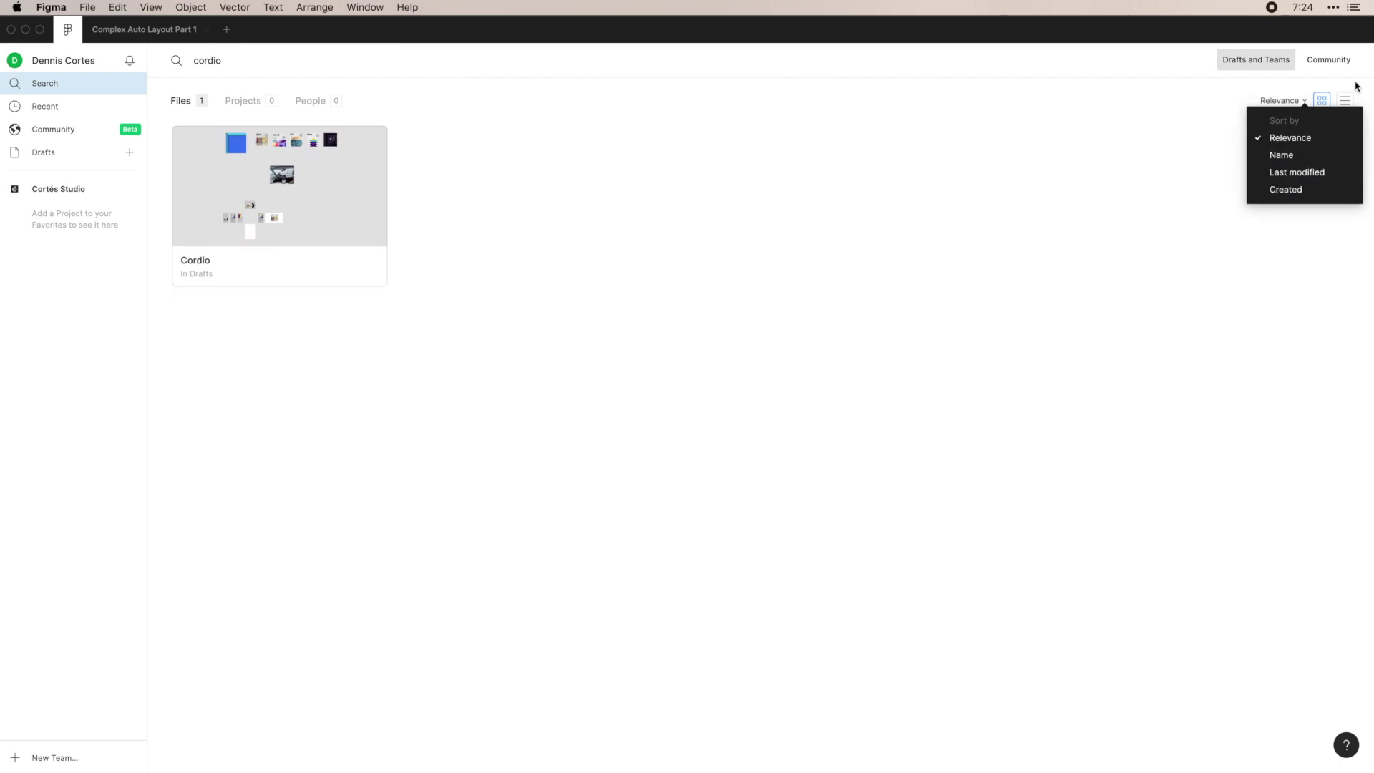
Step: Toggle results between list and grid, return to Recent, open its sort options, then browse Community
left_click(1344, 100)
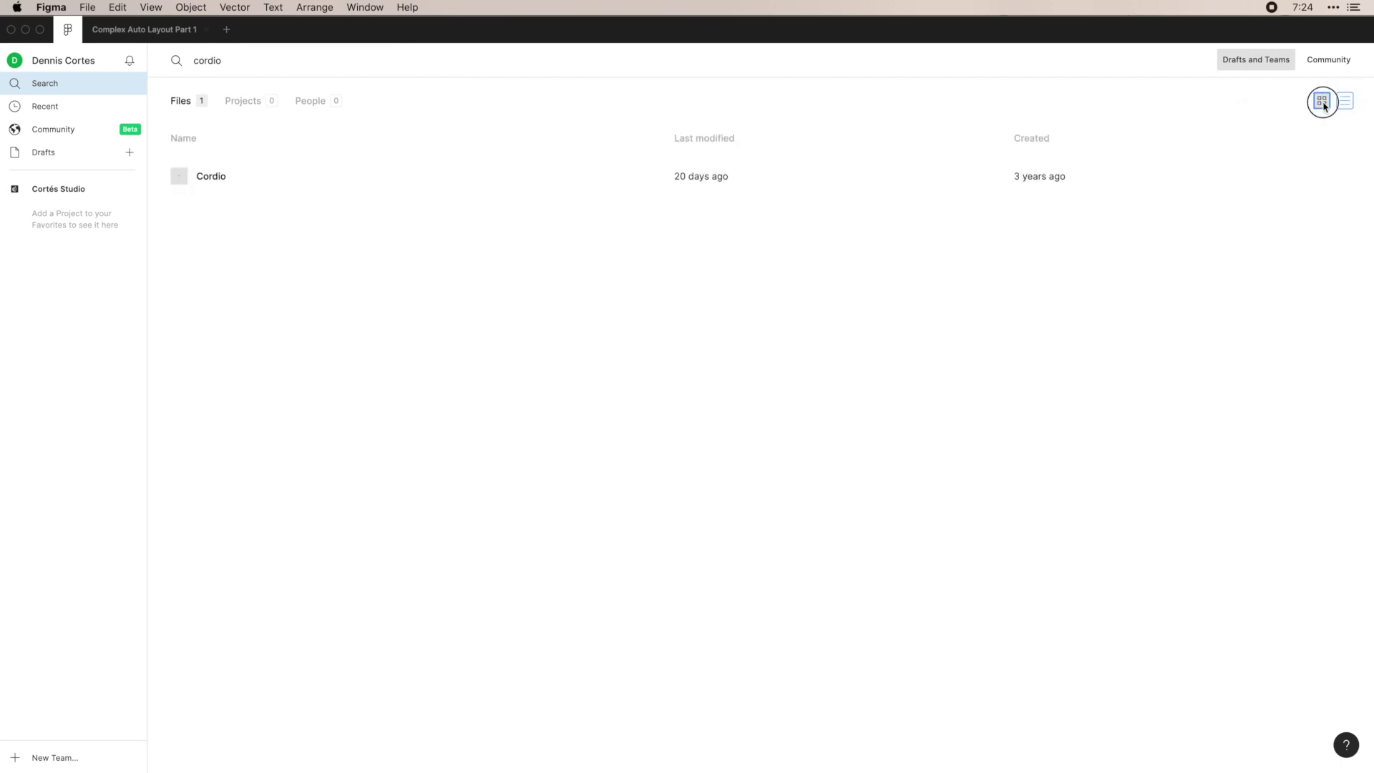
left_click(1322, 102)
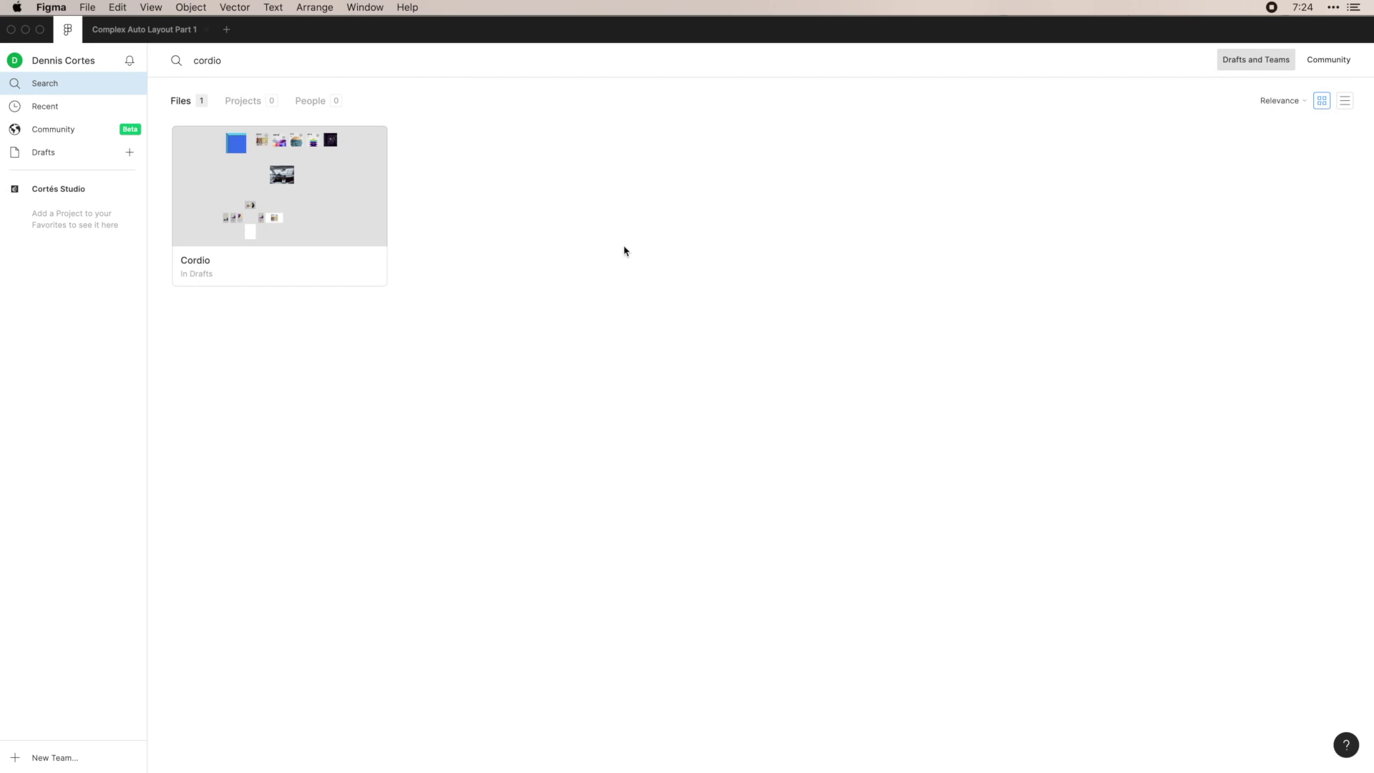
left_click(85, 113)
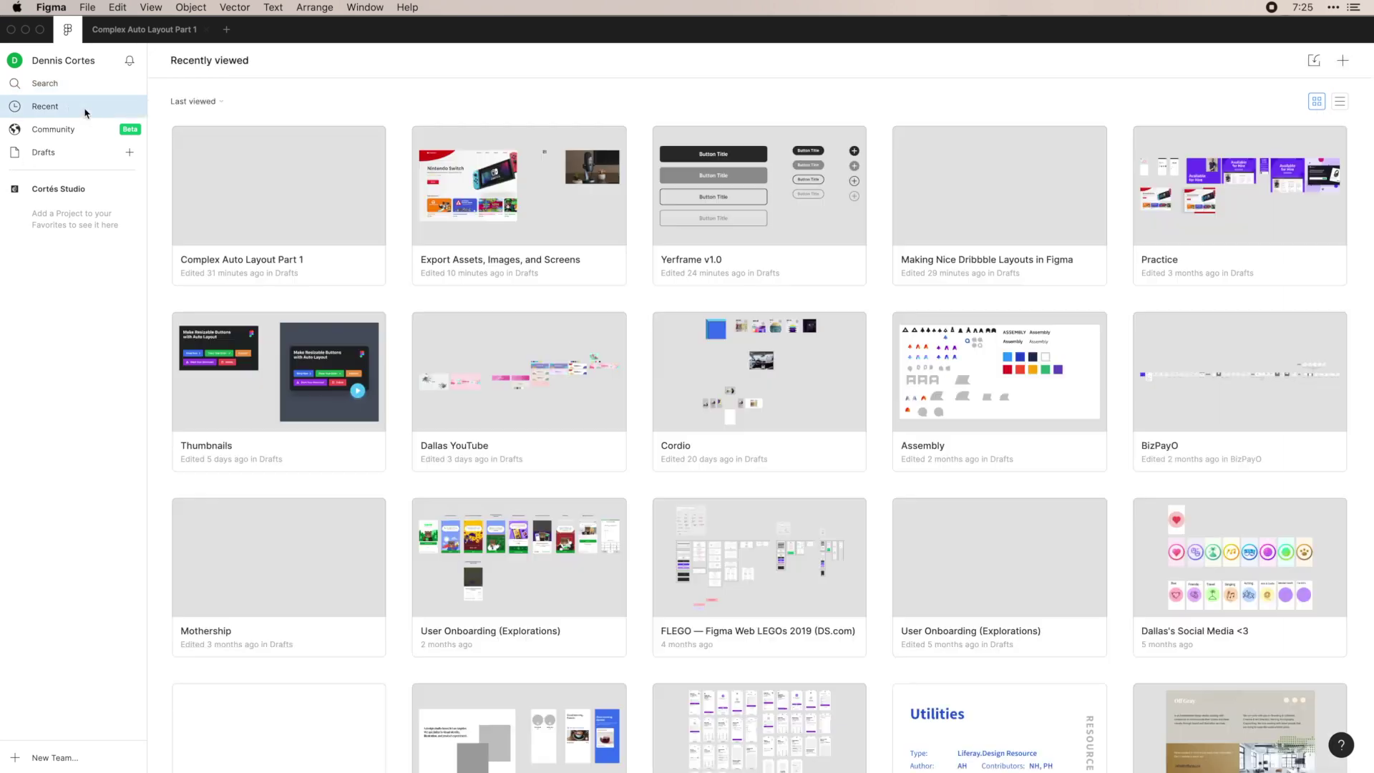
left_click(218, 102)
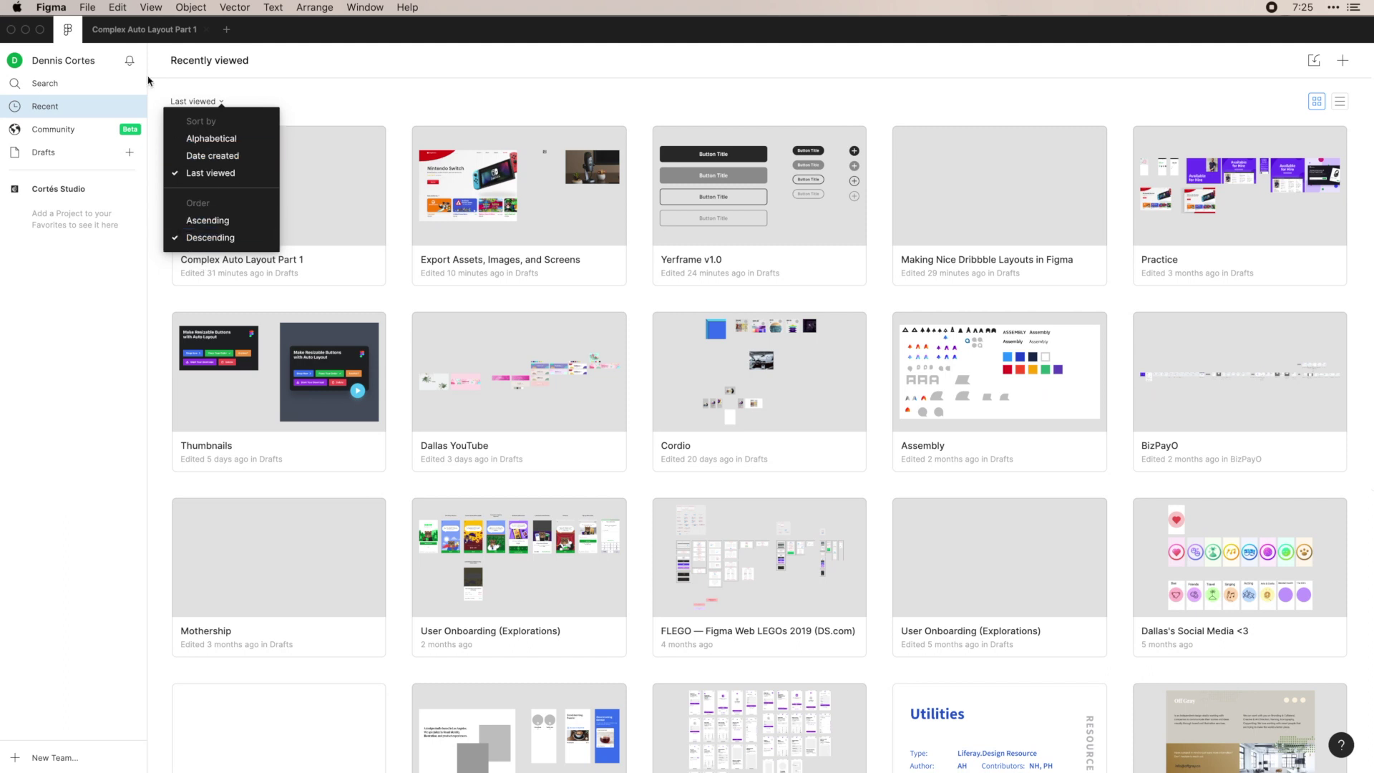
left_click(65, 131)
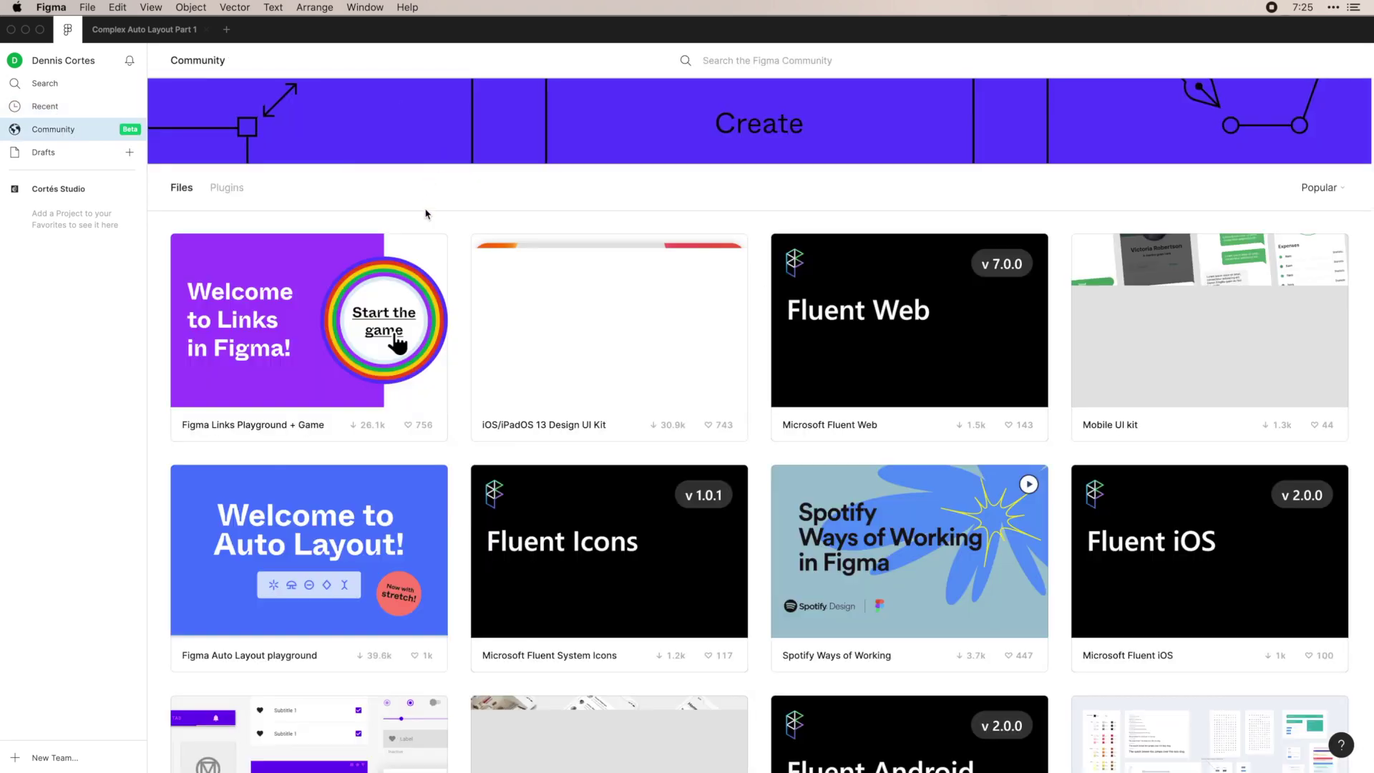
Step: Browse the popular Community files, then switch to the Community Plugins listing
scroll(461, 237, "down", 5)
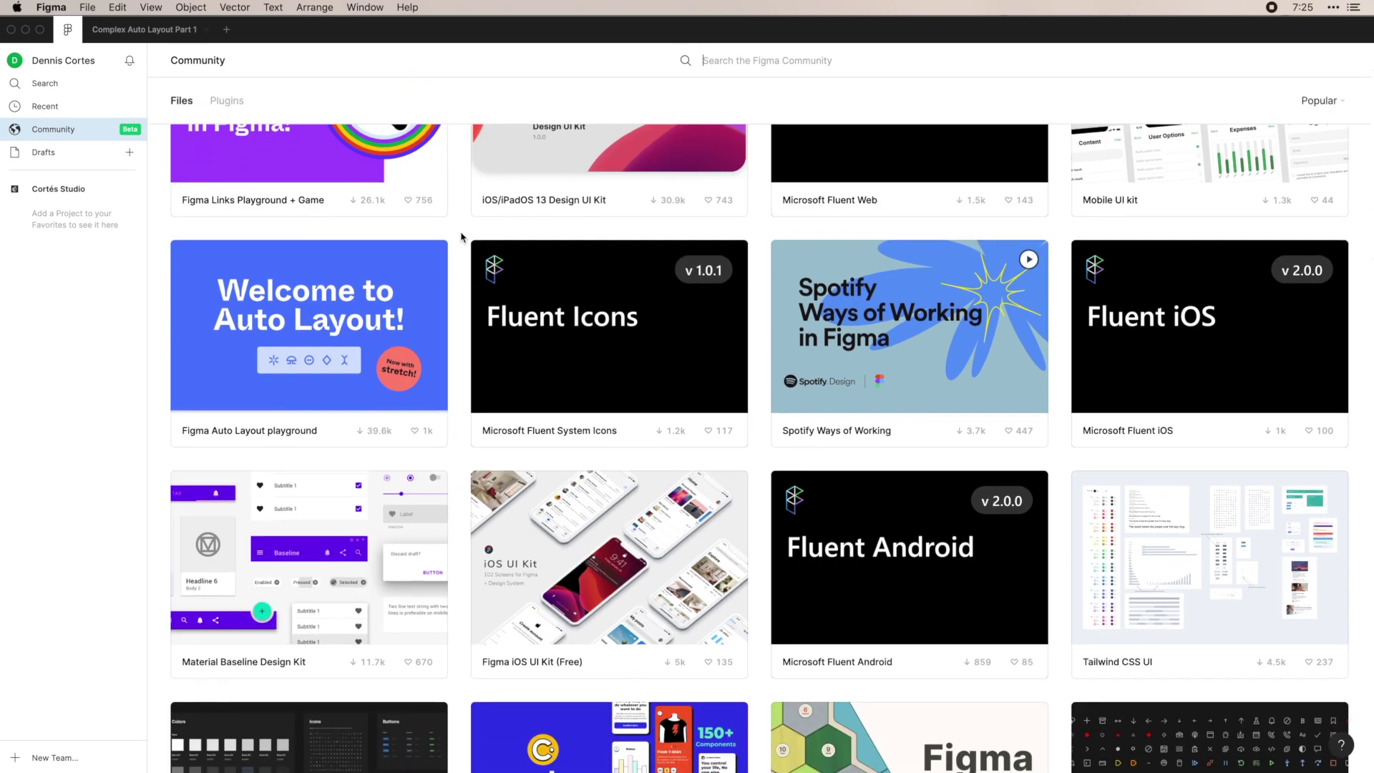
scroll(461, 237, "down", 3)
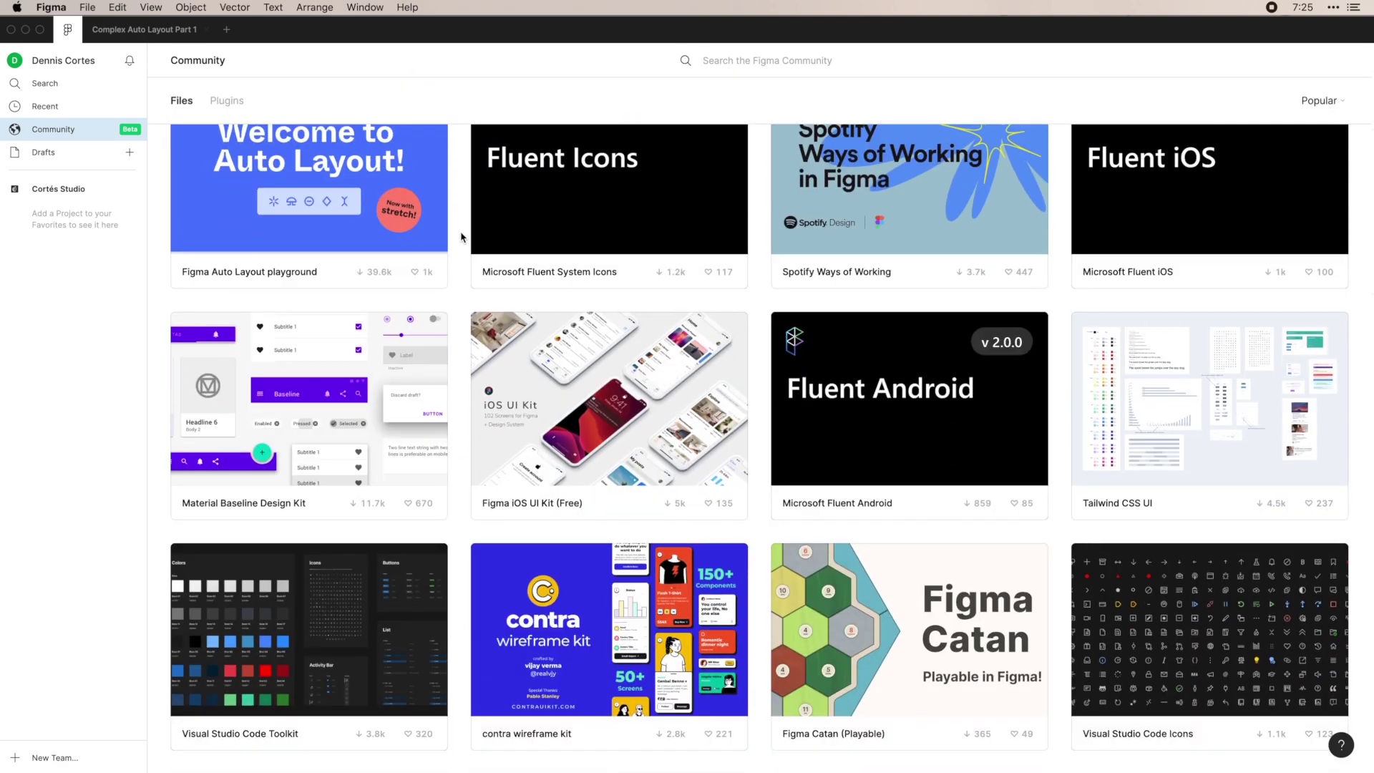
scroll(461, 237, "down", 8)
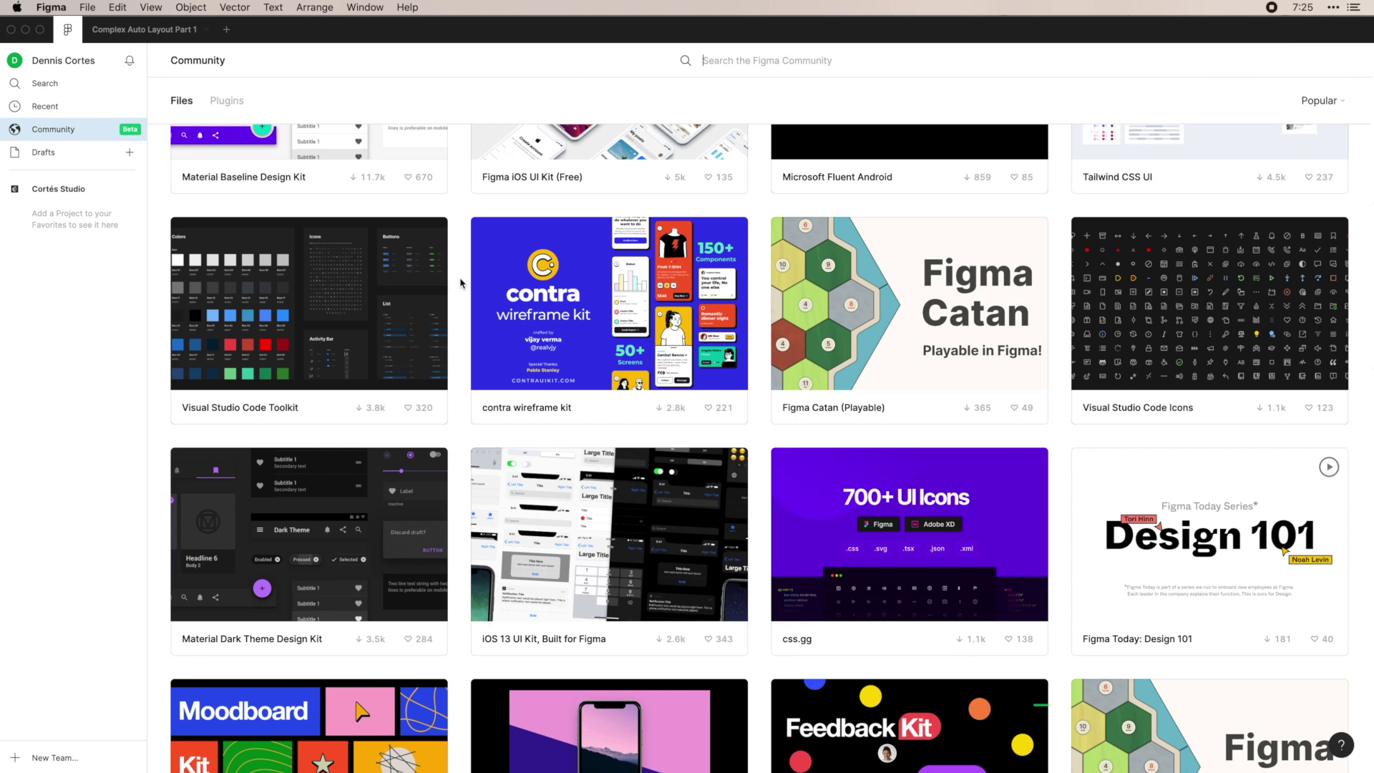
scroll(460, 283, "down", 7)
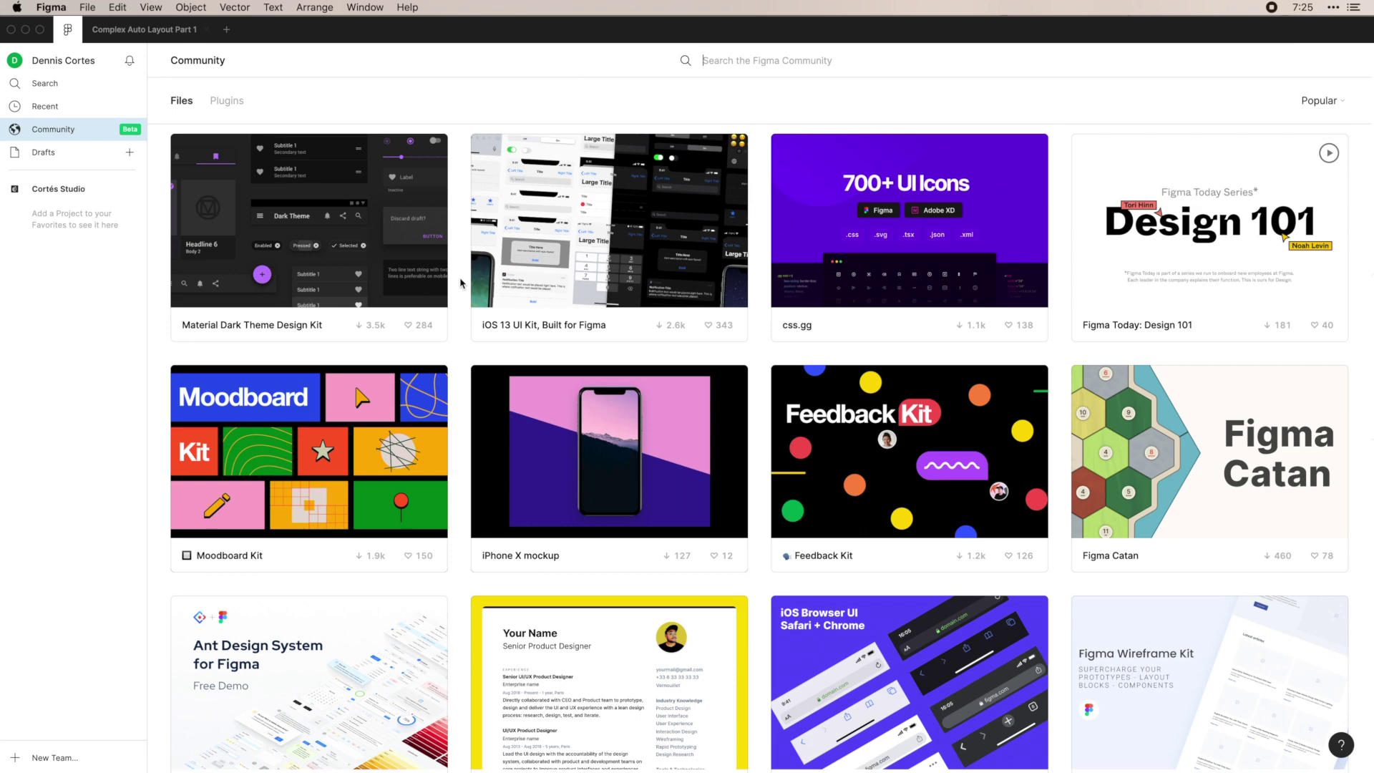
scroll(461, 282, "down", 4)
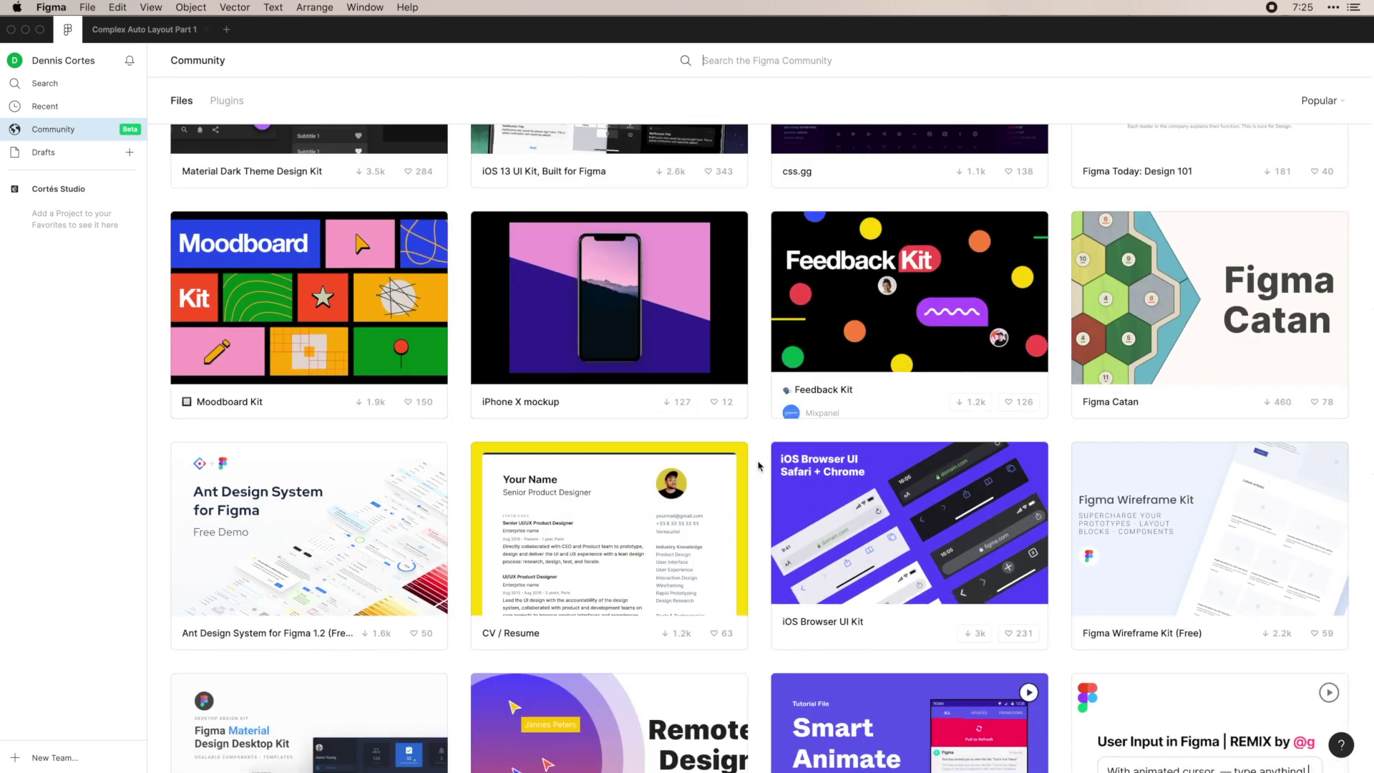
scroll(758, 466, "down", 10)
scroll(758, 466, "up", 10)
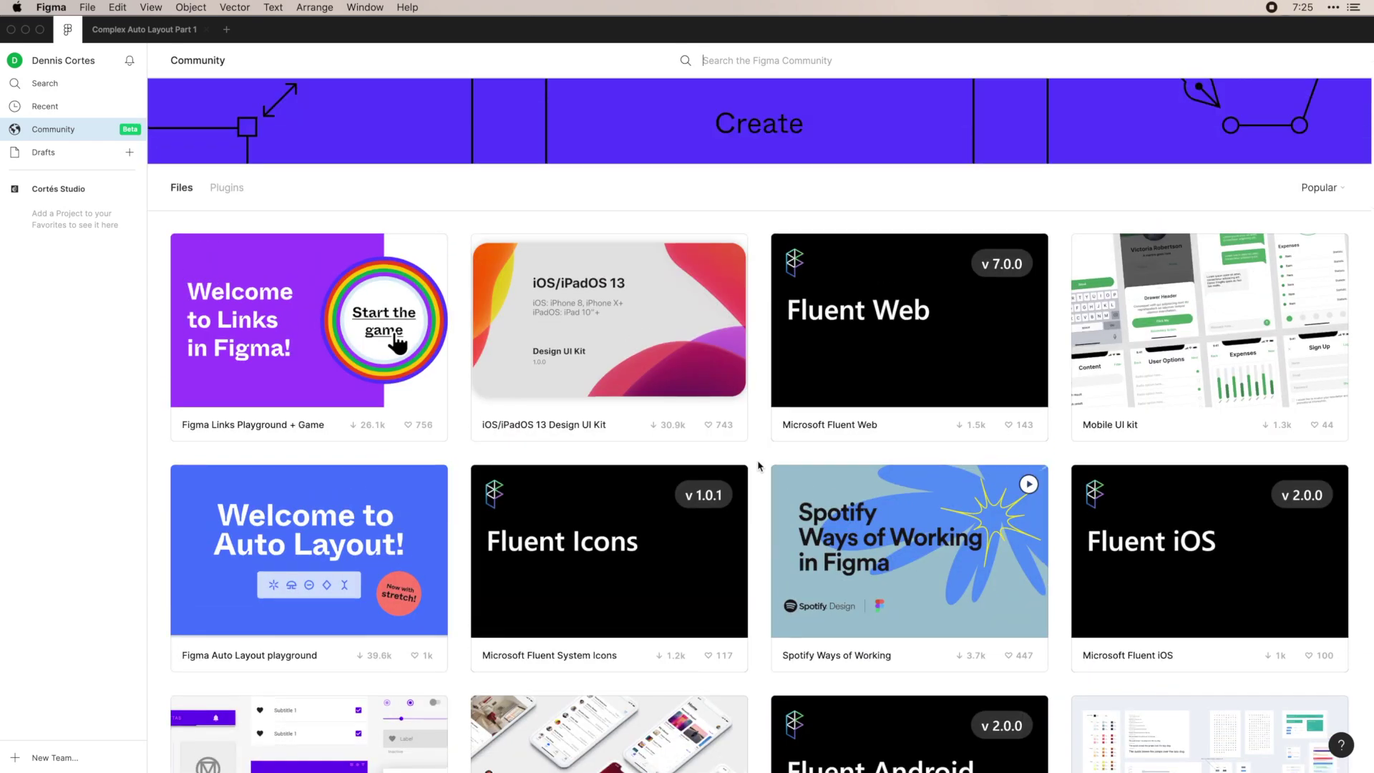
left_click(226, 188)
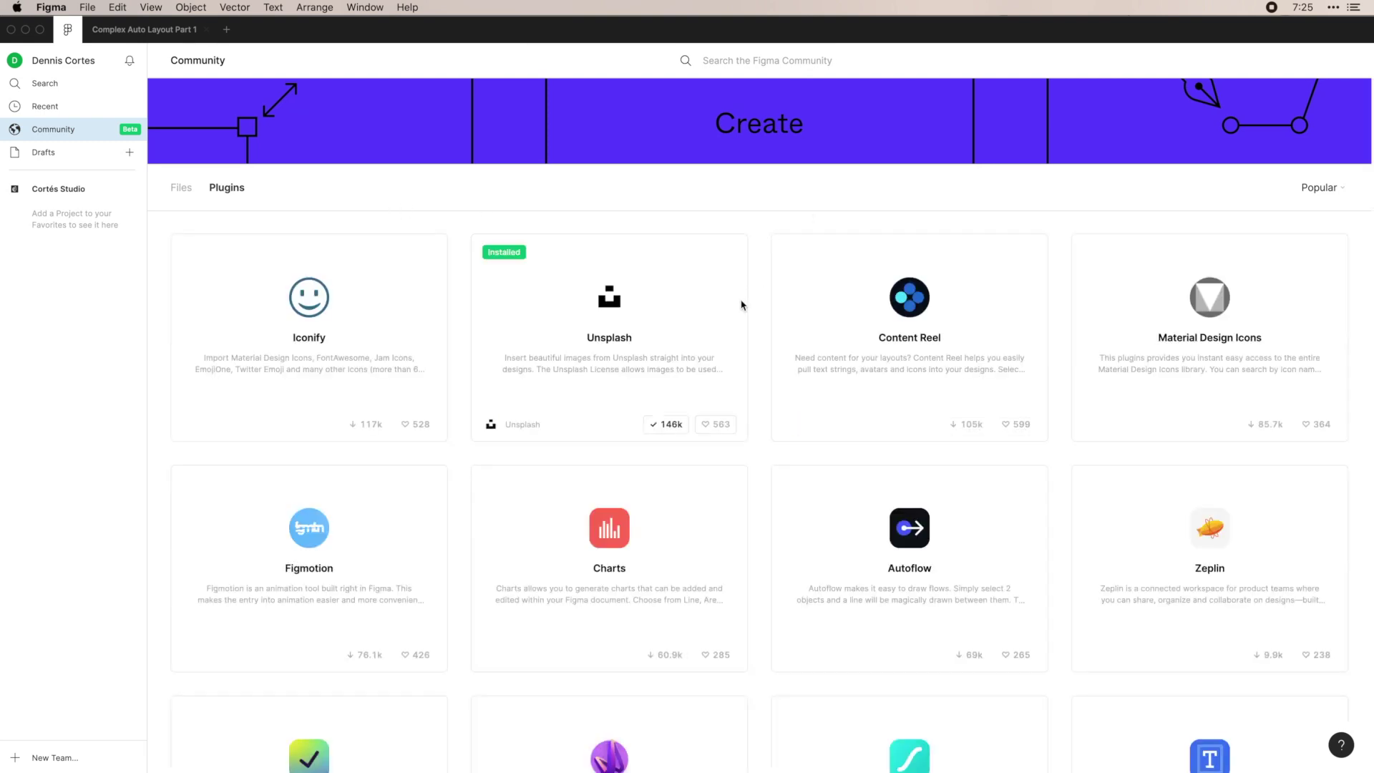
Step: Change the Community plugins sort from Popular to Recent
scroll(741, 304, "down", 2)
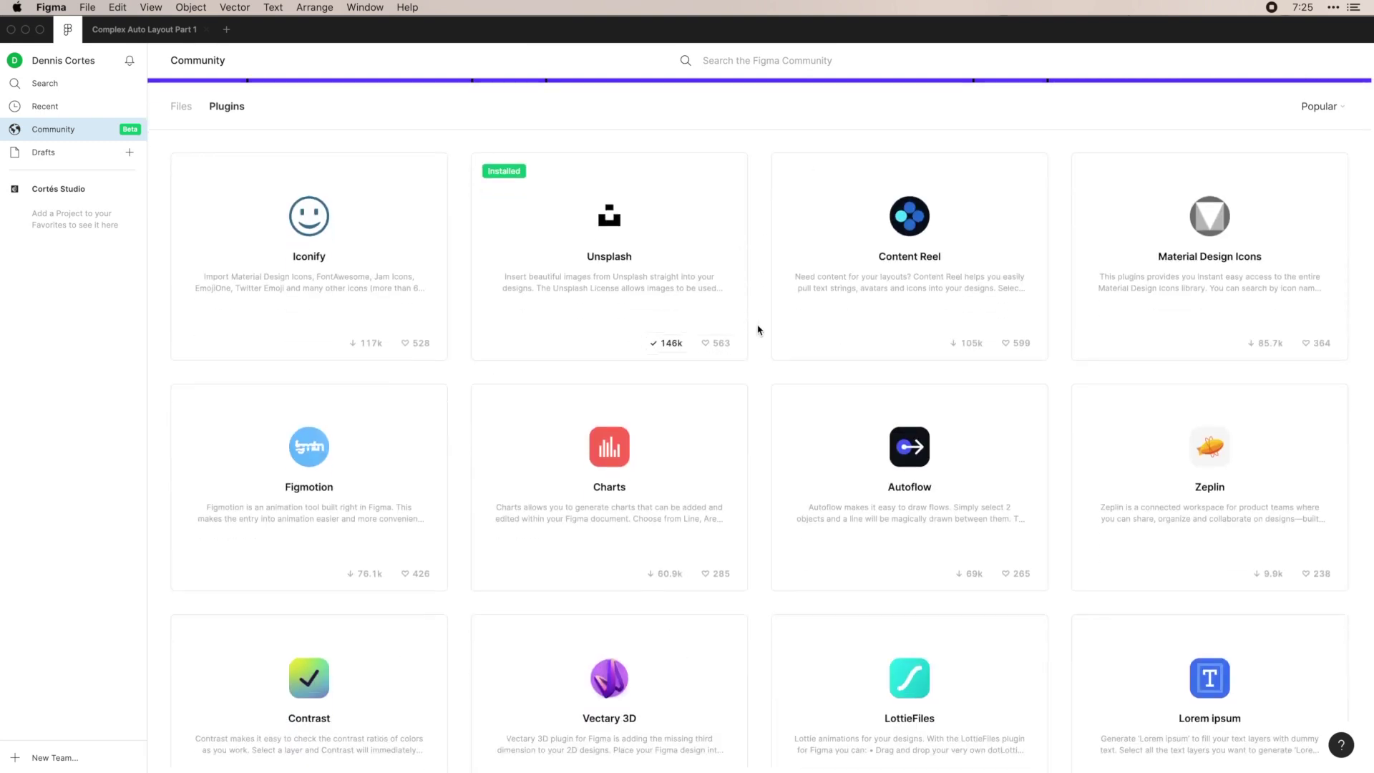
scroll(759, 330, "down", 4)
scroll(759, 330, "up", 6)
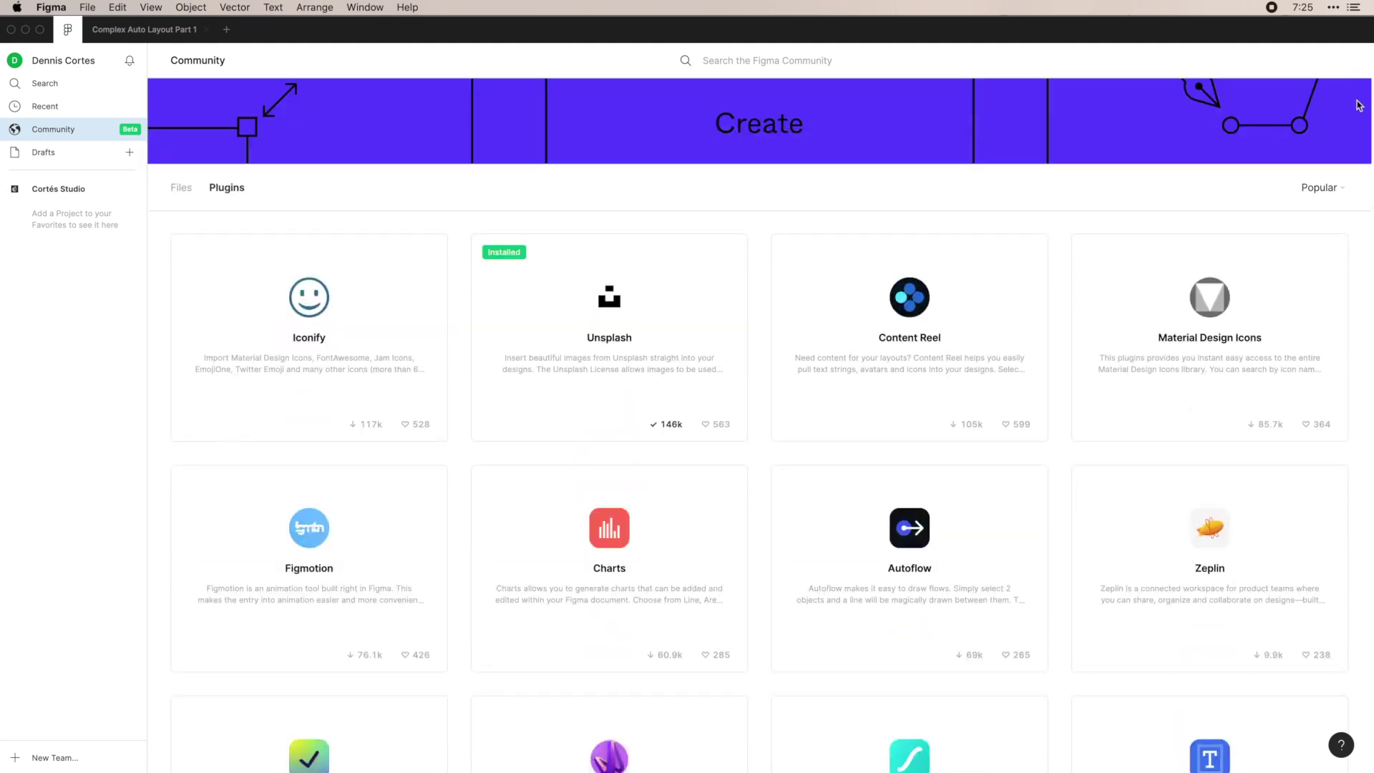
left_click(1320, 187)
left_click(1304, 229)
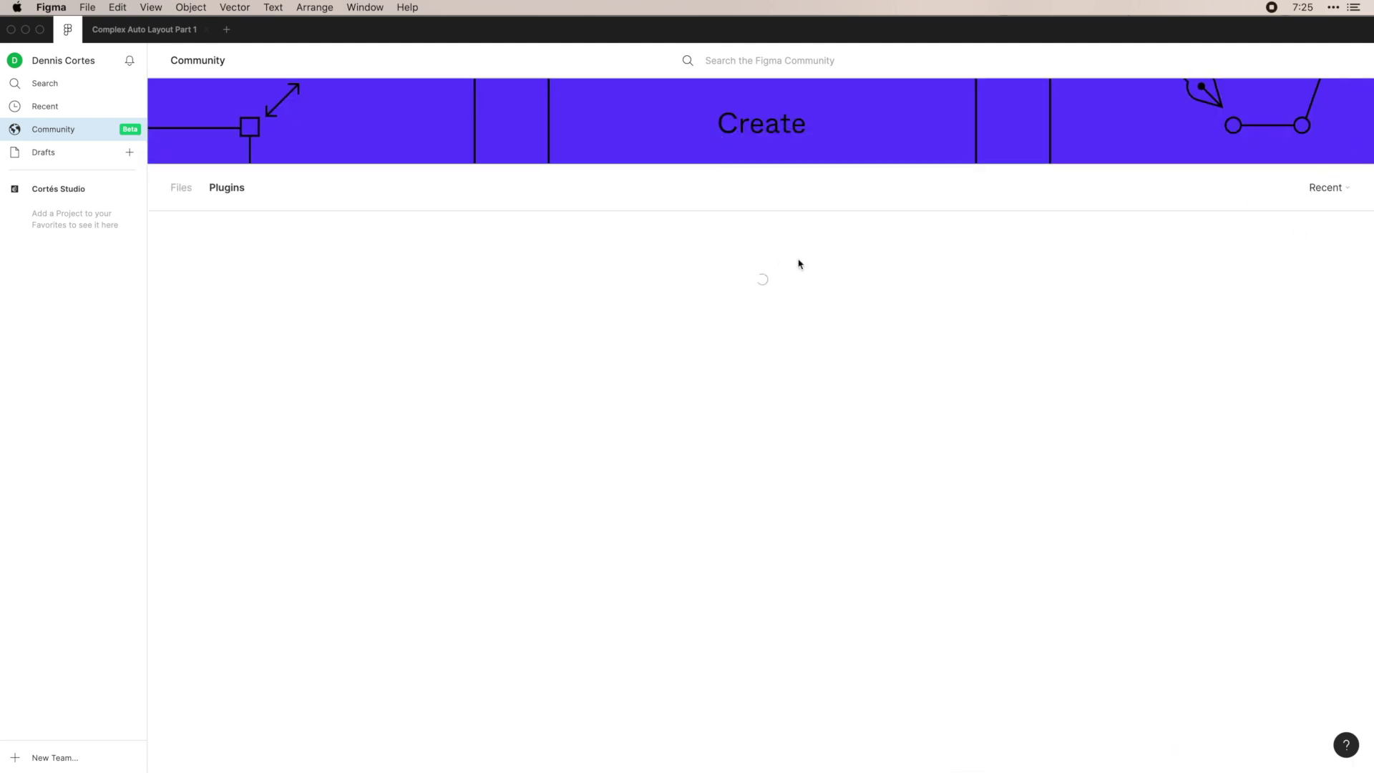
Step: Search the Community for 'unsplash', then go to the Drafts file list
left_click(755, 63)
type("unsplash")
key("Return")
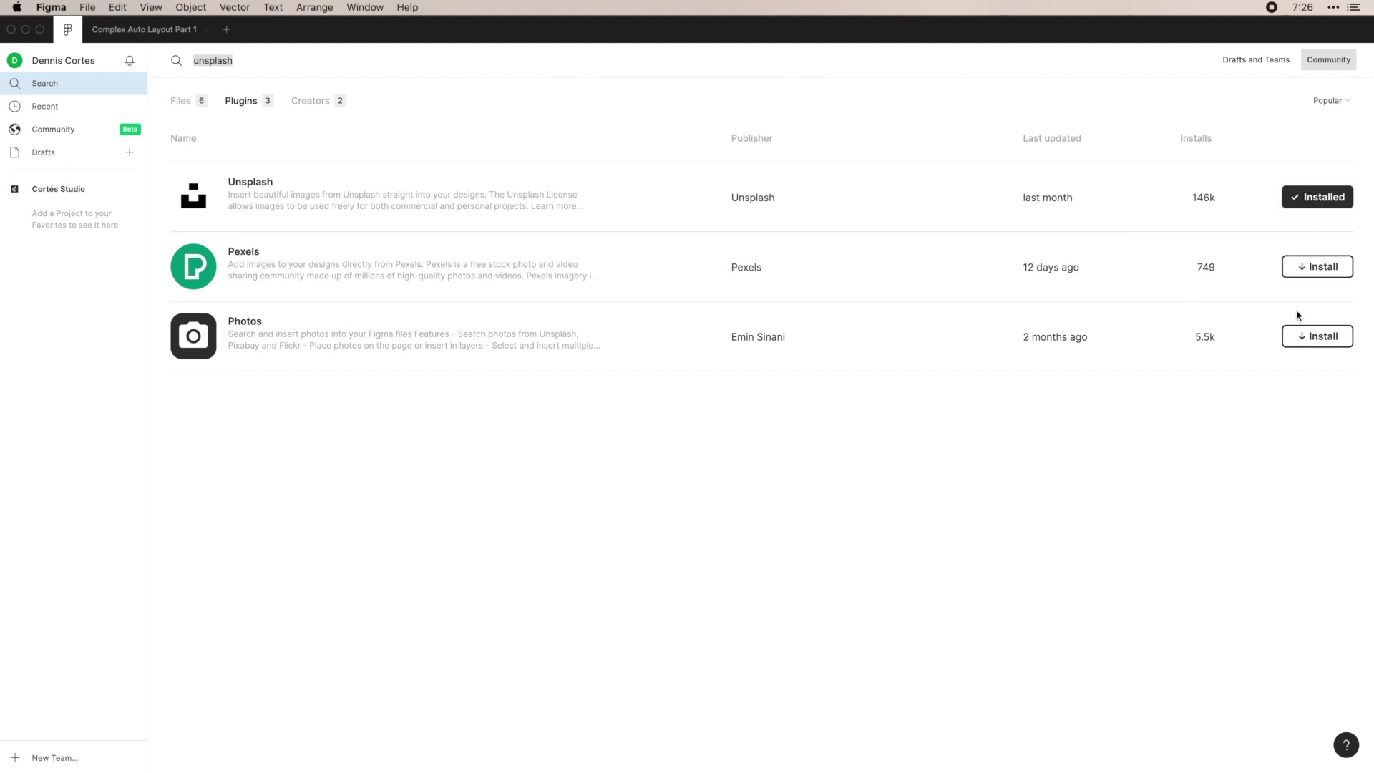
left_click(46, 153)
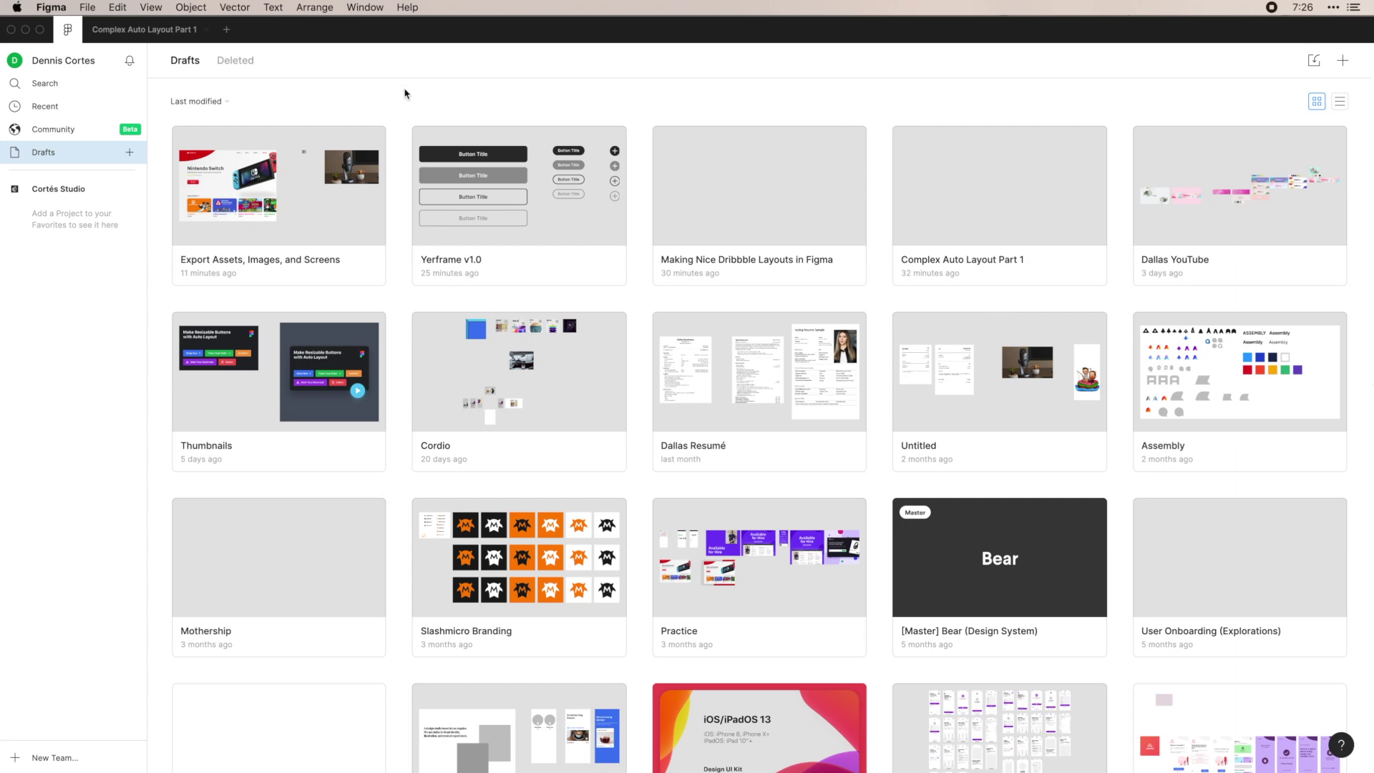
Step: Browse the Deleted files, return to Drafts, and open the team's projects page
scroll(393, 131, "down", 3)
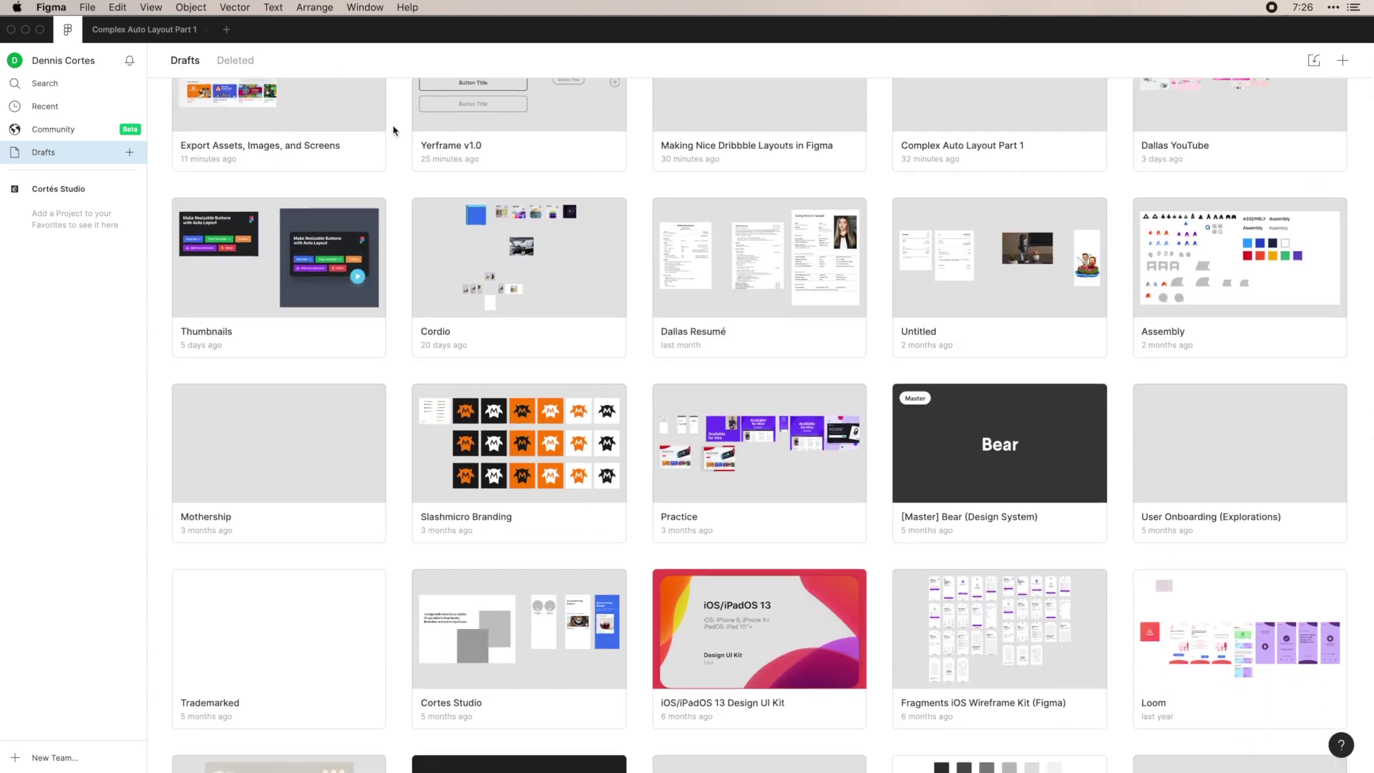
scroll(393, 130, "up", 3)
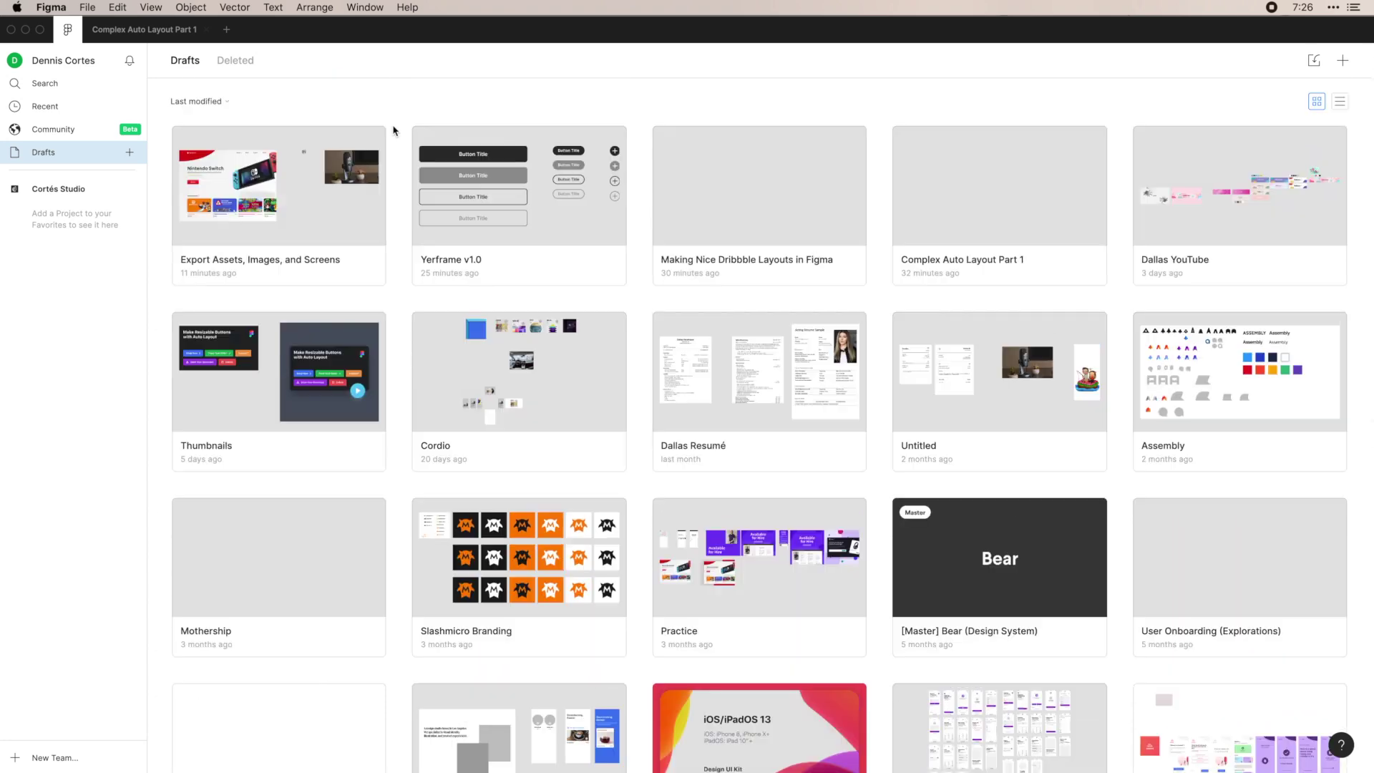
left_click(236, 61)
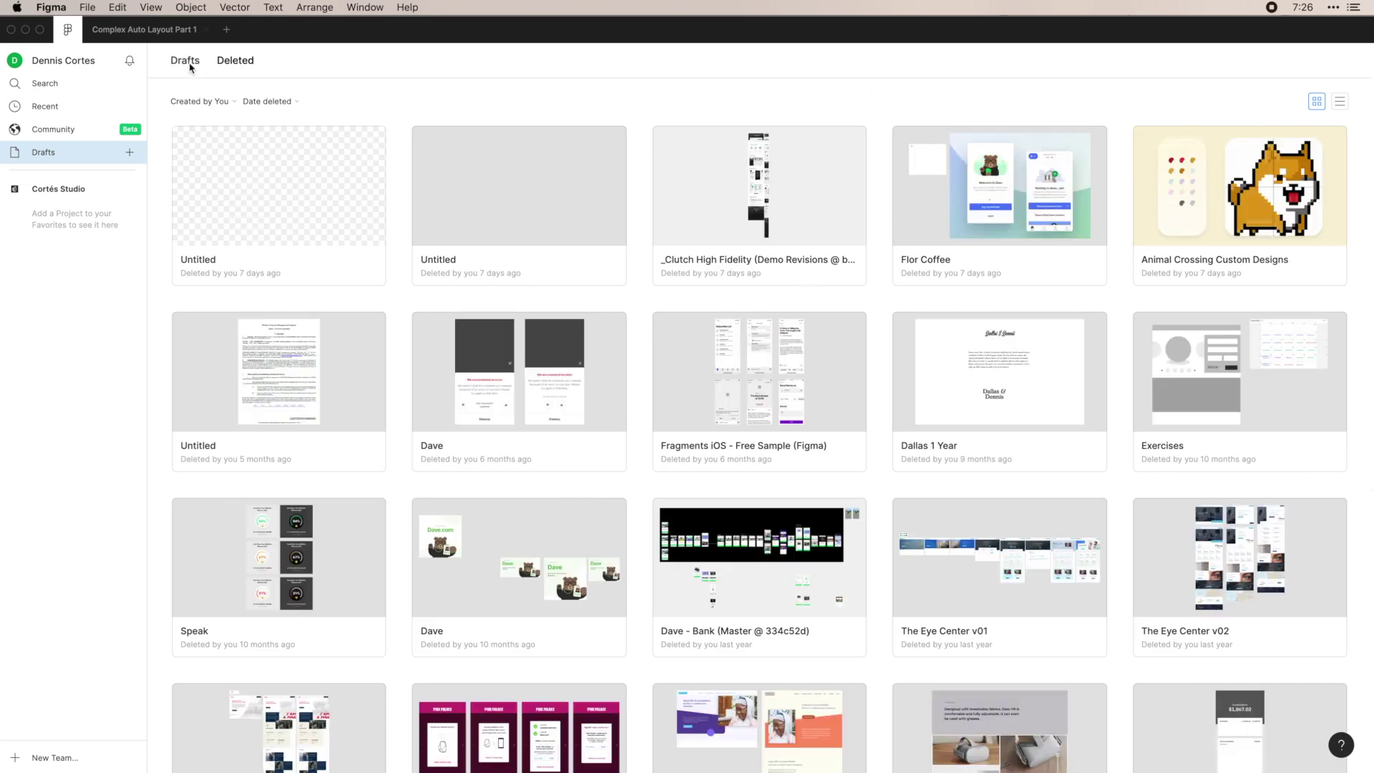
scroll(414, 455, "down", 5)
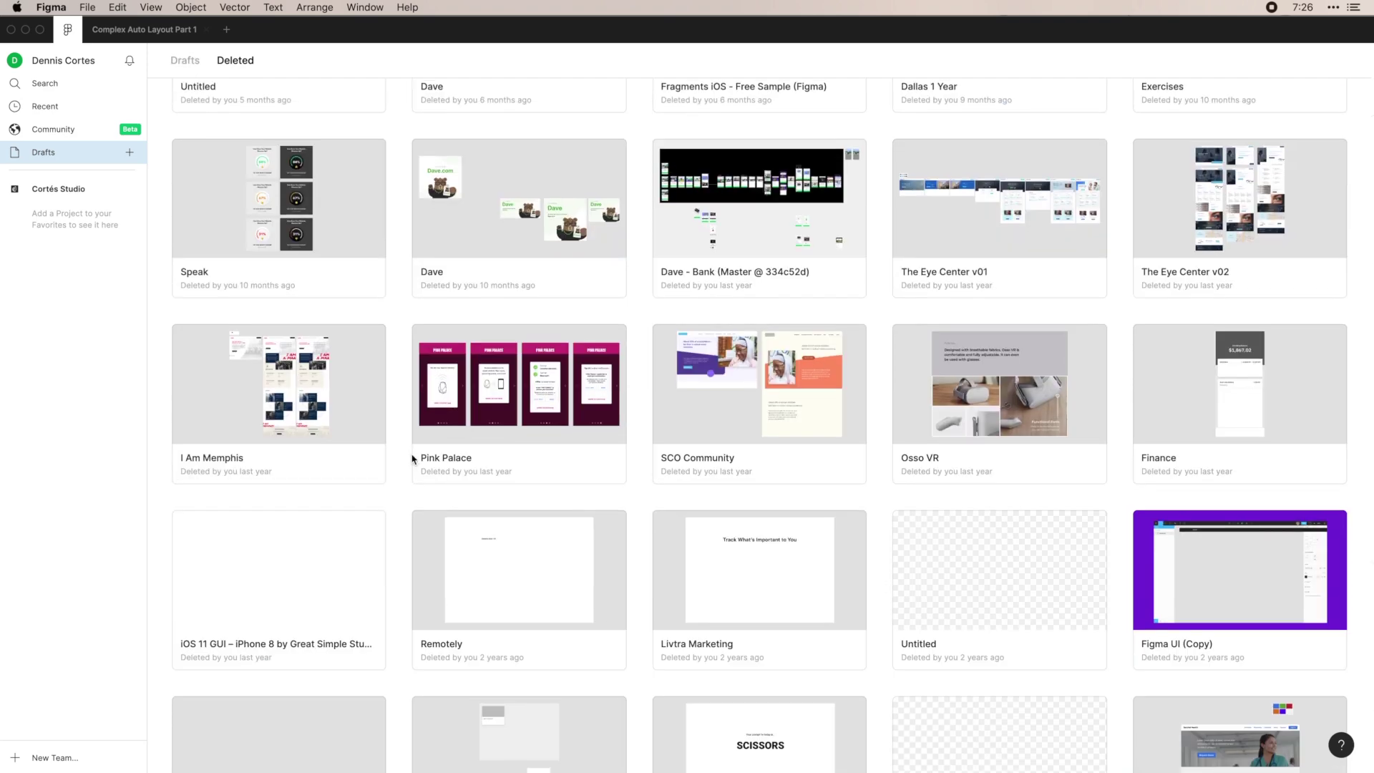
scroll(412, 459, "up", 5)
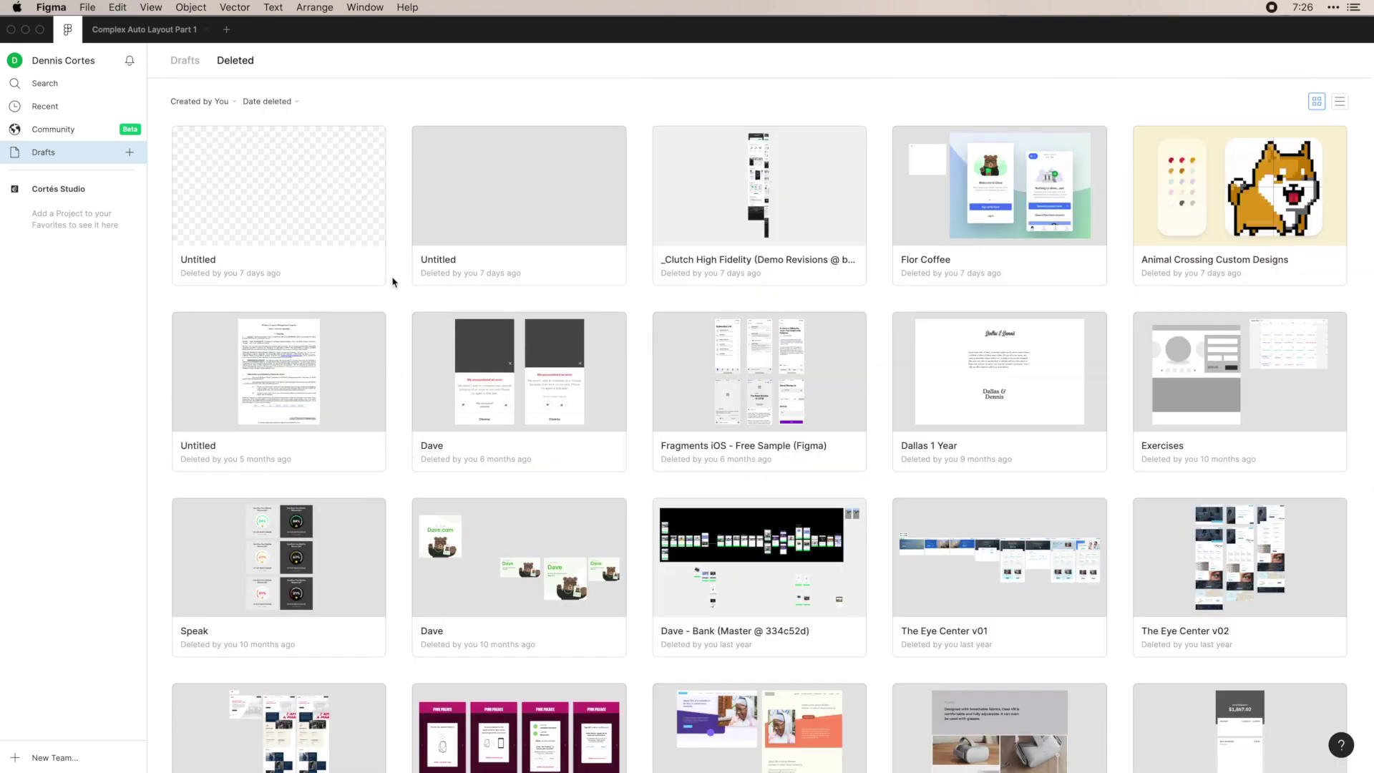
left_click(202, 69)
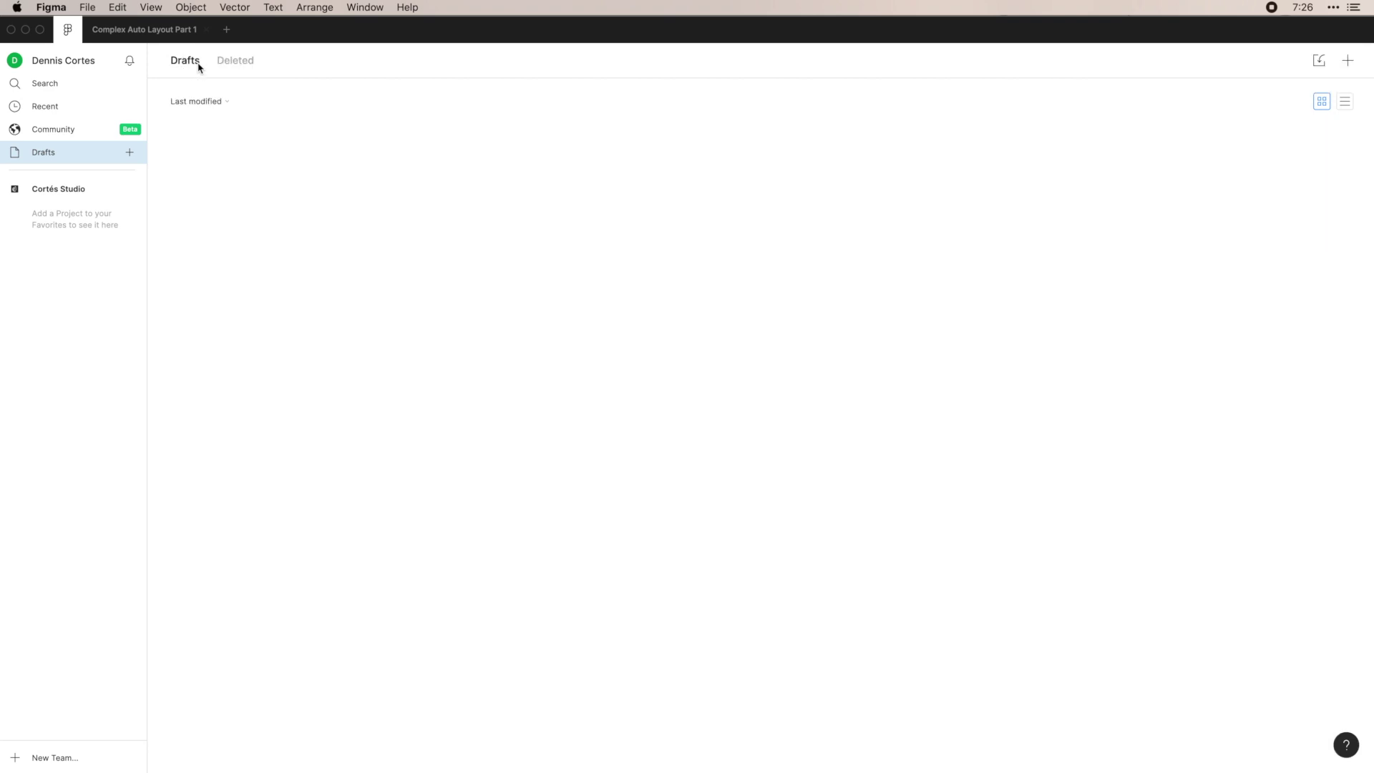
left_click(100, 189)
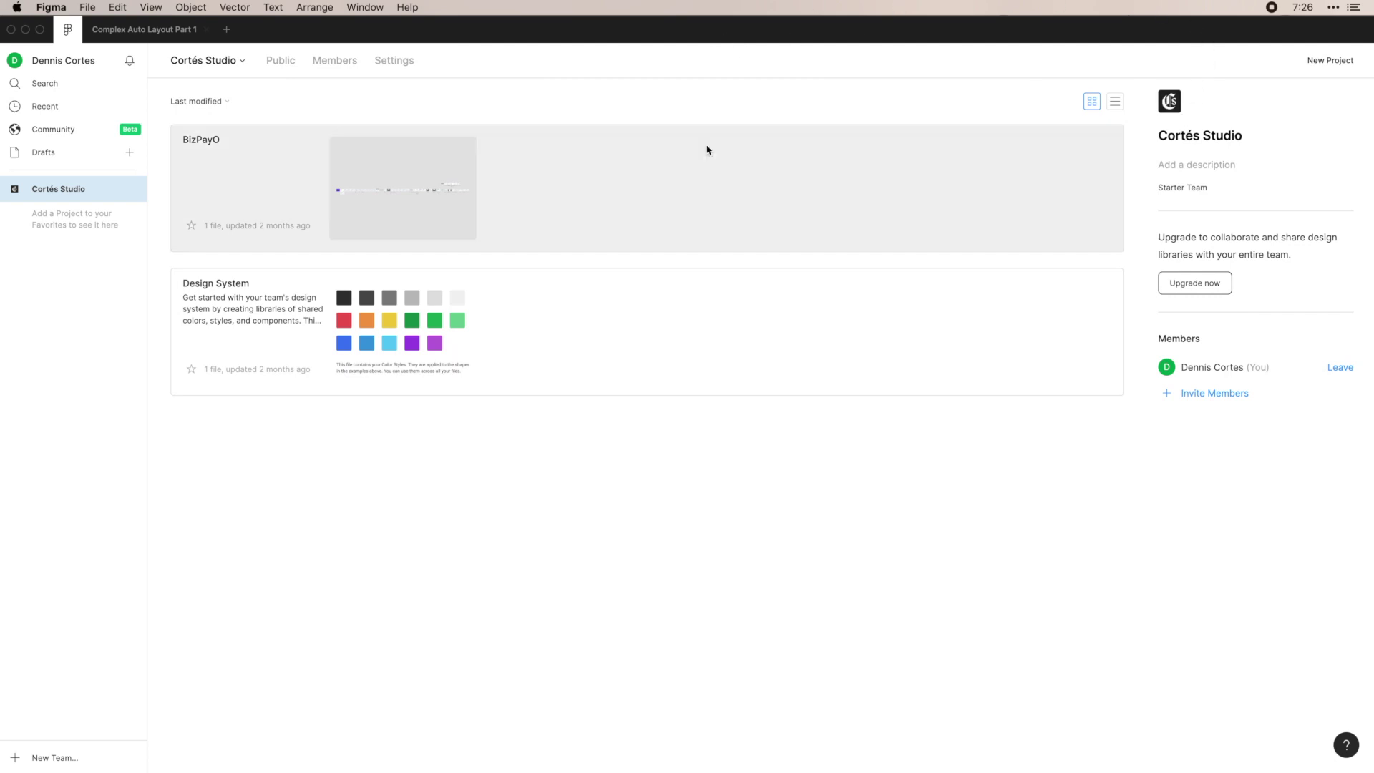
Step: View the team's Public profile and Members list, ending on its Settings tab
left_click(280, 61)
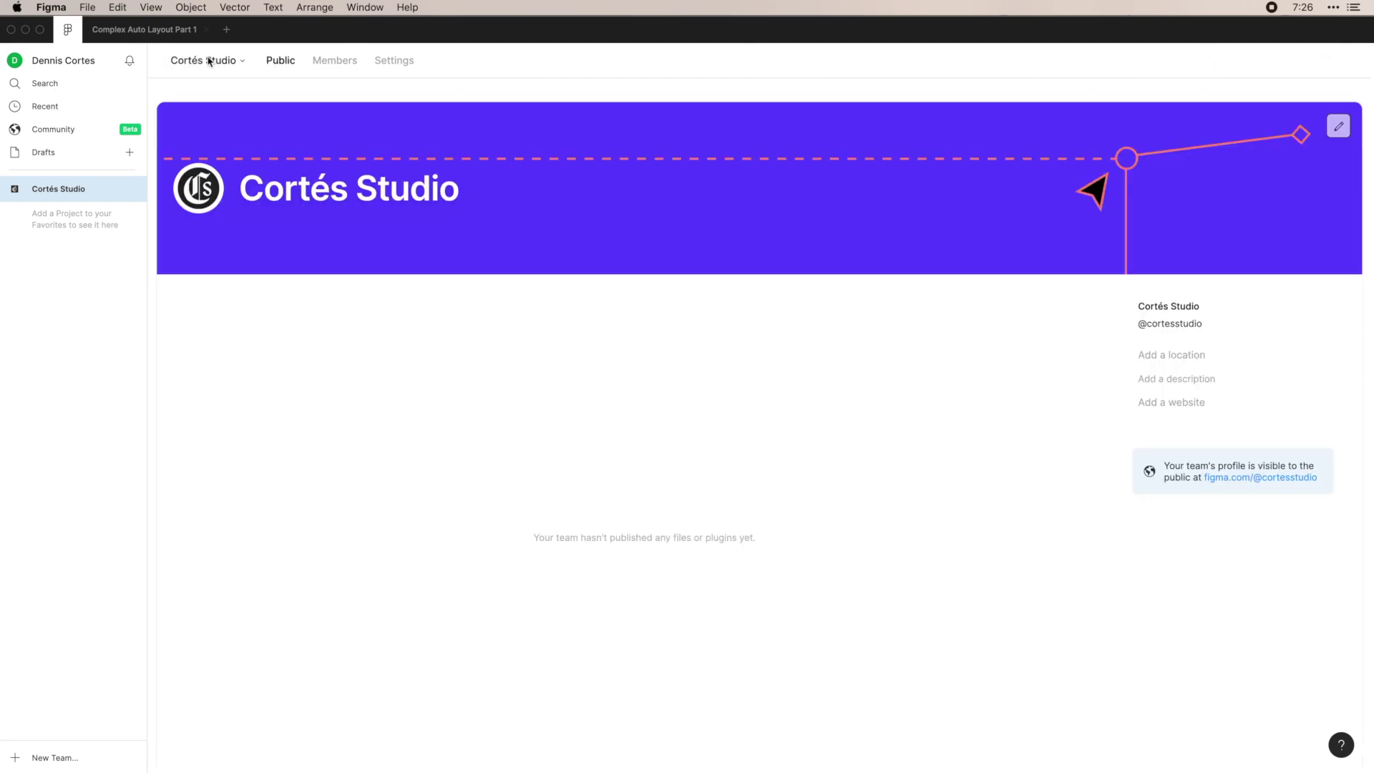
left_click(346, 61)
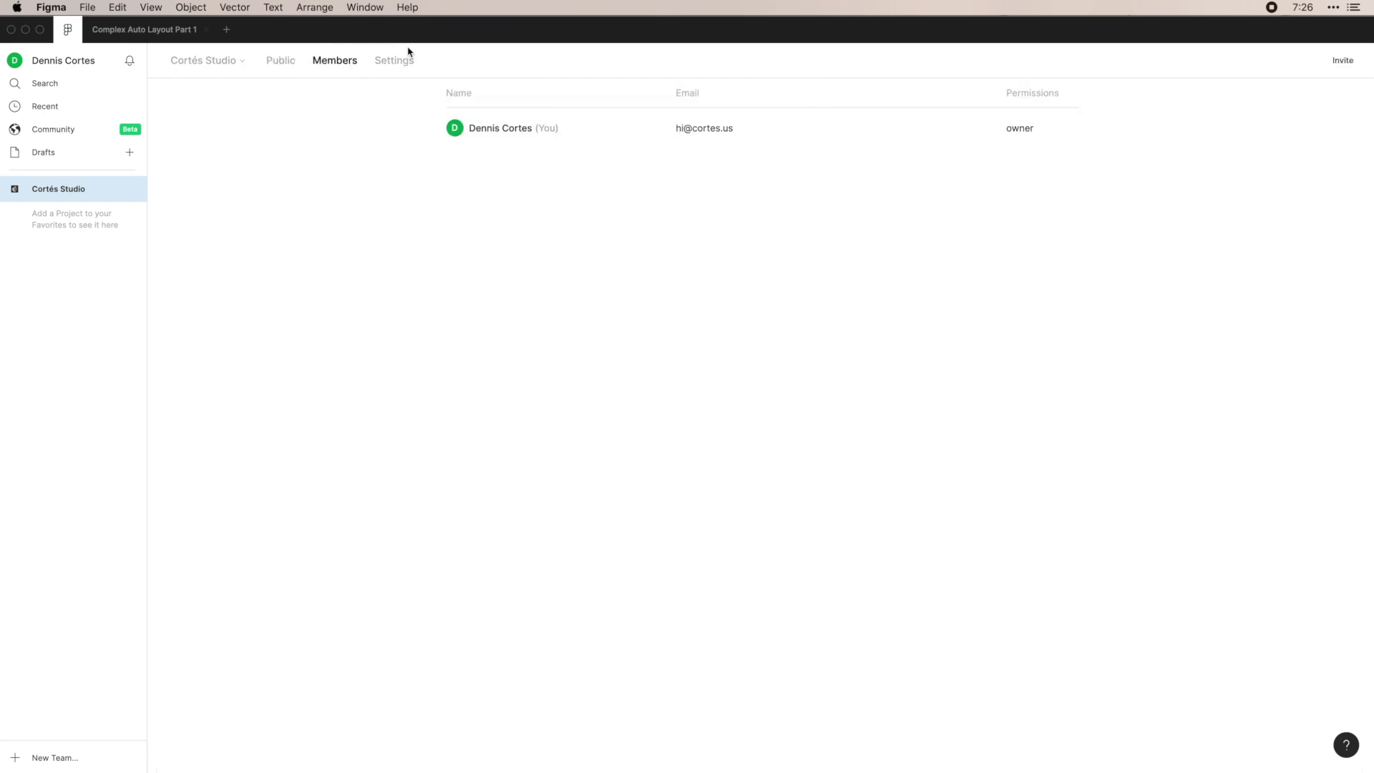
left_click(402, 63)
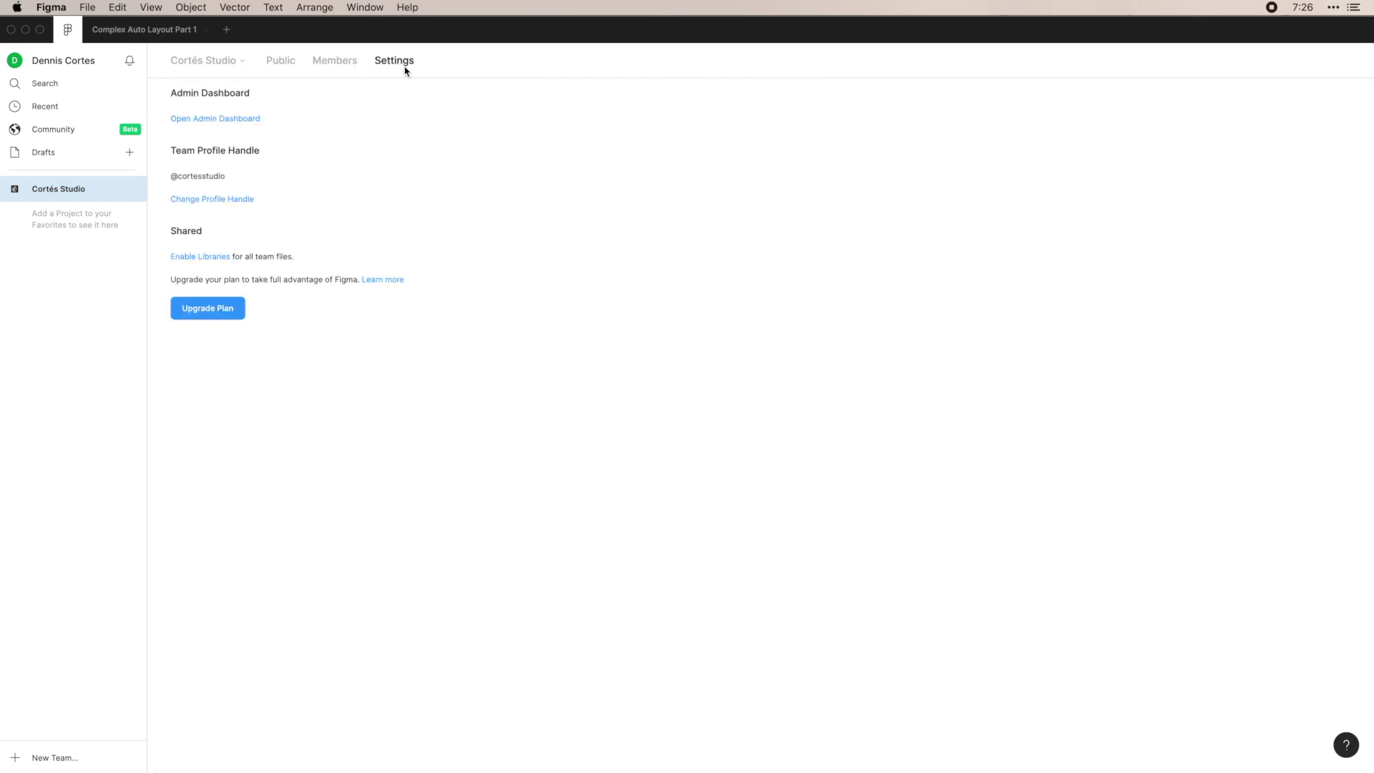
Step: Return to the team projects, cancel the new-team setup, and create a new draft design file
left_click(201, 63)
left_click(51, 756)
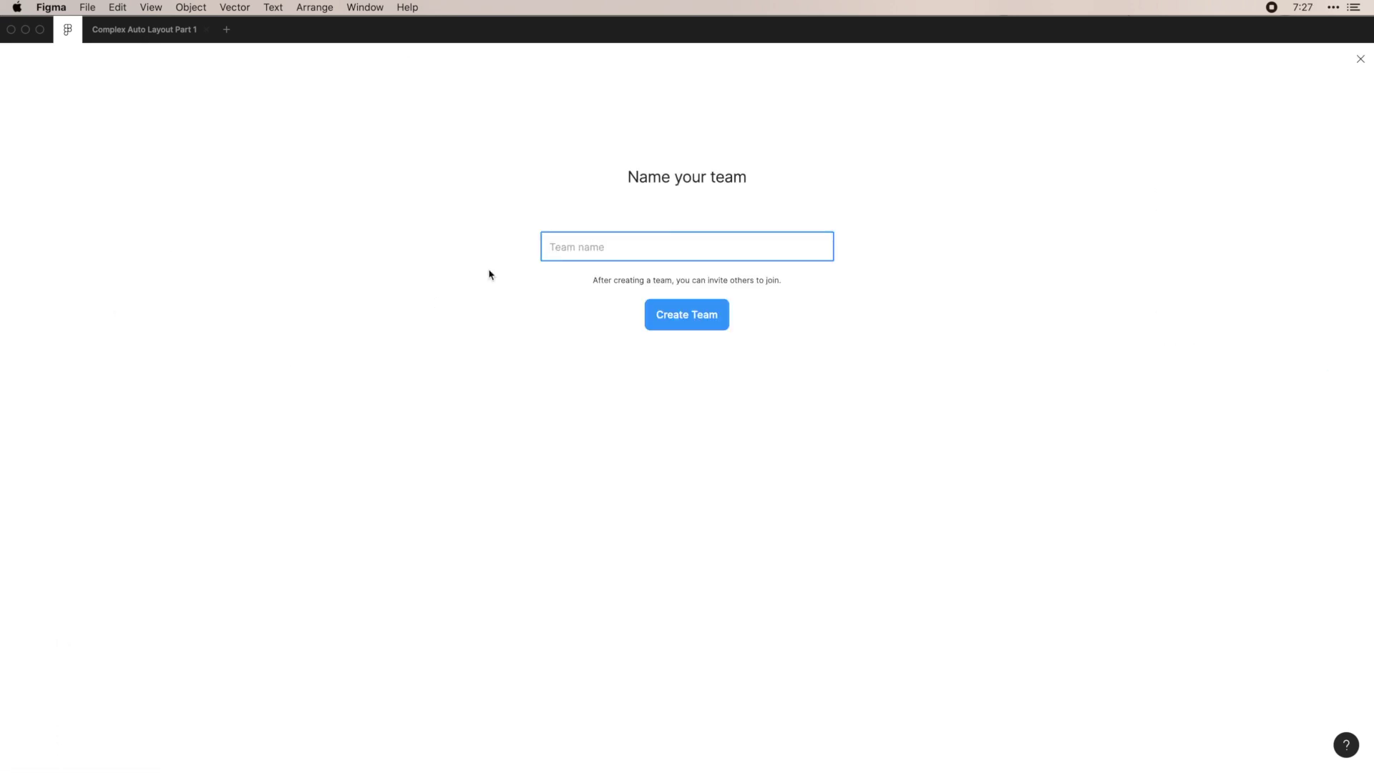
left_click(1360, 59)
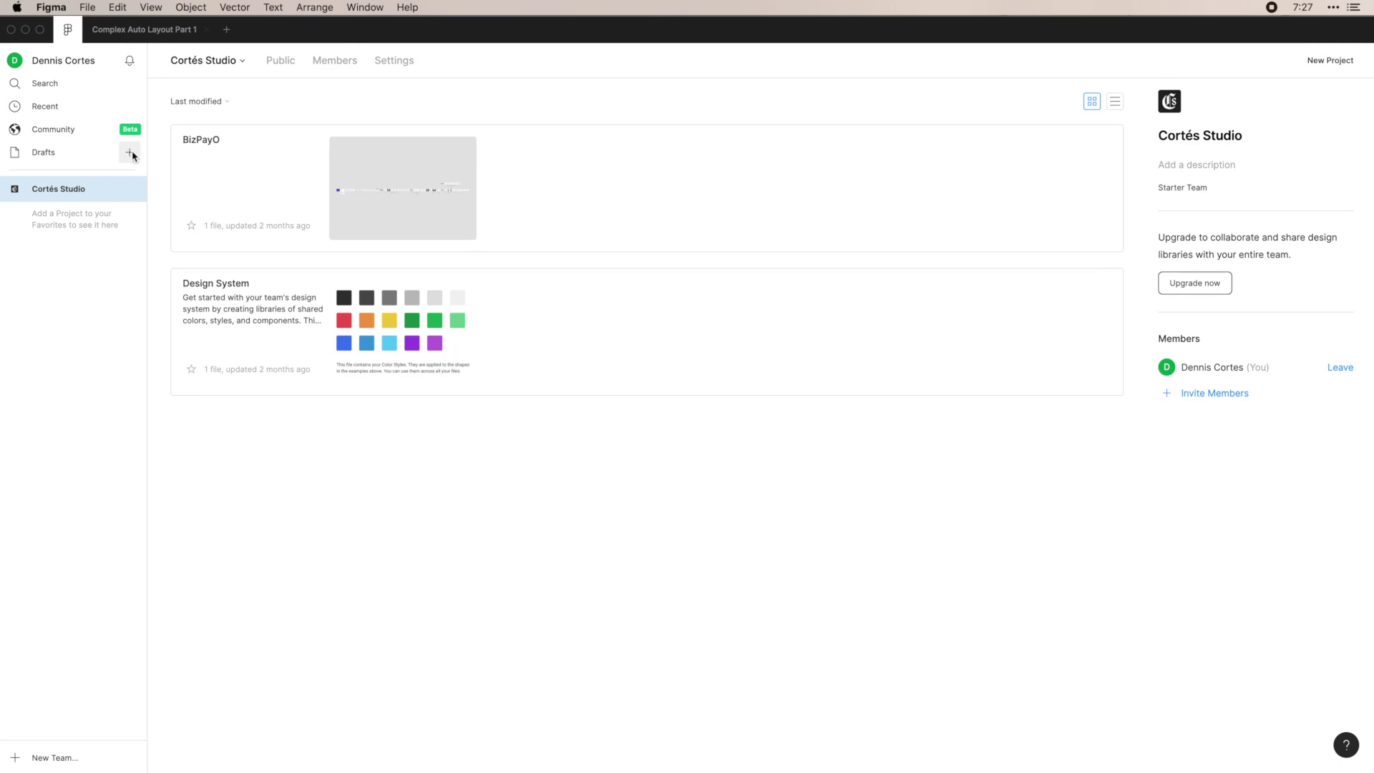
left_click(131, 153)
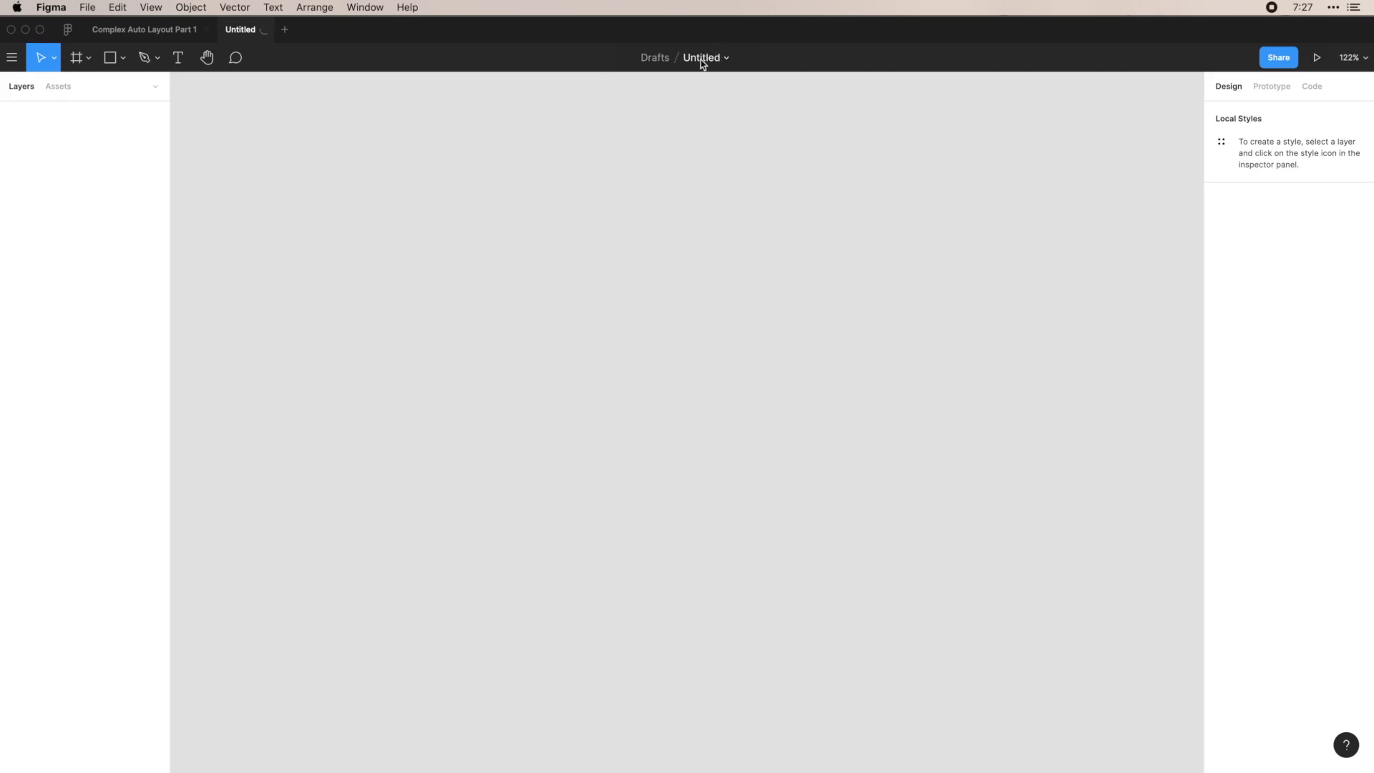
Step: Rename the untitled draft file to 'Figma Example'
left_click(702, 58)
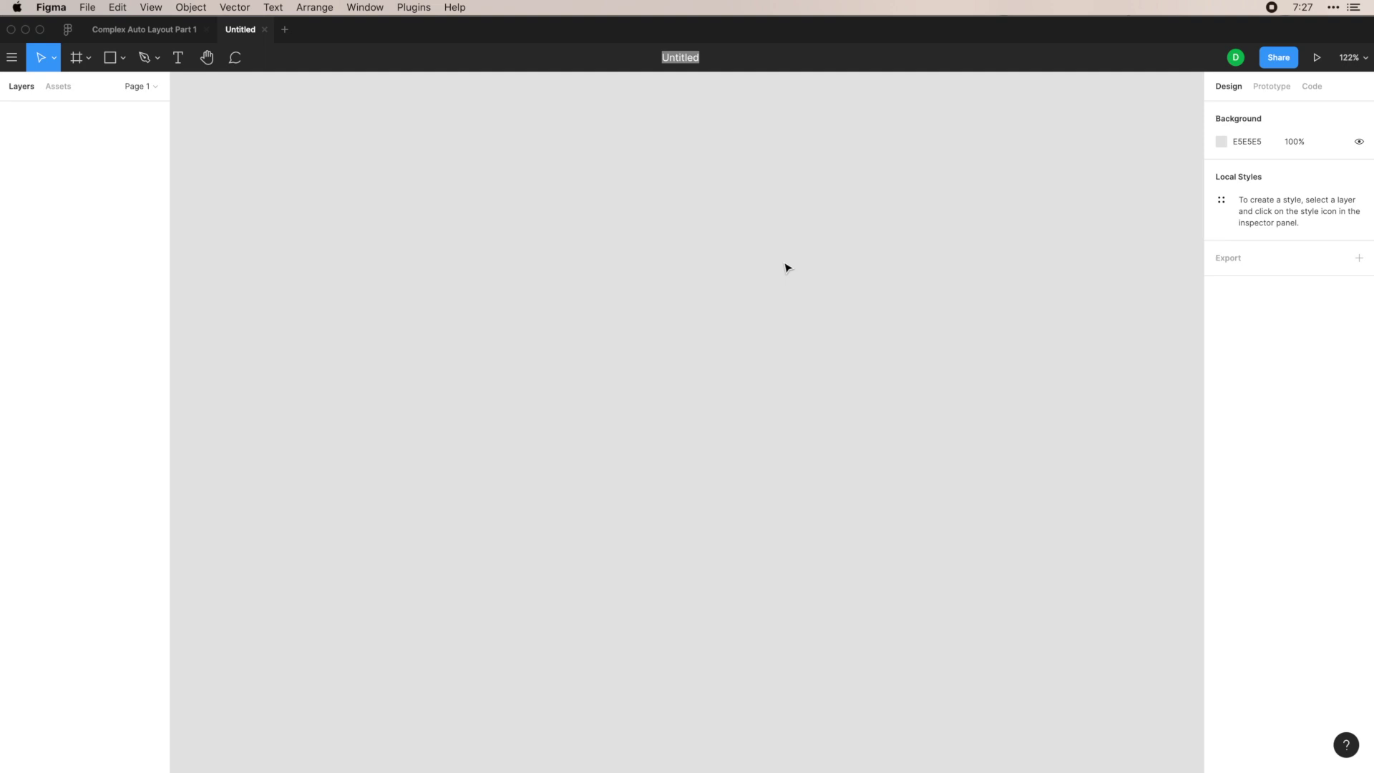
type("Figma Example")
key("Return")
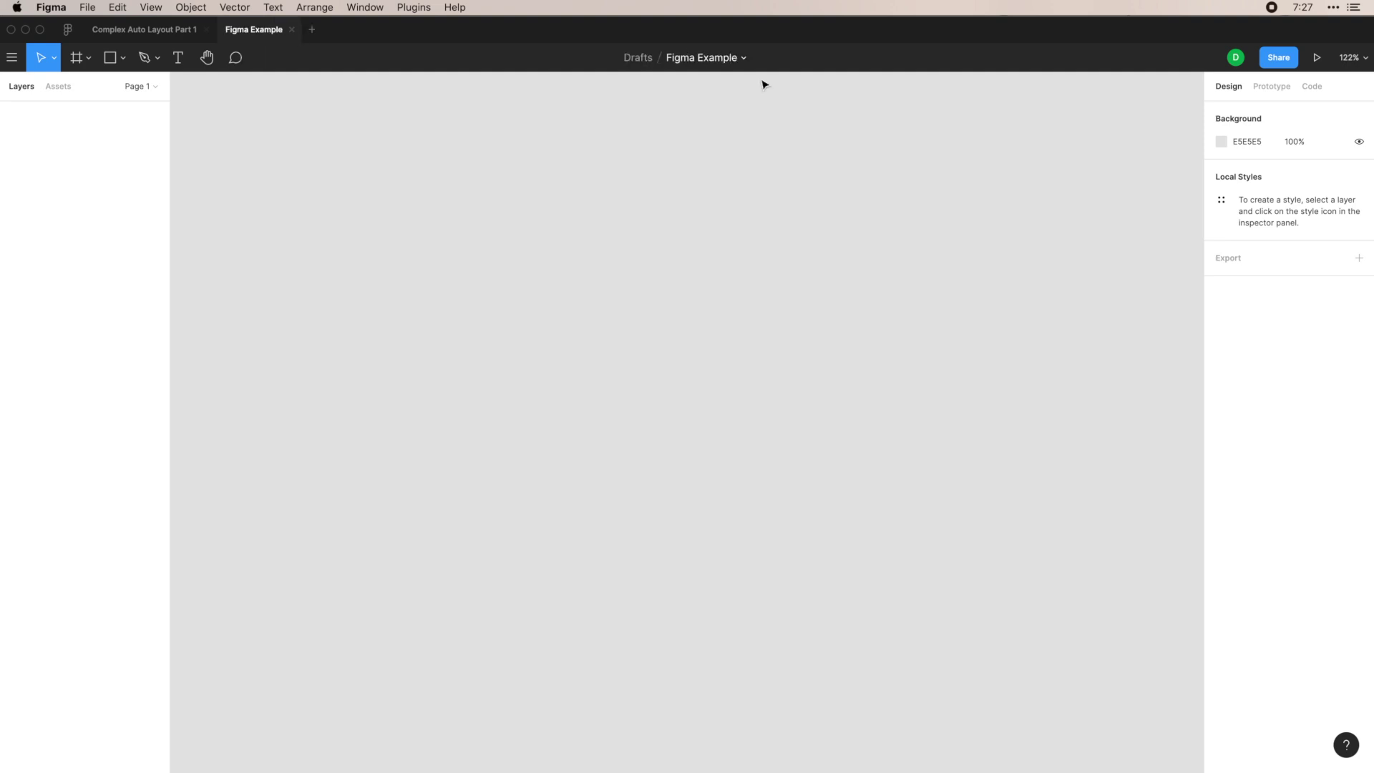
Step: Cancel moving the file to a project, keep it in Drafts, and show its pages list
left_click(639, 62)
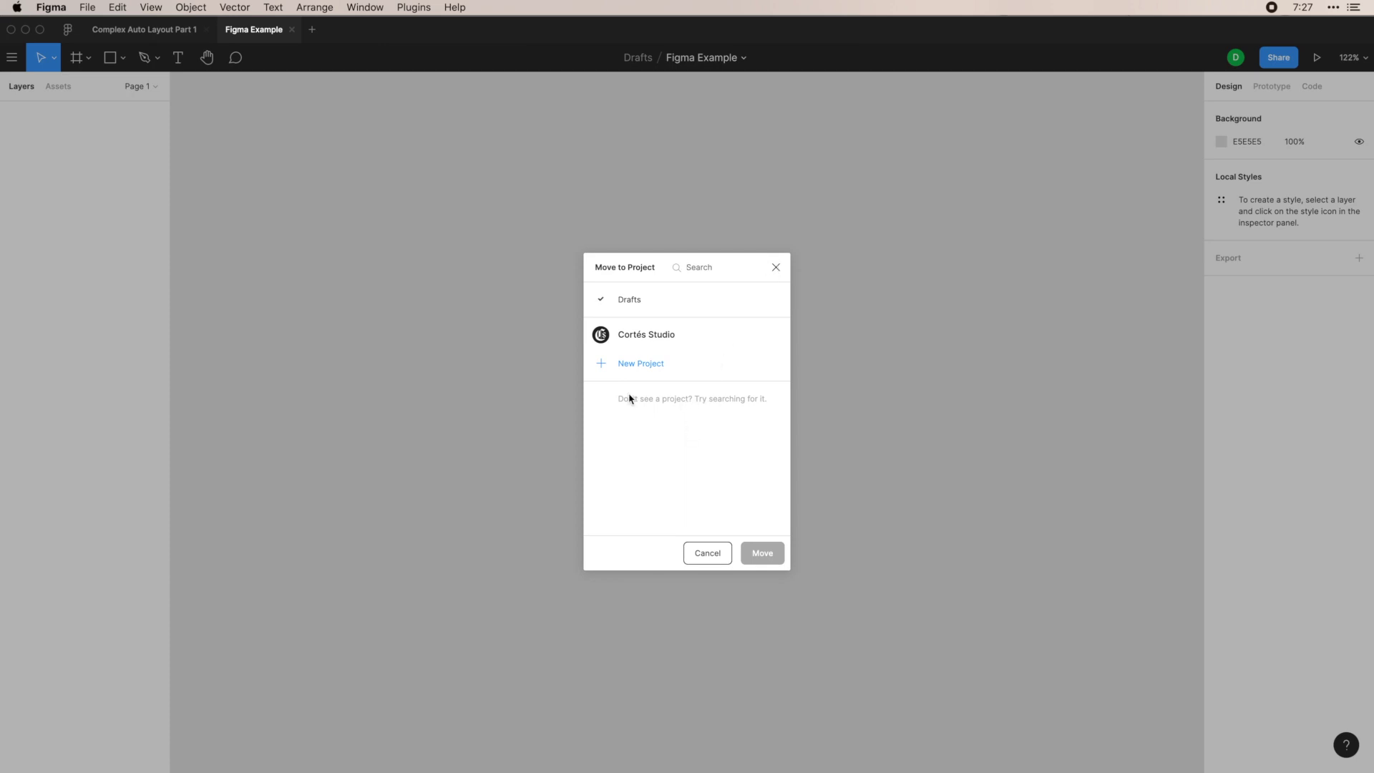
left_click(775, 268)
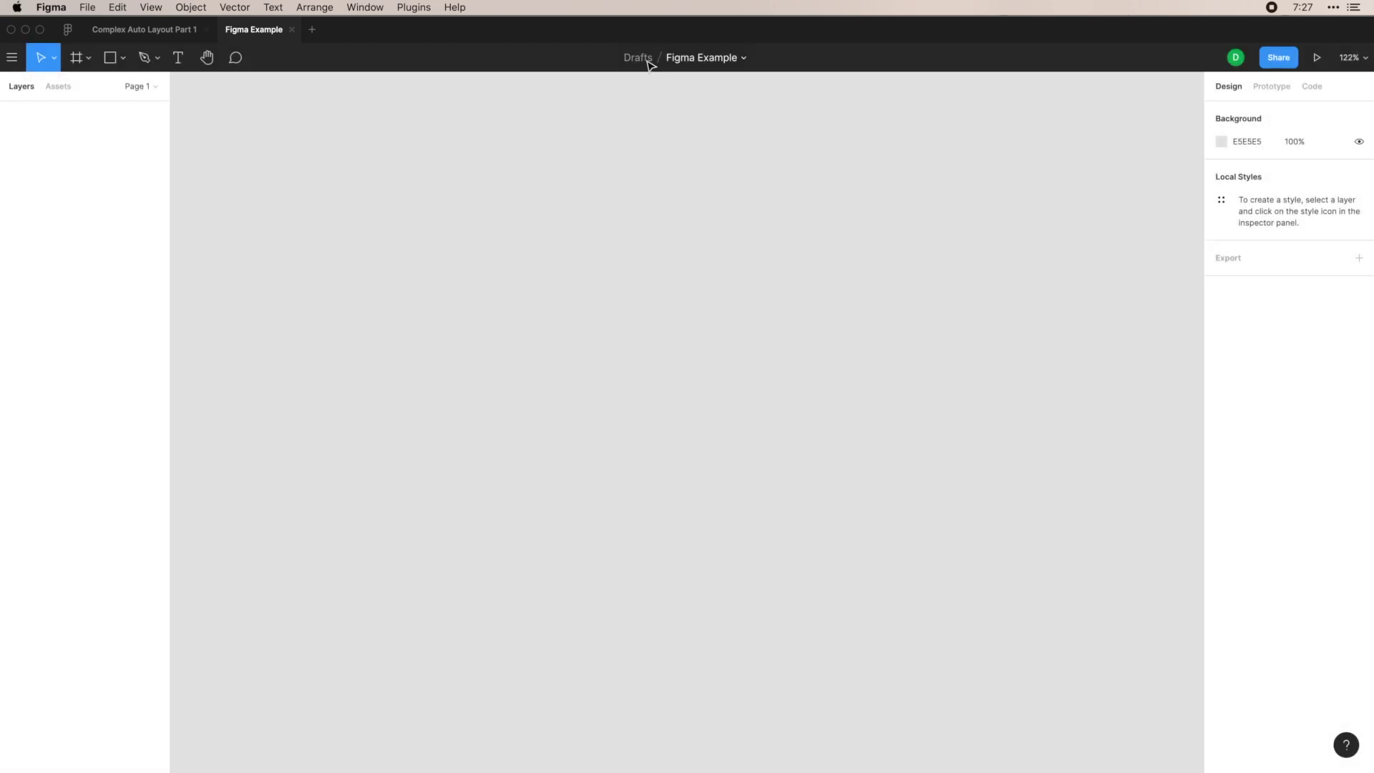
left_click(149, 89)
Step: Look through the file's Assets tab, then return to Layers
left_click(58, 88)
left_click(42, 123)
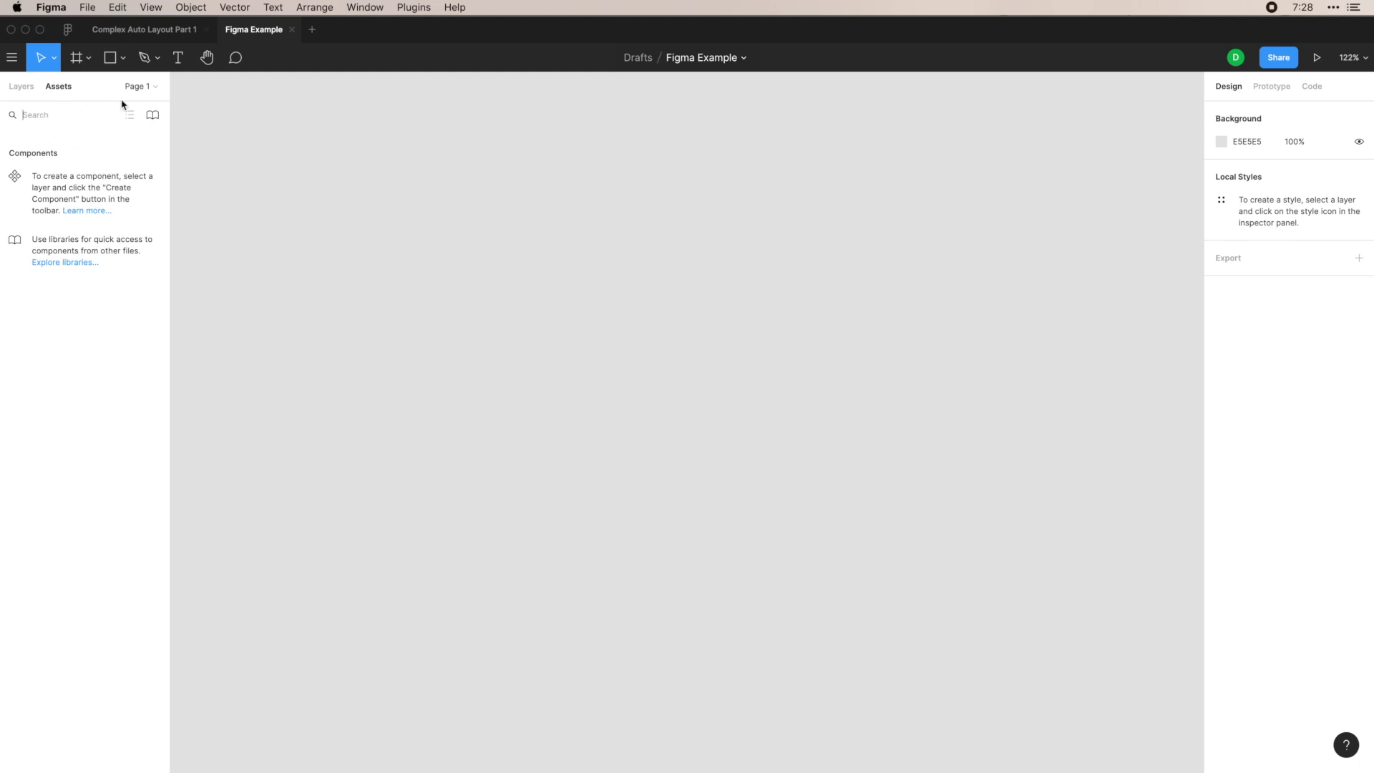
left_click(147, 86)
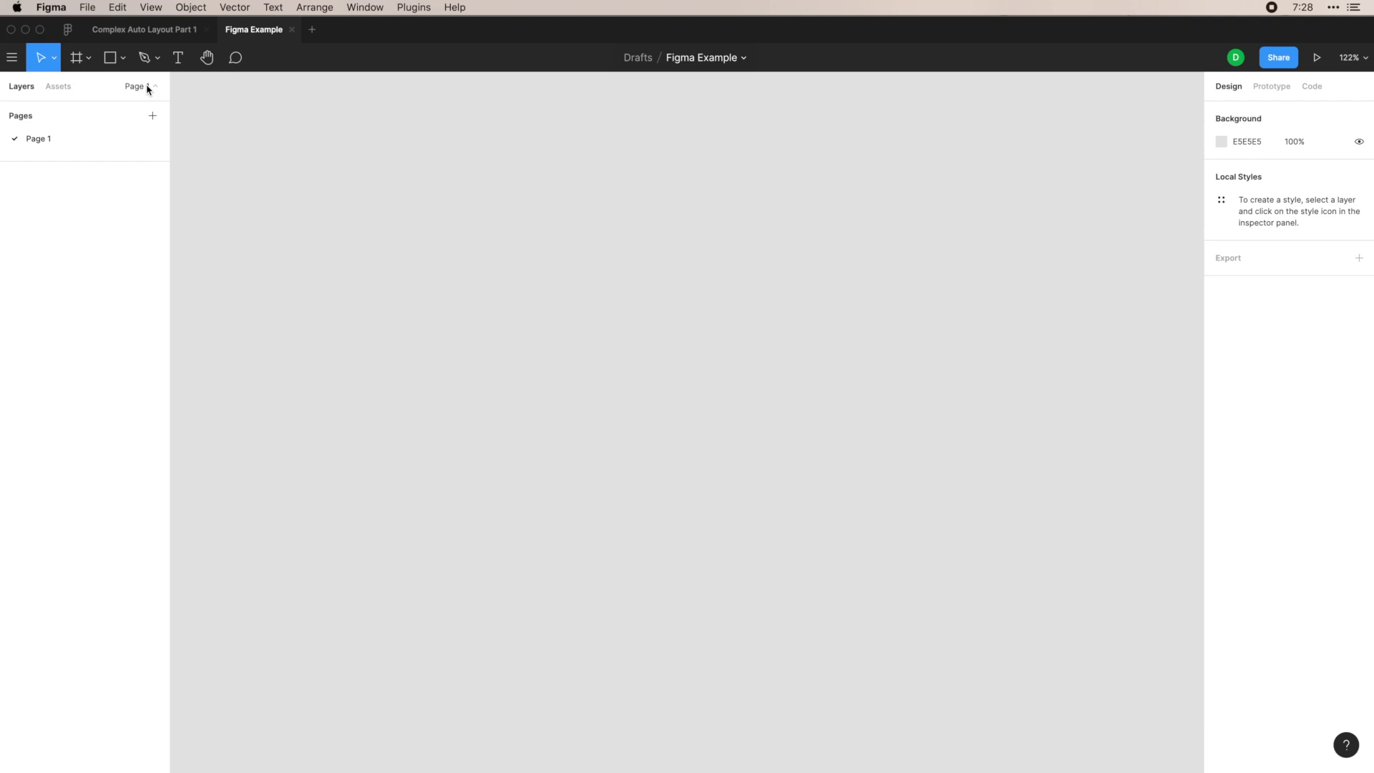
Step: Rename Page 1 to 'Example' and enlarge the Pages section
double_click(40, 140)
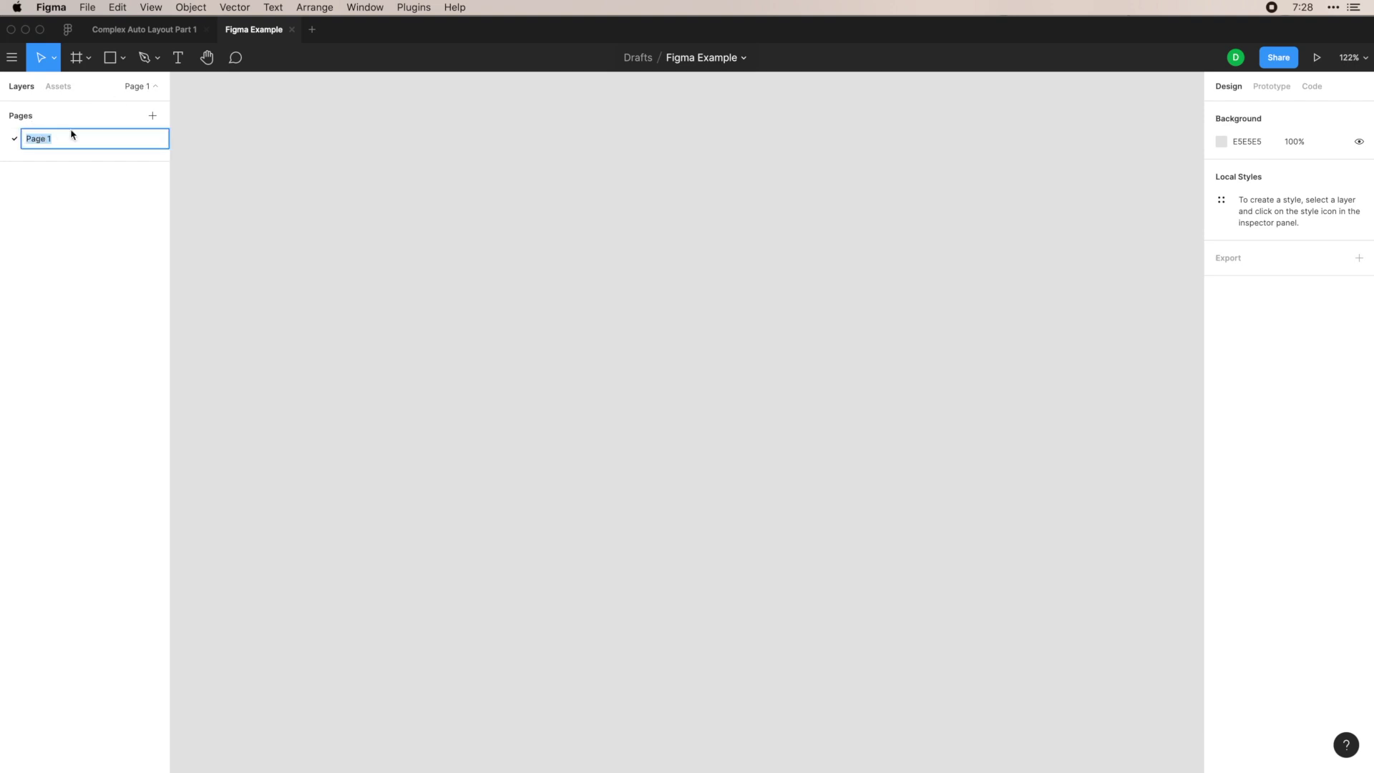
type("Example")
key("Return")
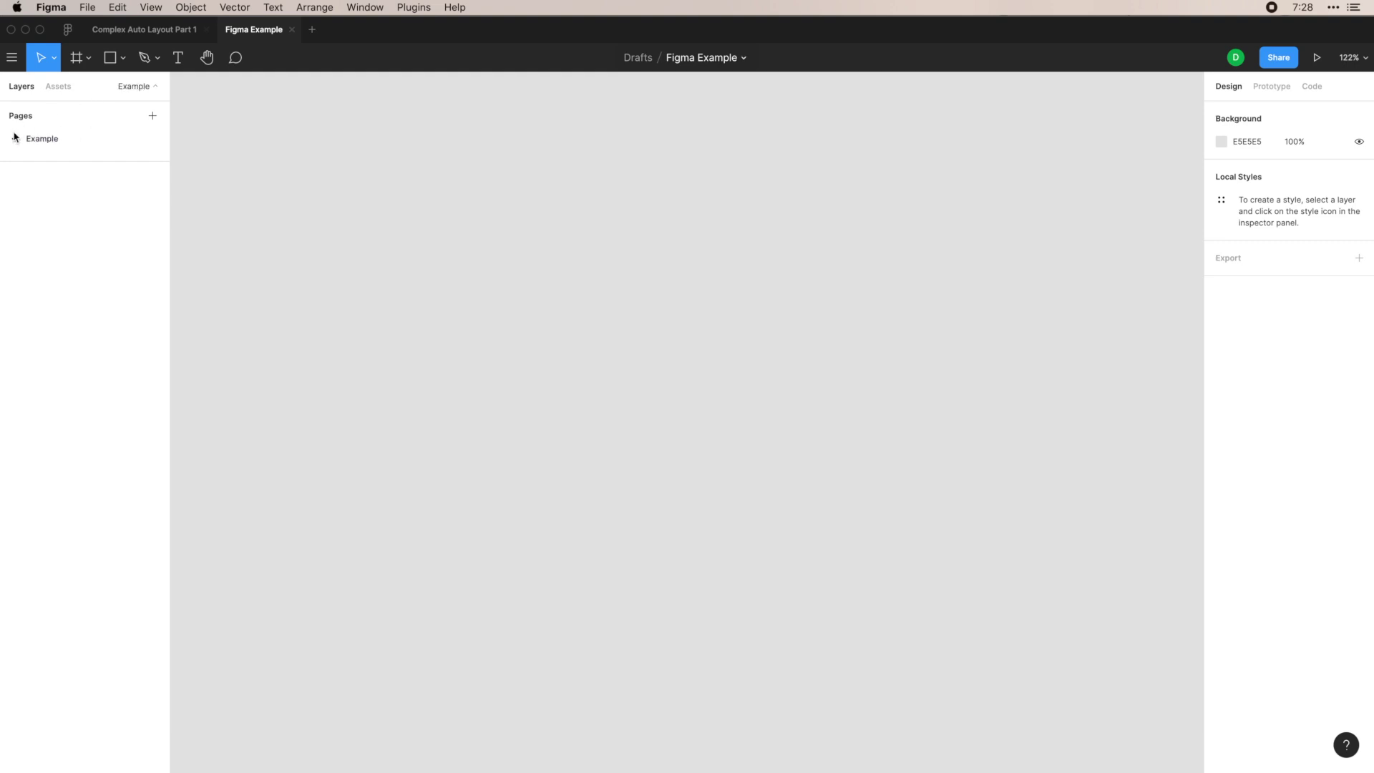
left_click_drag(37, 161, 43, 225)
left_click(13, 58)
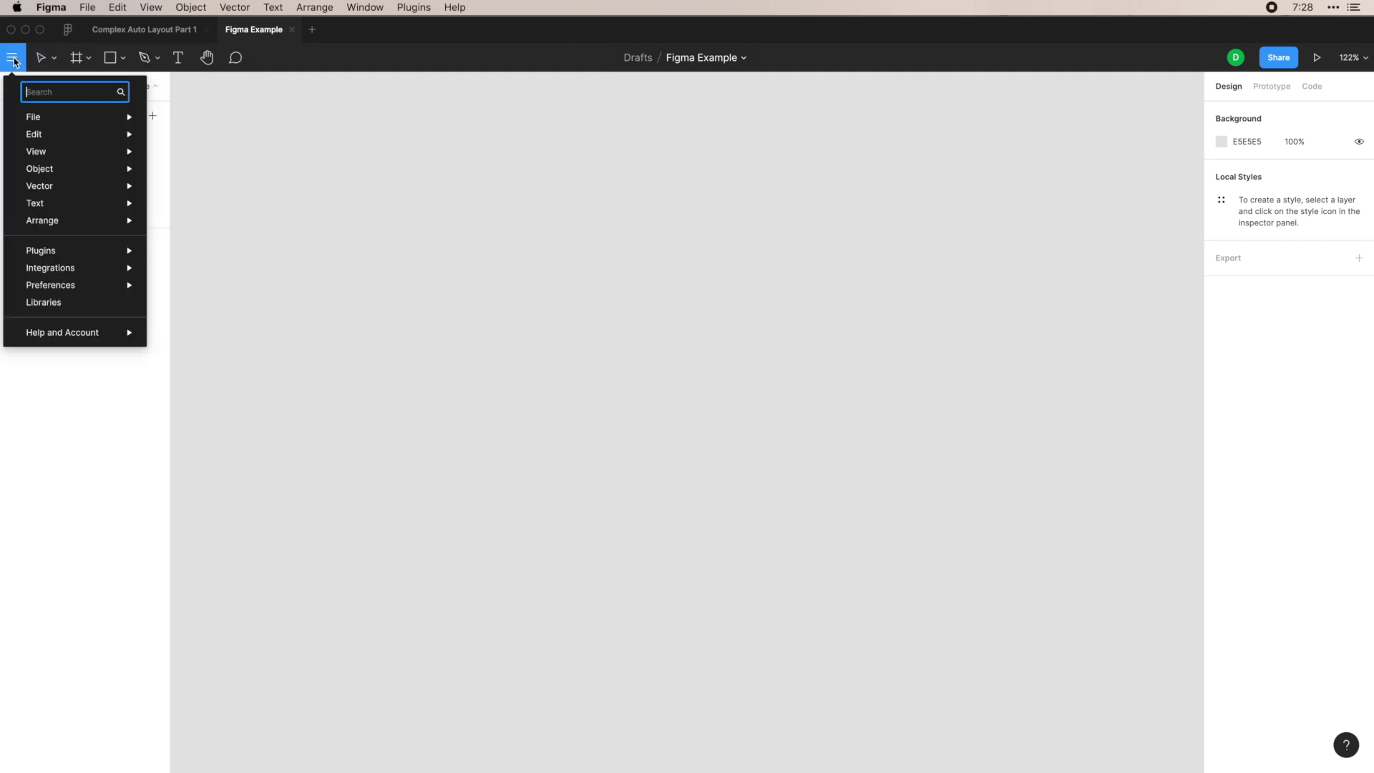
Step: Browse the main menu's commands, including the View submenu
mouse_move(54, 122)
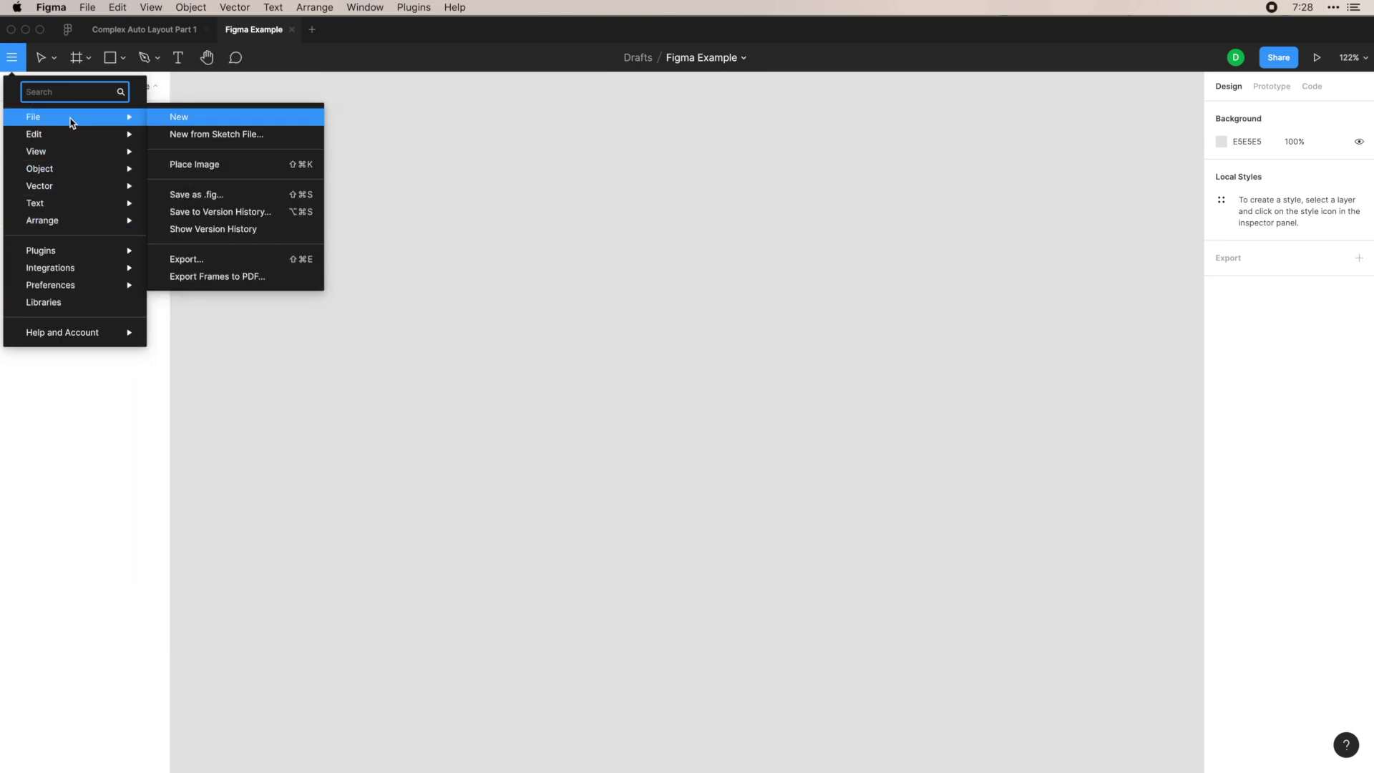
mouse_move(65, 156)
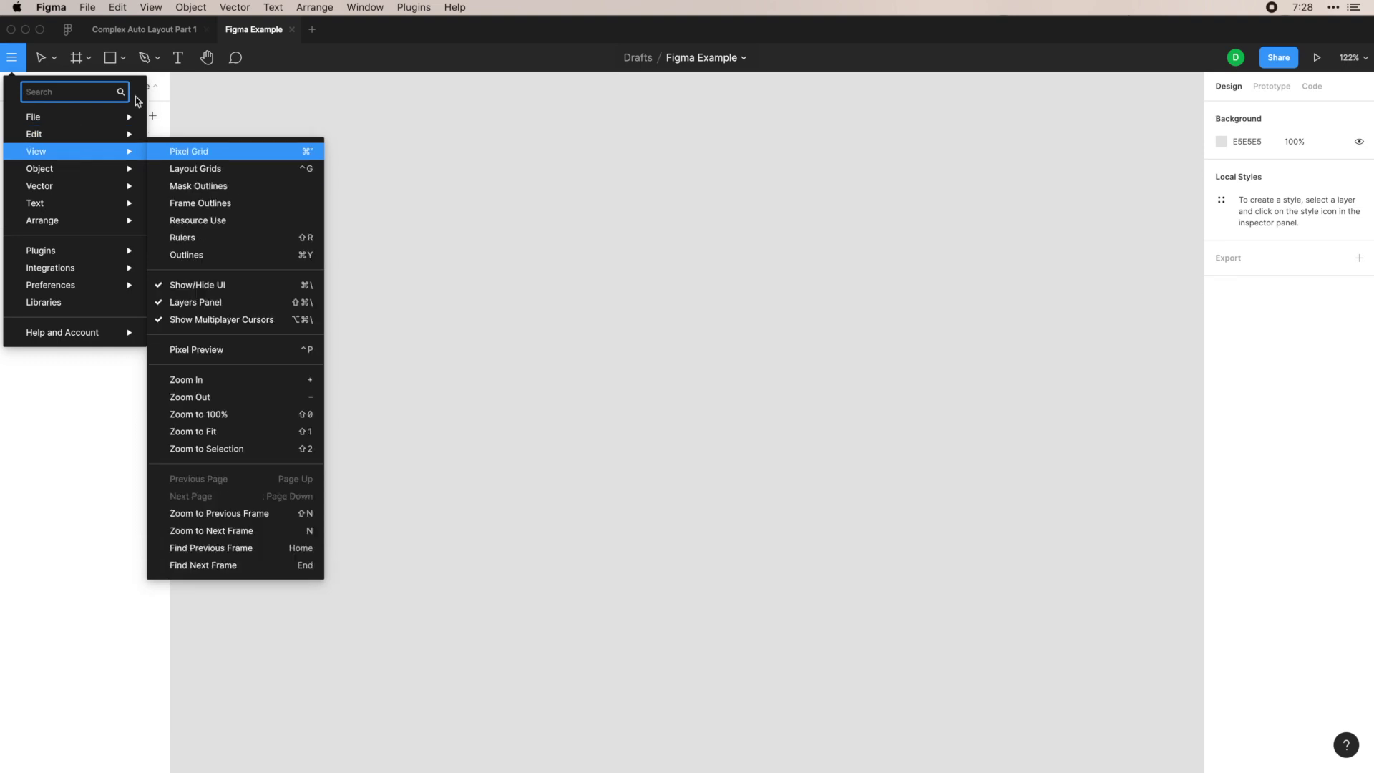
left_click(12, 59)
left_click(13, 61)
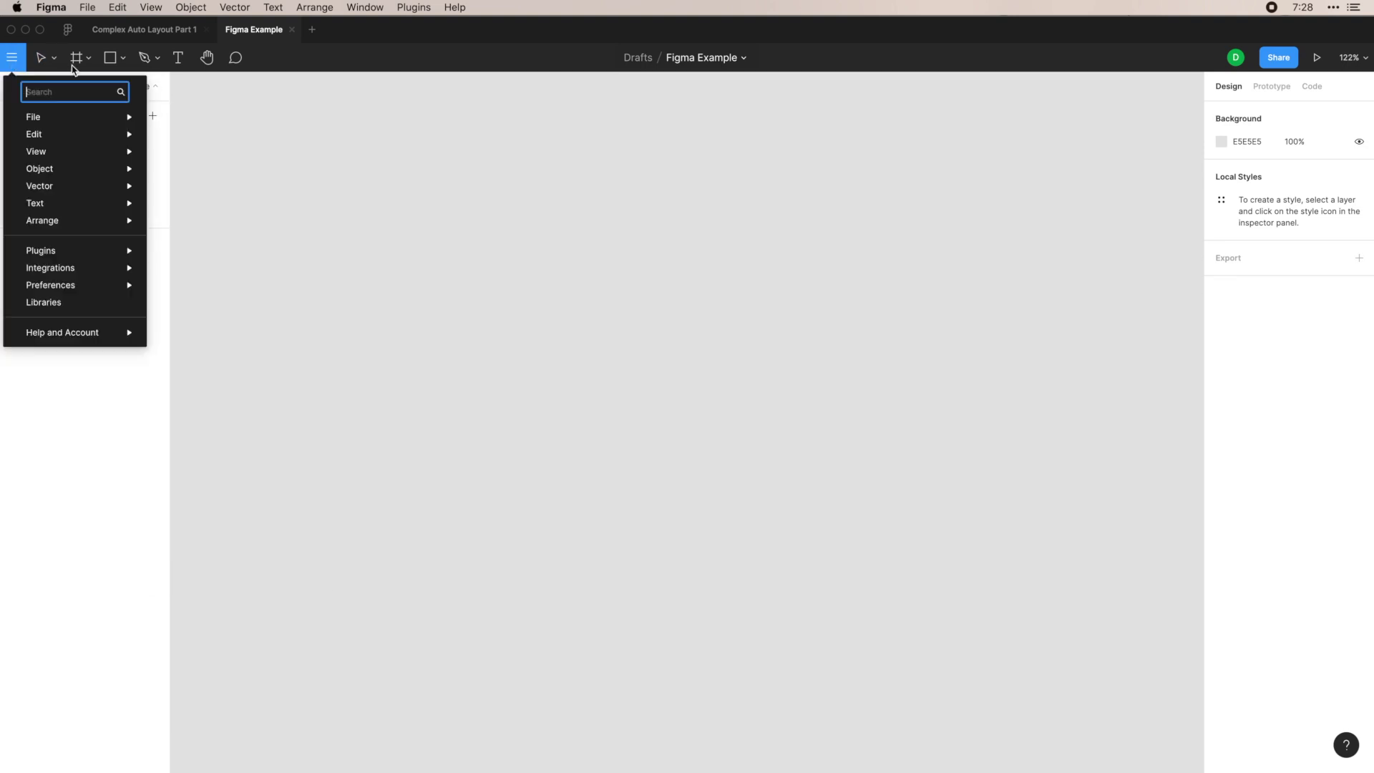
left_click(387, 163)
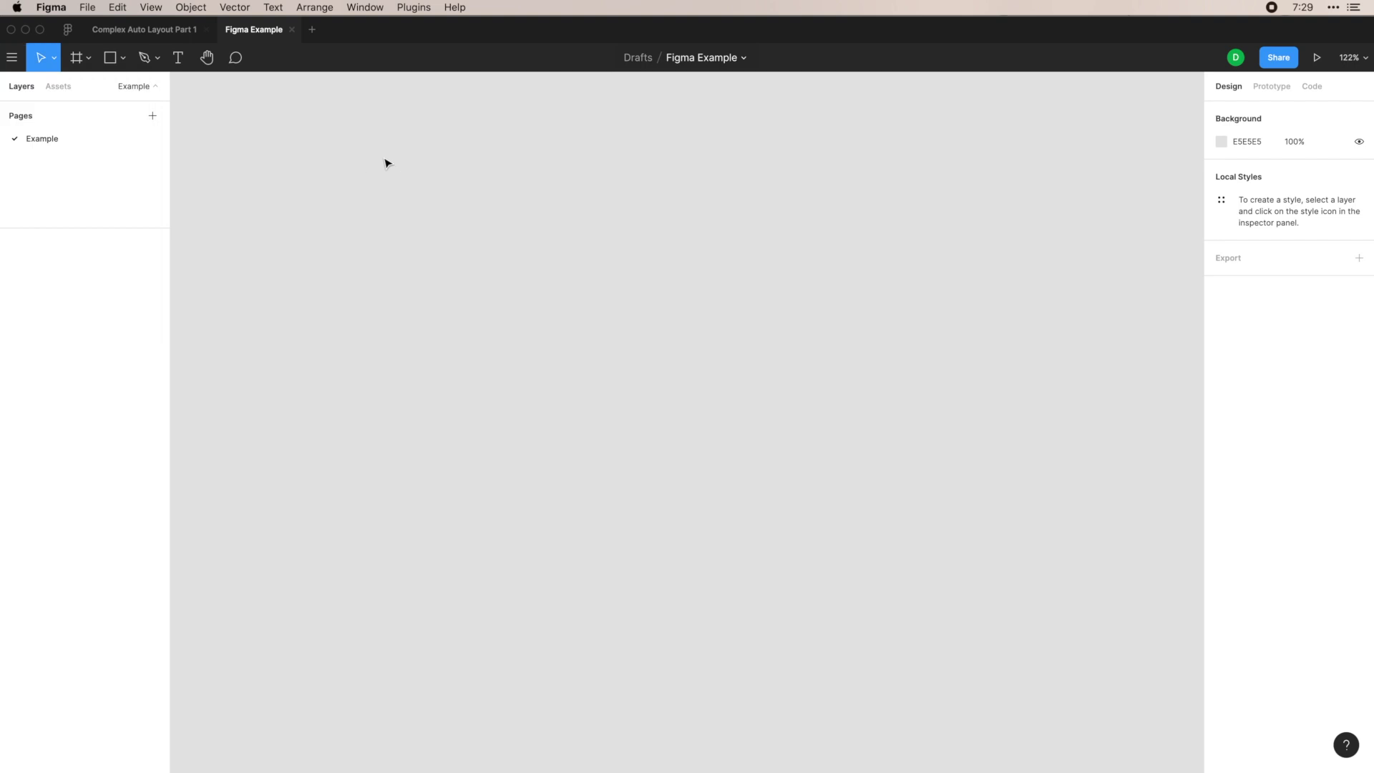
Step: Search the main menu for 'unsp' to find Unsplash, then clear and close it
key("super+slash")
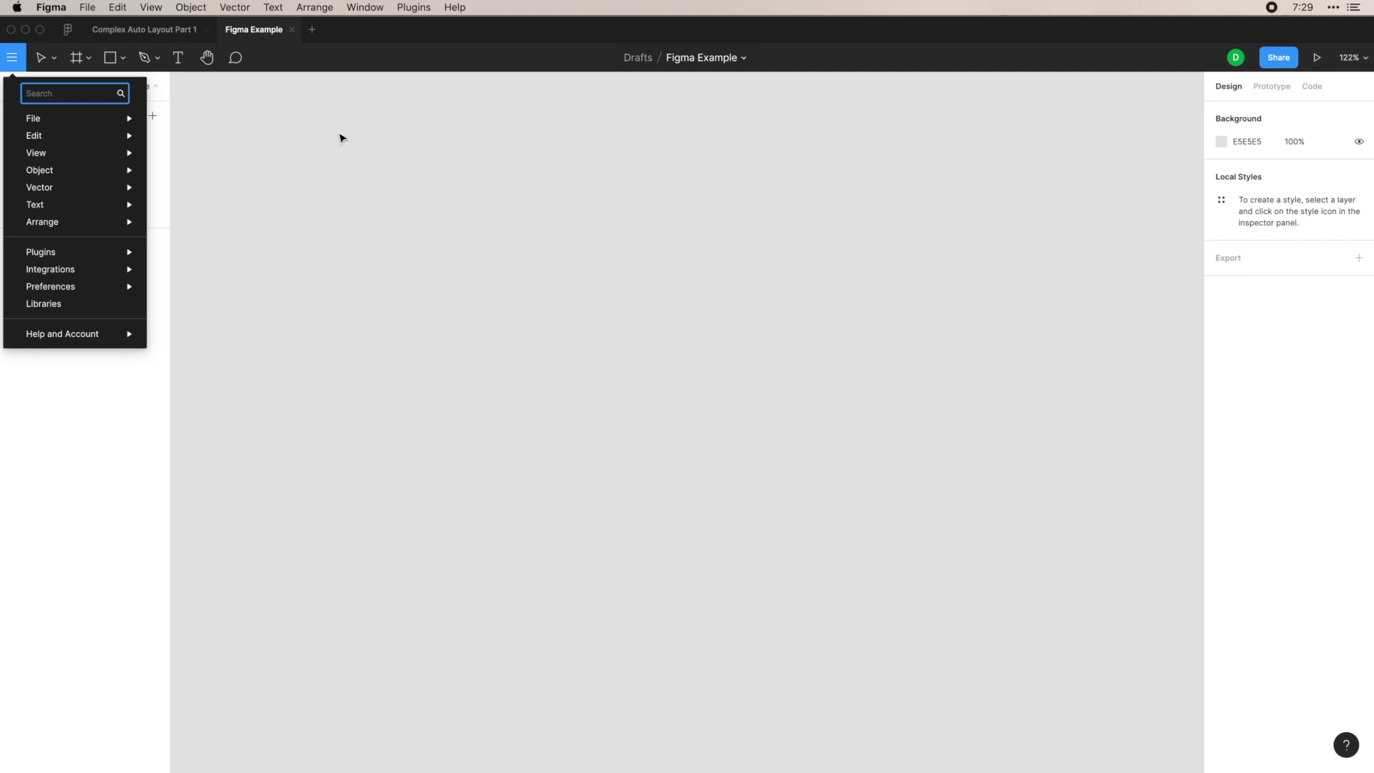
type("unsp")
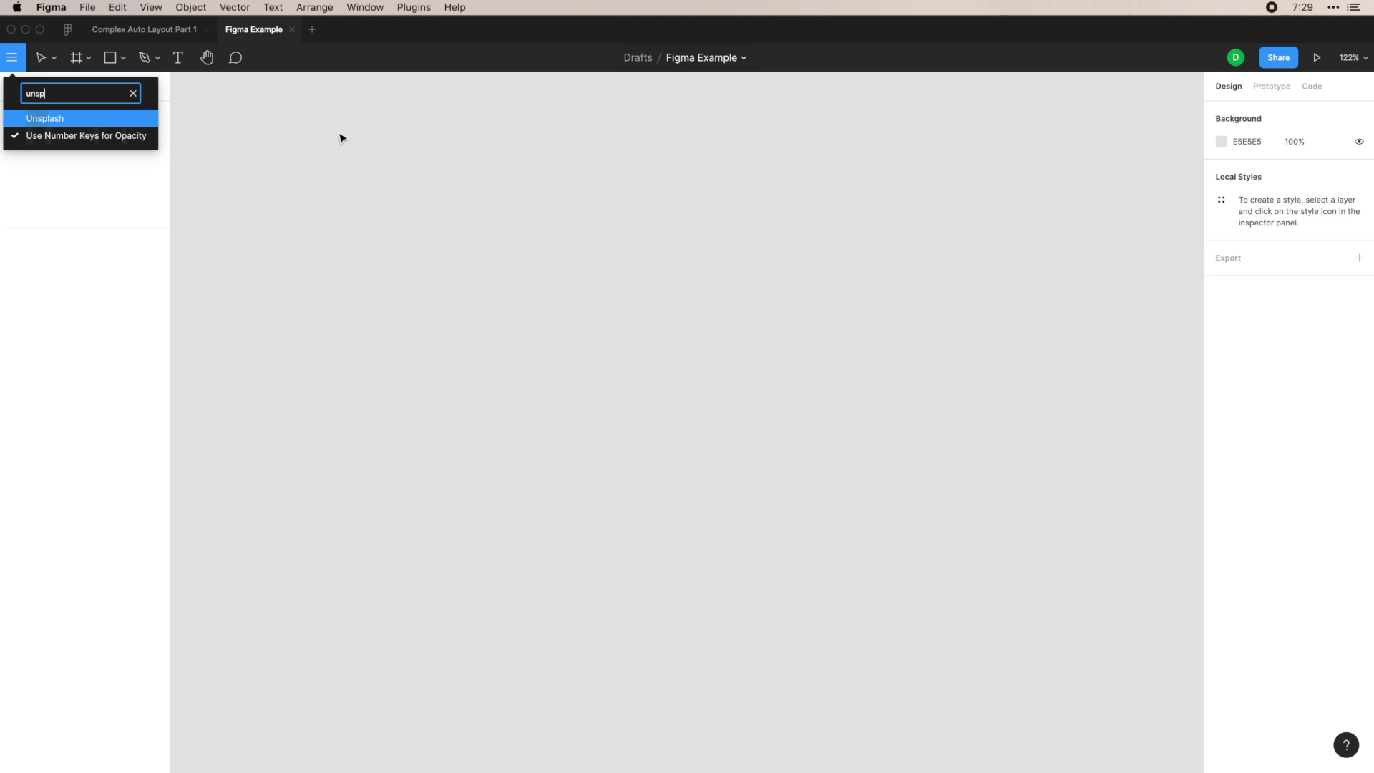
key("Escape")
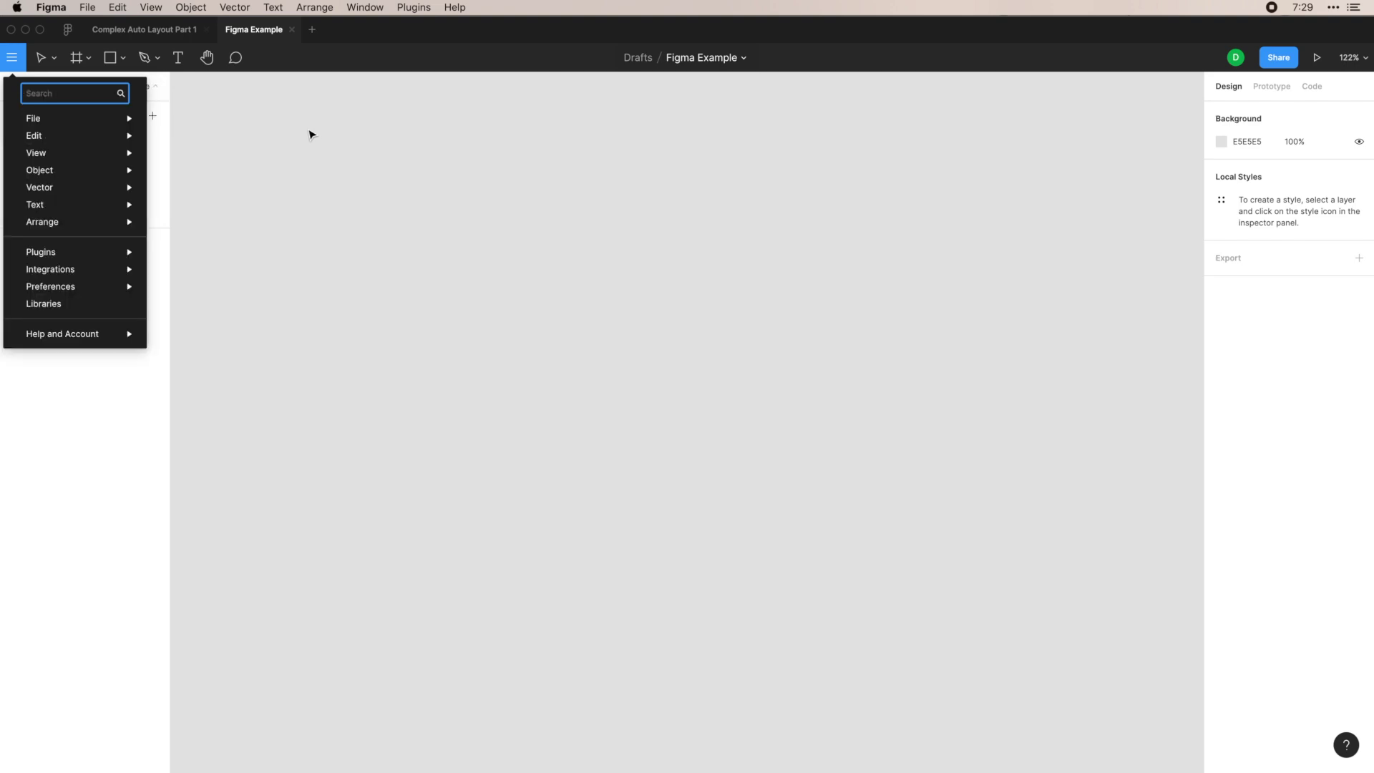
key("Escape")
Step: Inspect the Move, Frame and Shape tool menus, keeping the selection tool active
left_click(55, 58)
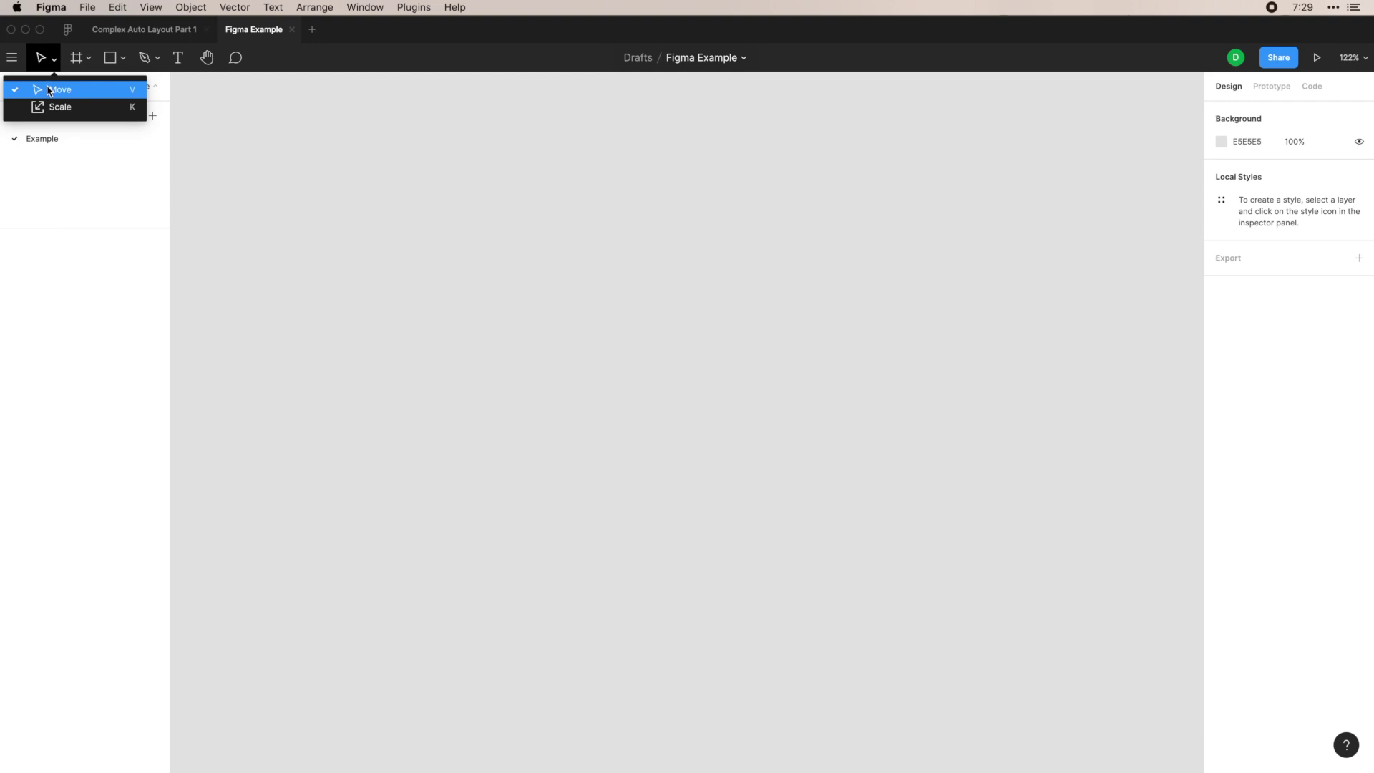
left_click(49, 90)
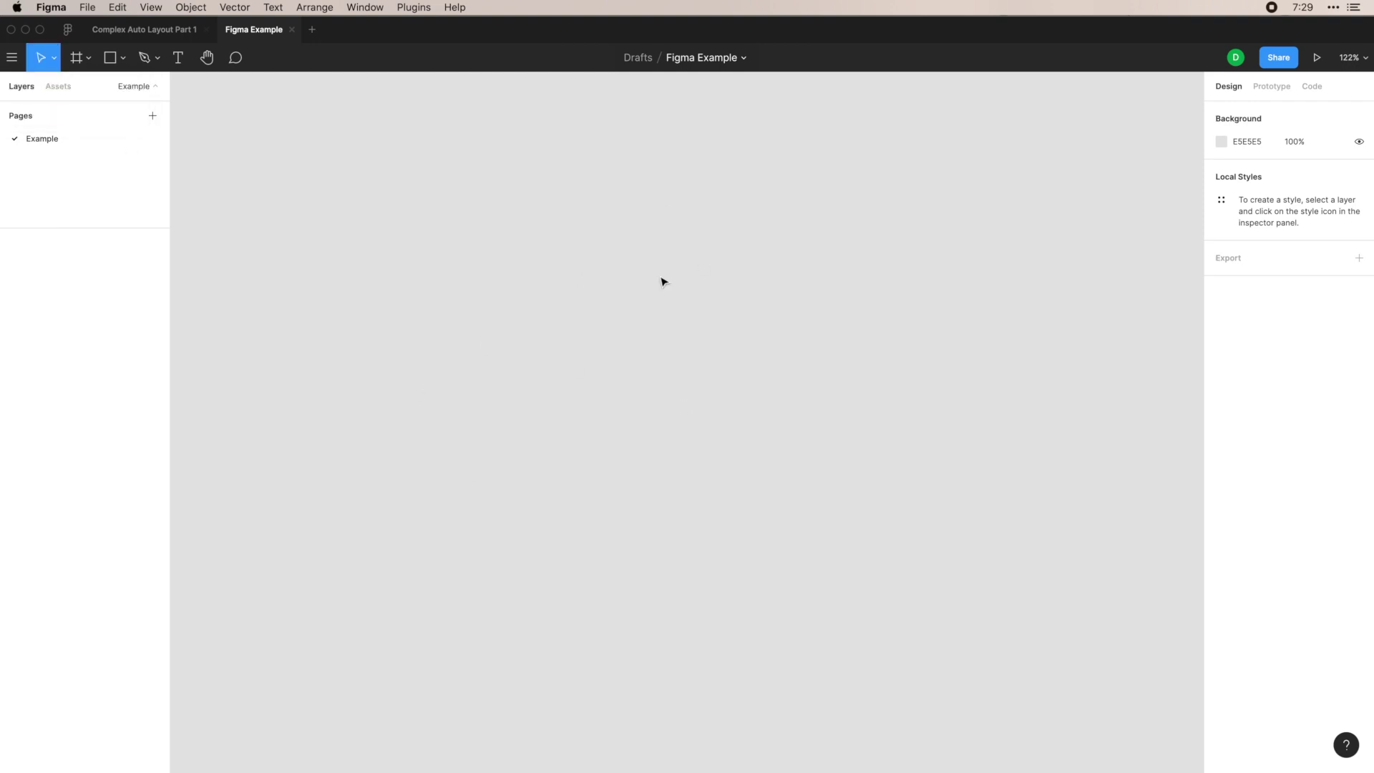
left_click(50, 60)
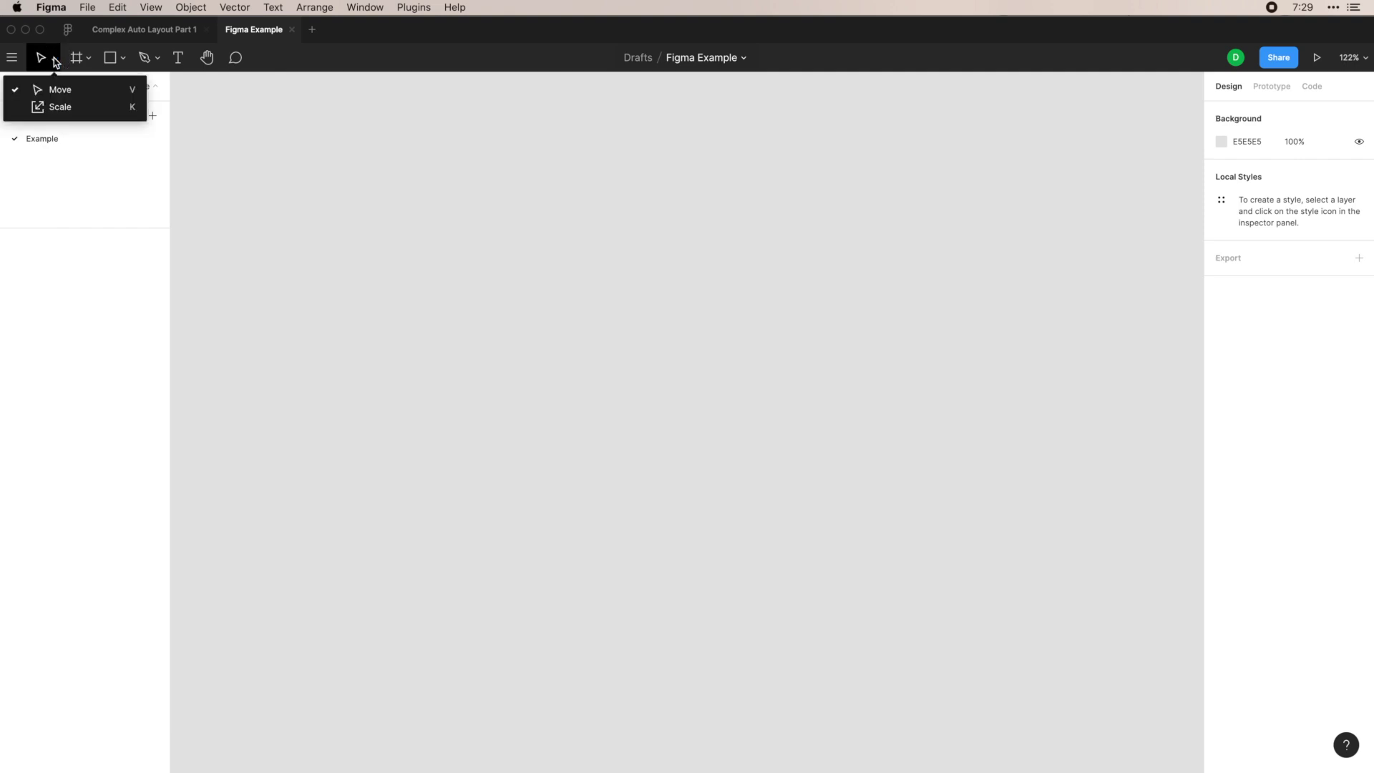
left_click(60, 96)
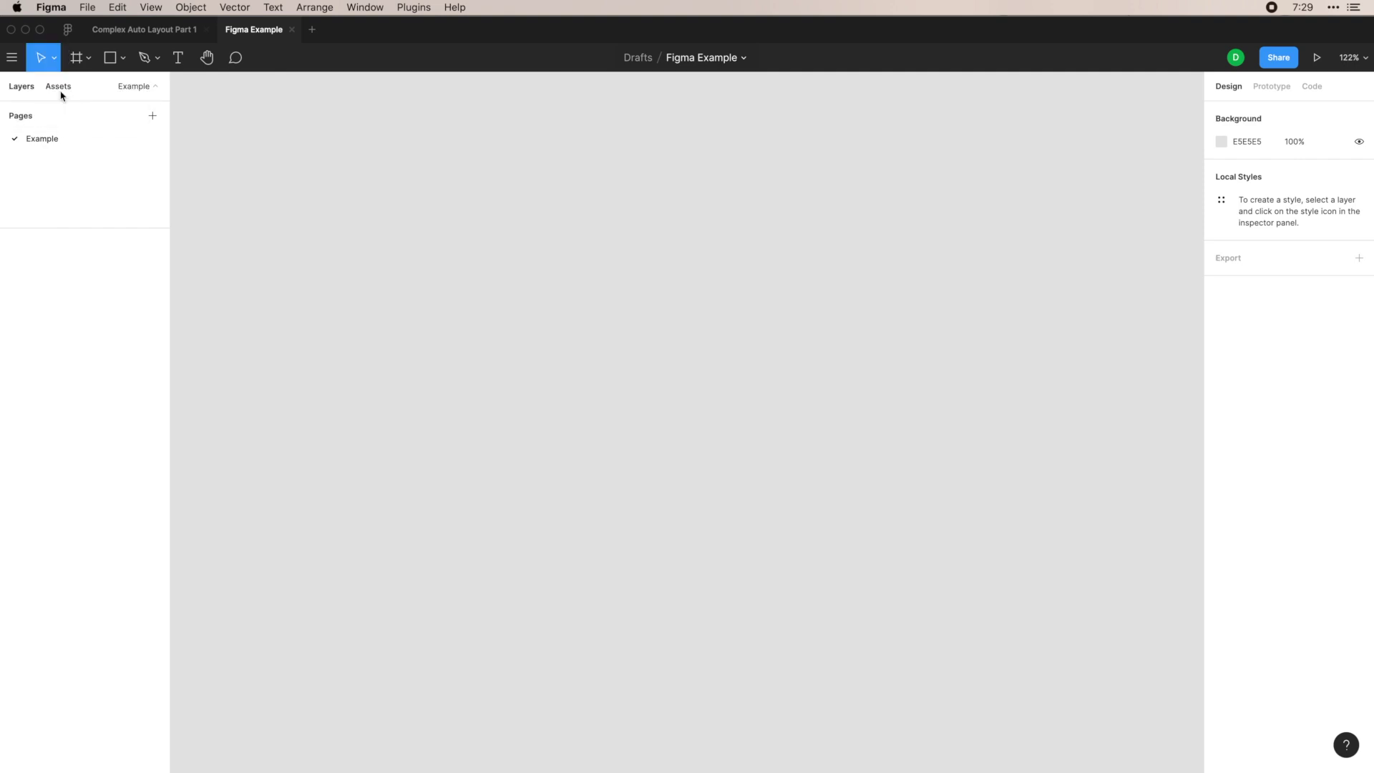
left_click(89, 59)
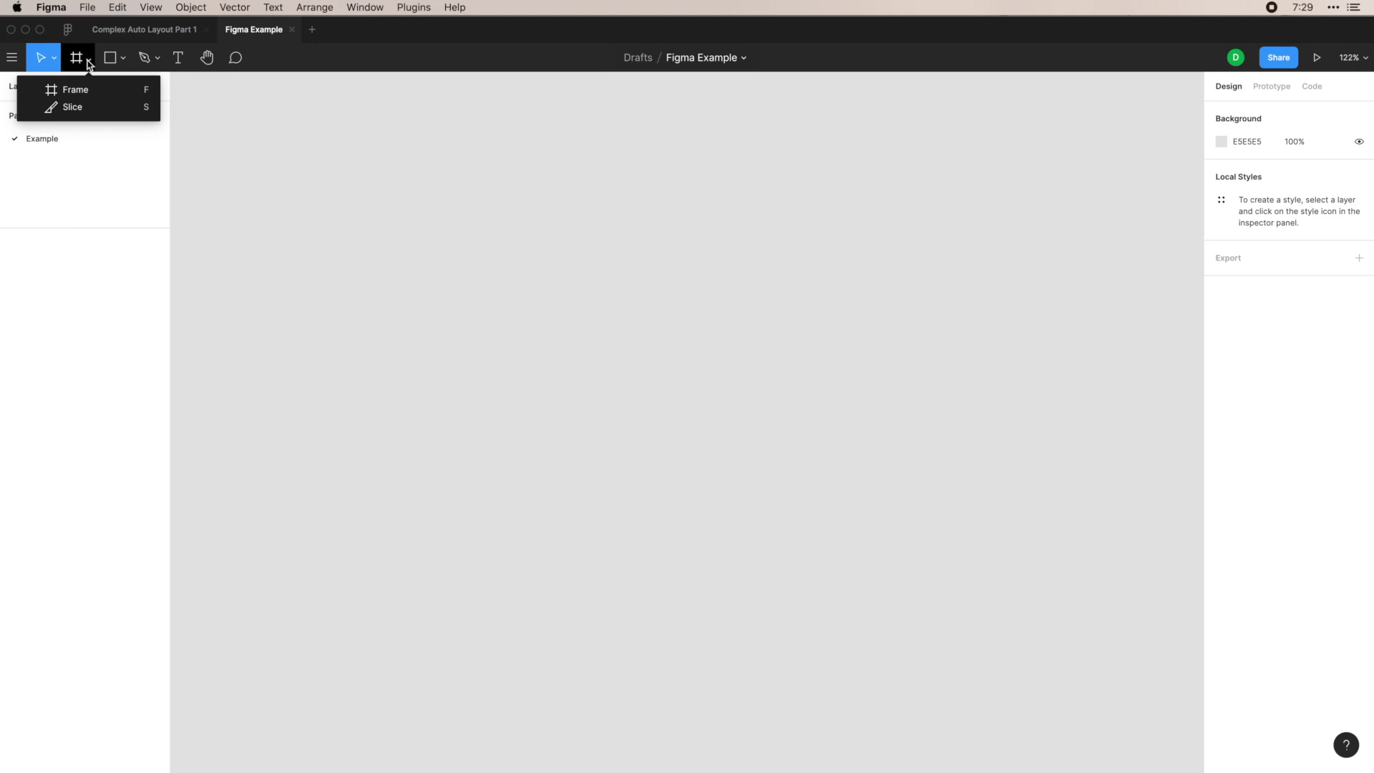
left_click(89, 60)
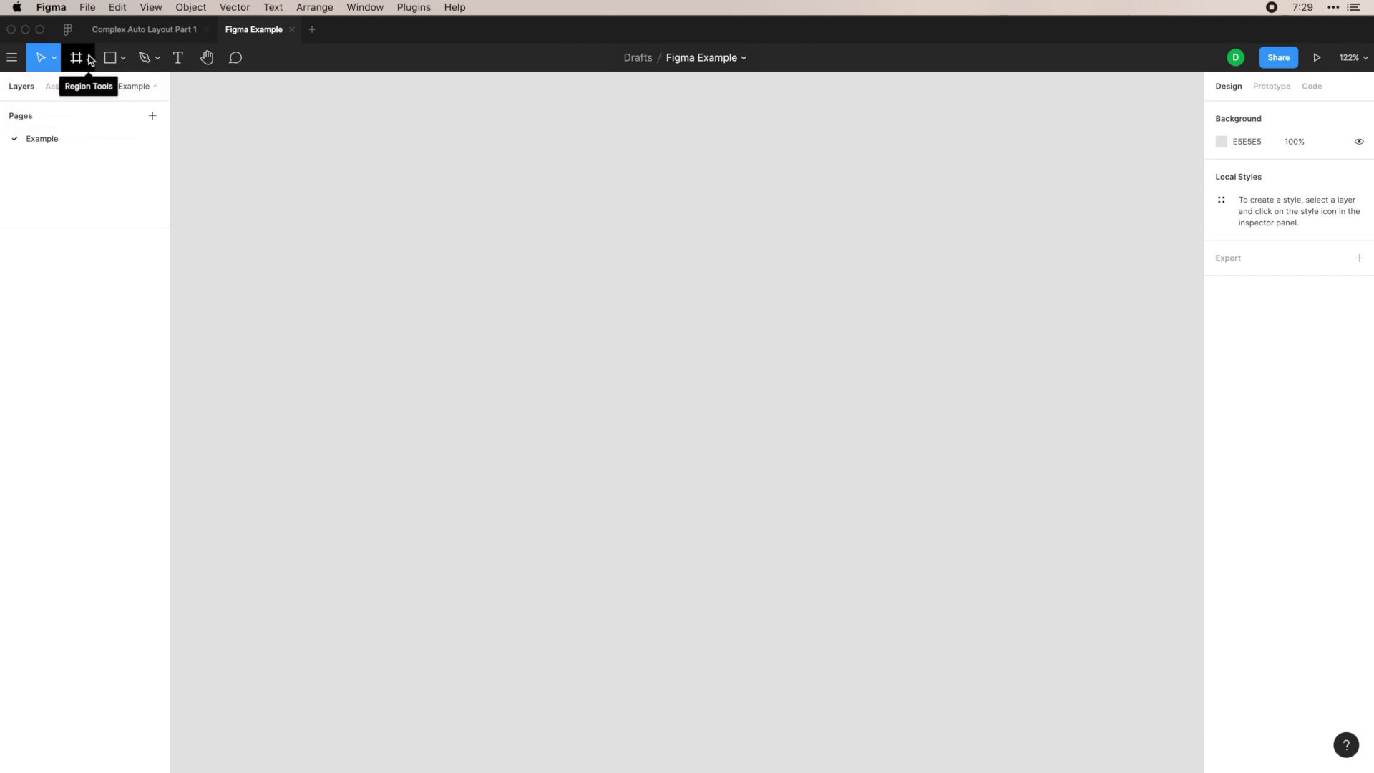
left_click(90, 61)
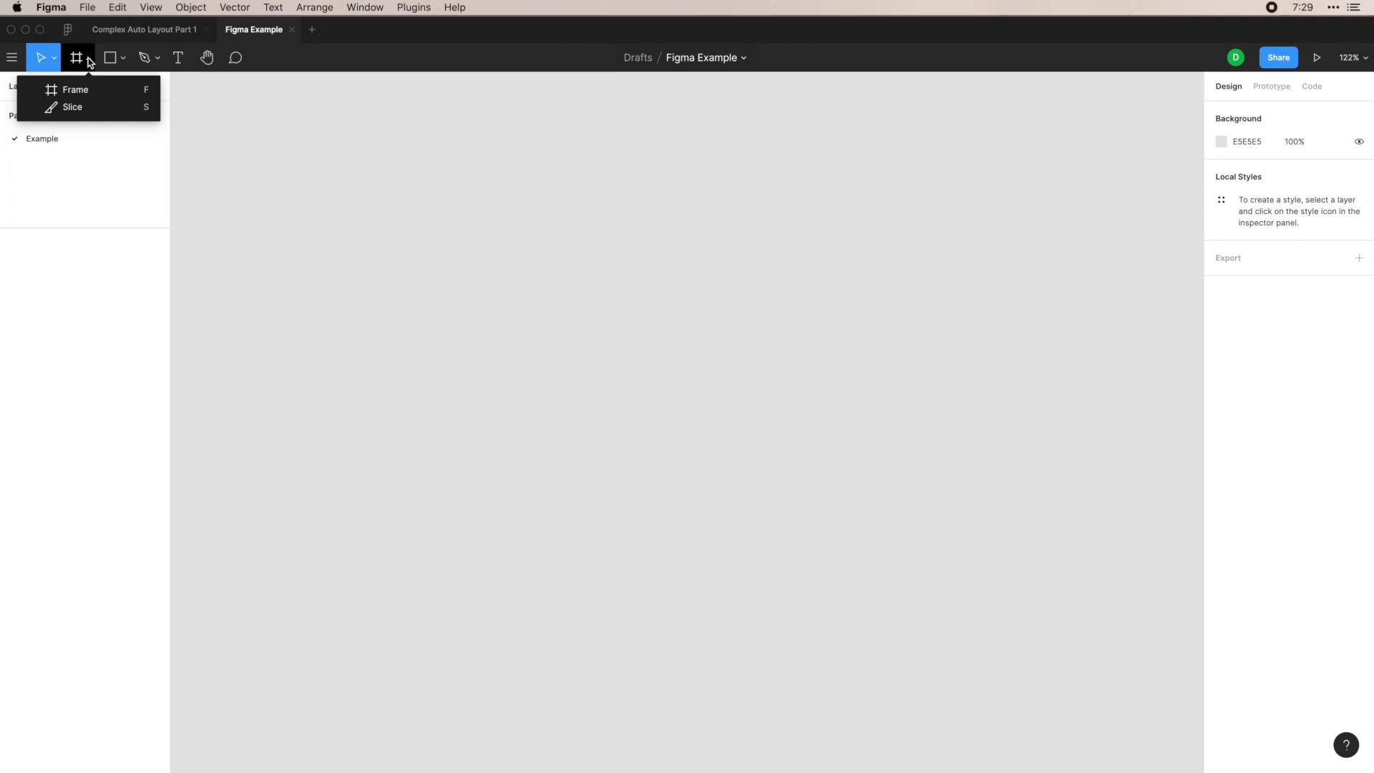
left_click(91, 61)
left_click(124, 61)
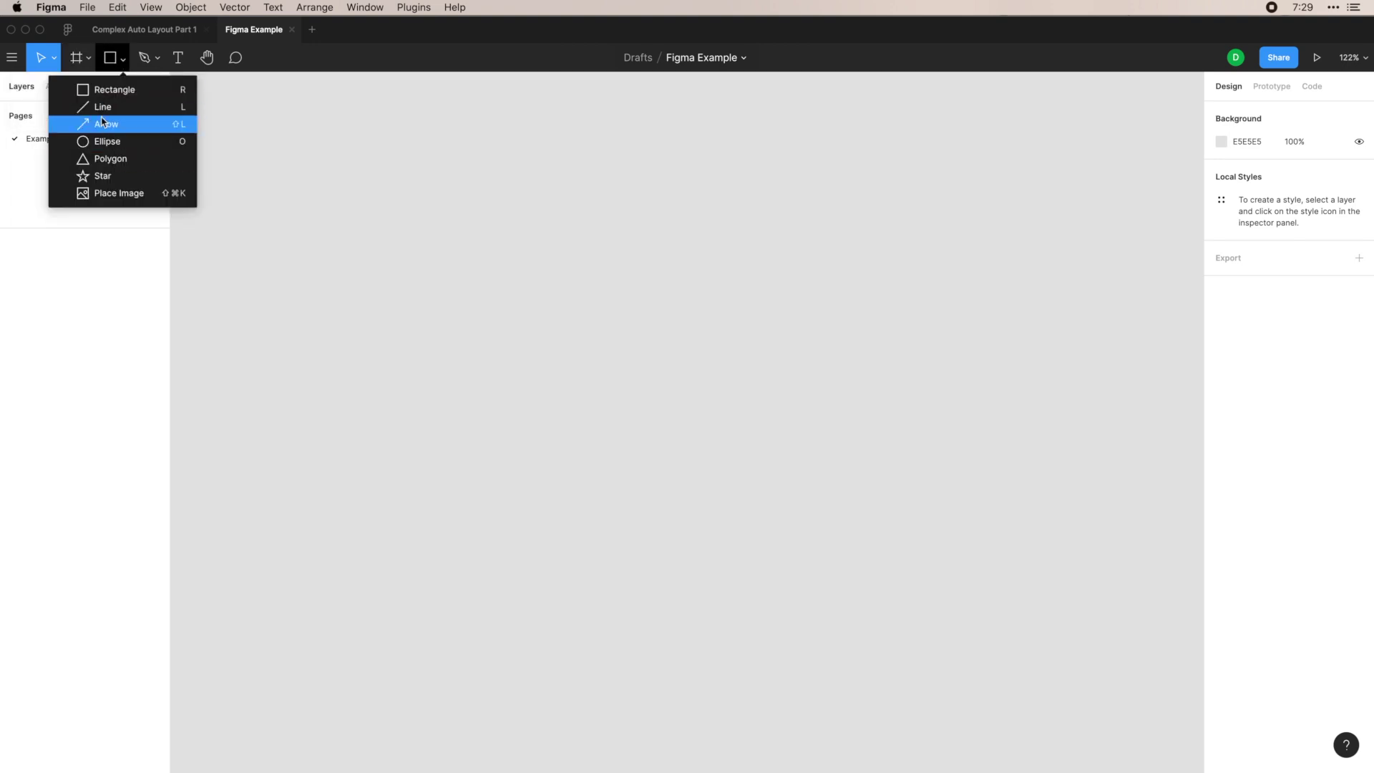
key("Escape")
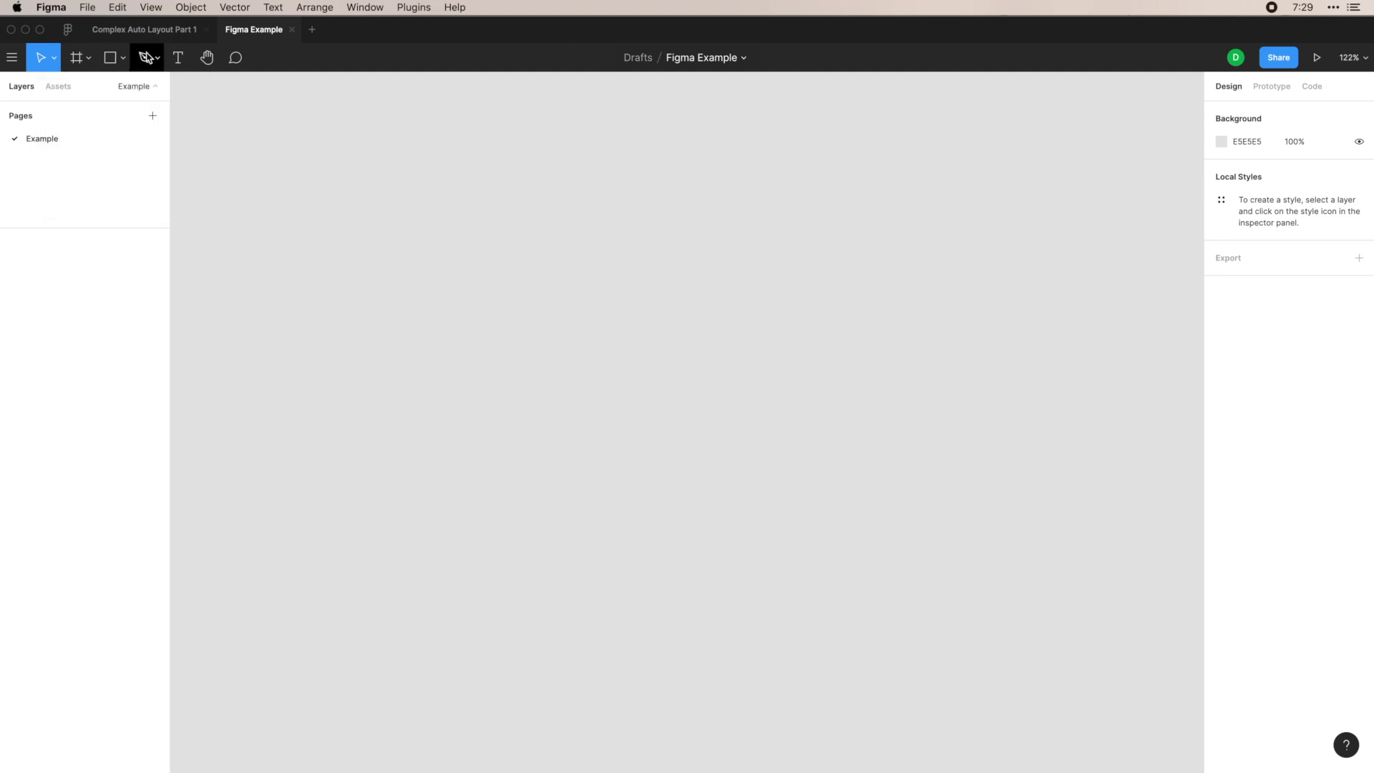
Step: Check the Pen choices, try the Text and Hand tools, and end in Comment mode
left_click(156, 57)
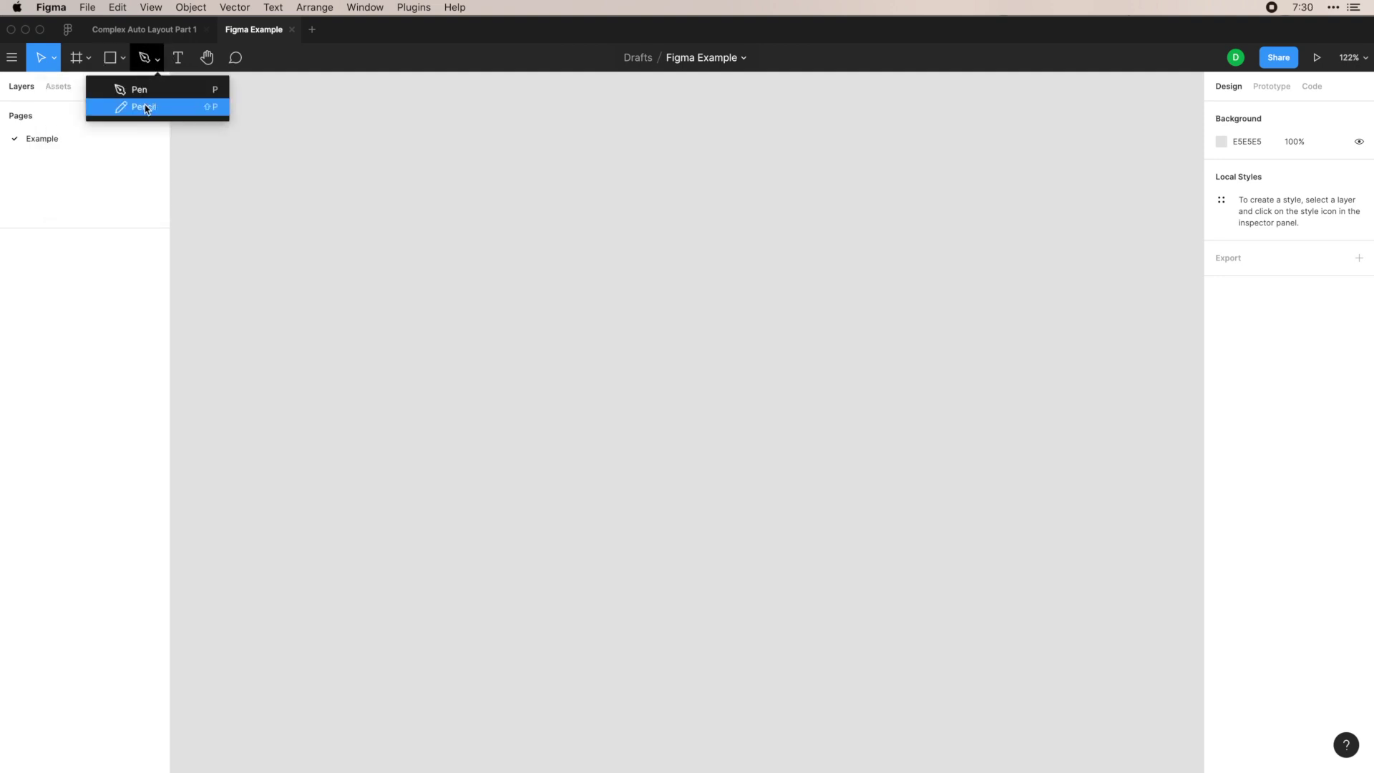
left_click(158, 60)
left_click(184, 69)
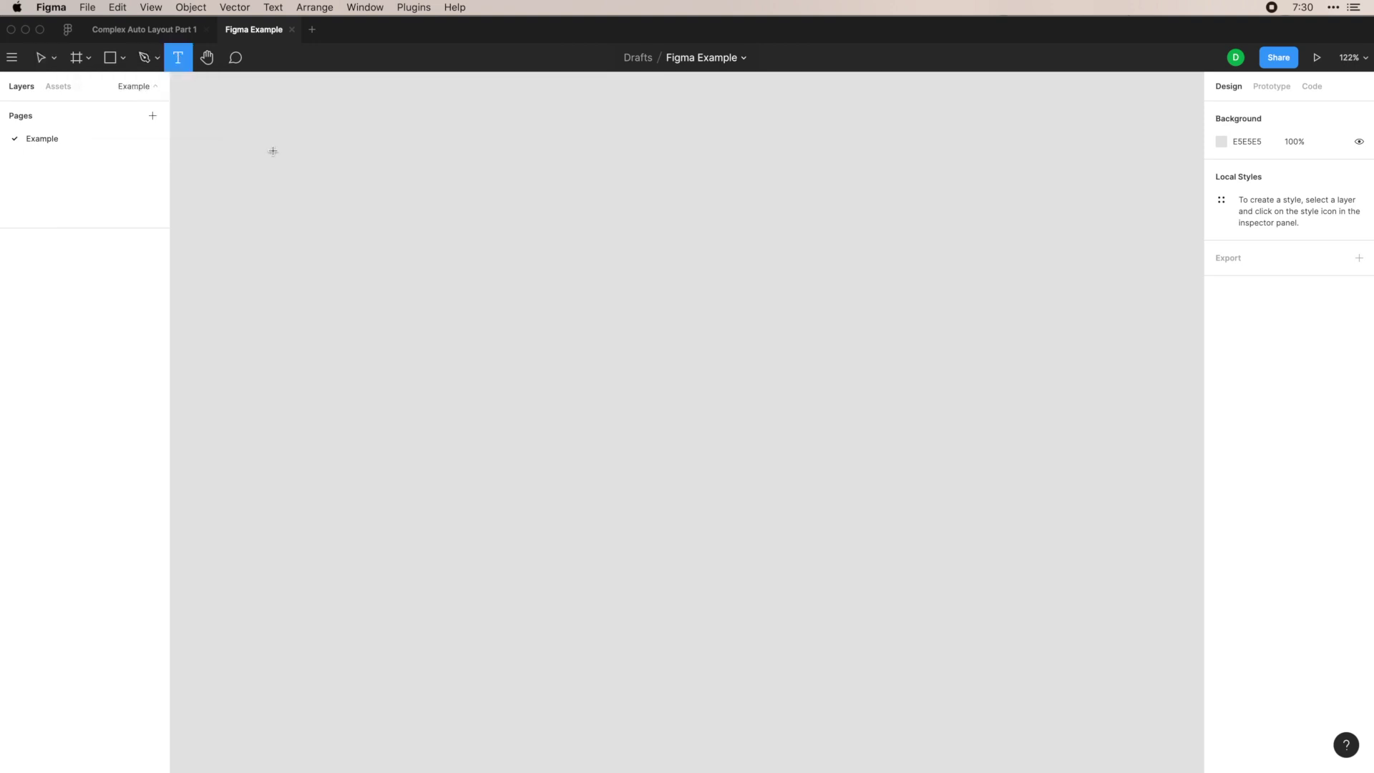
left_click(205, 59)
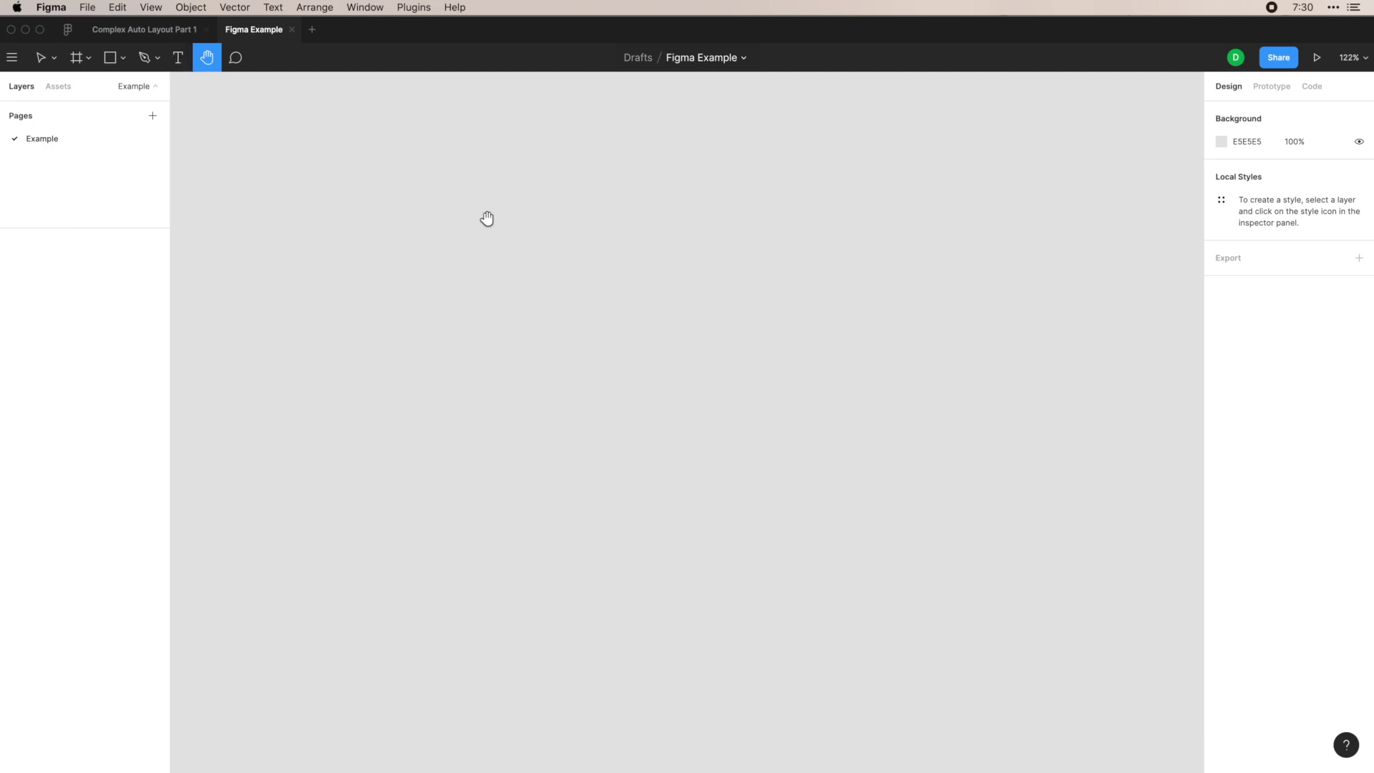
left_click(235, 58)
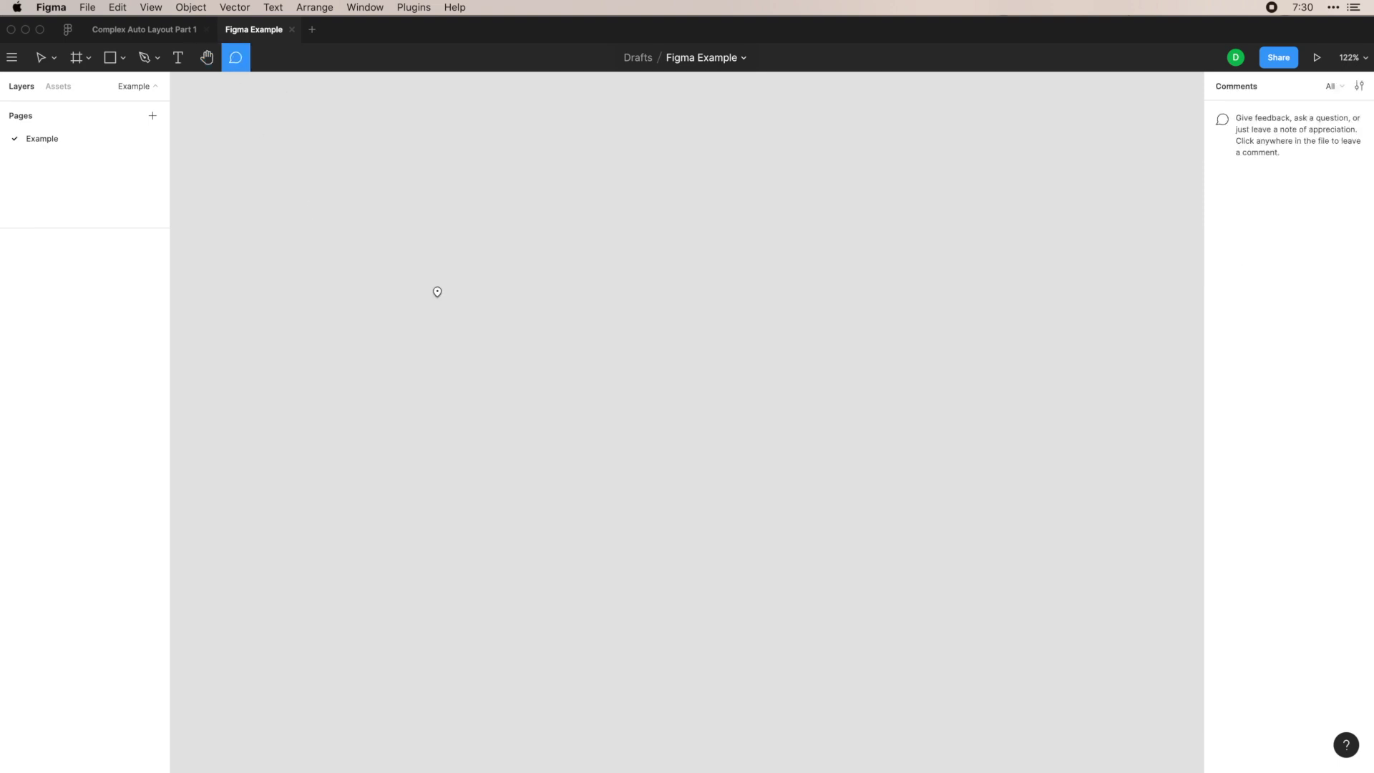
Step: Drop a comment pin on the canvas, type 'Rem', then discard the draft comment
left_click(439, 256)
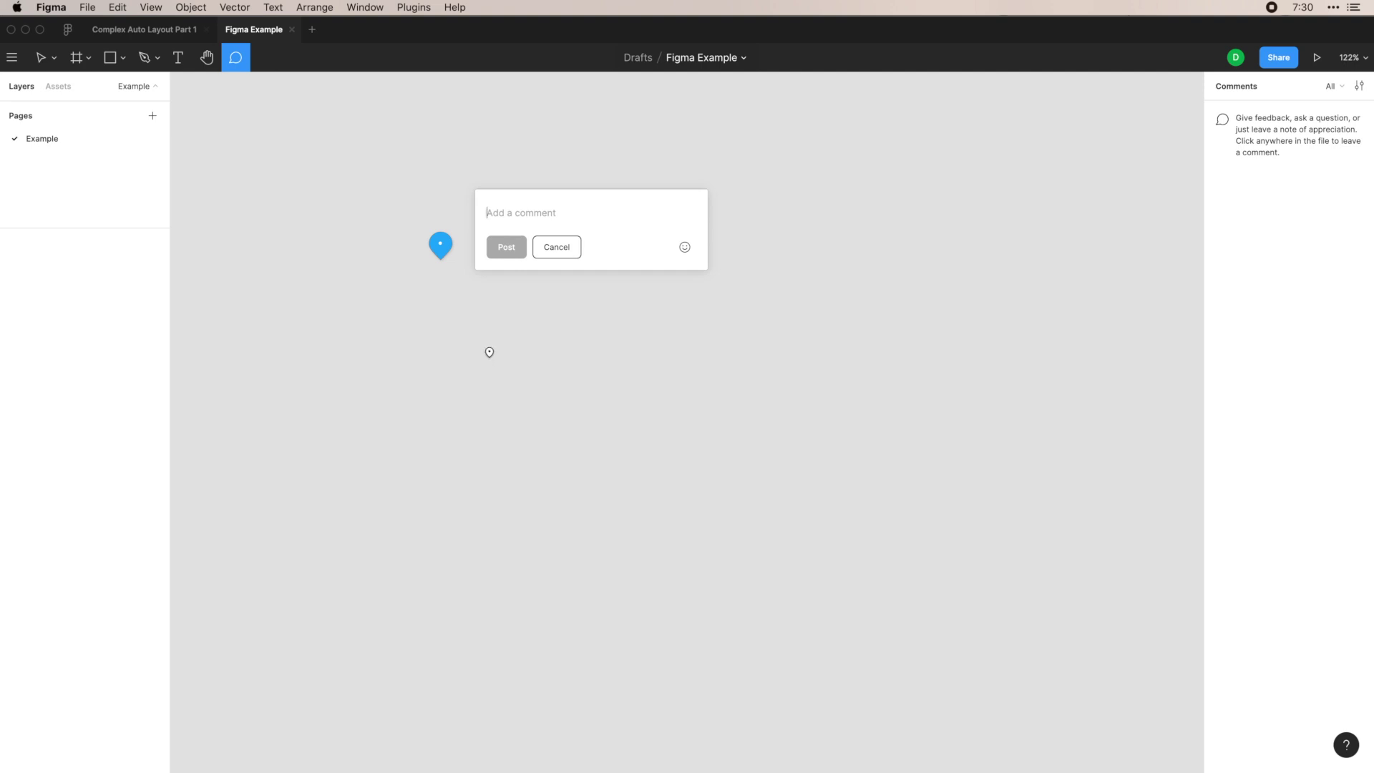
type("Rem")
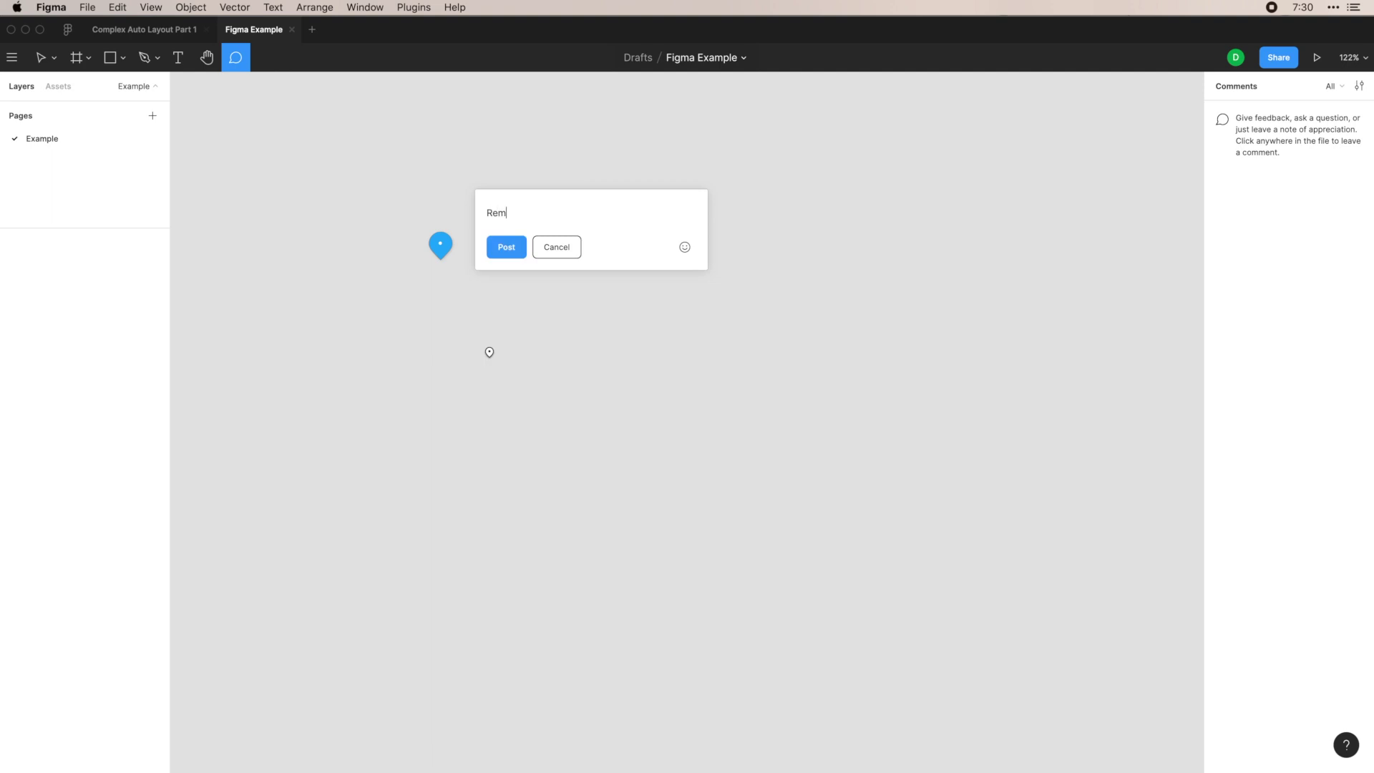
key("Escape")
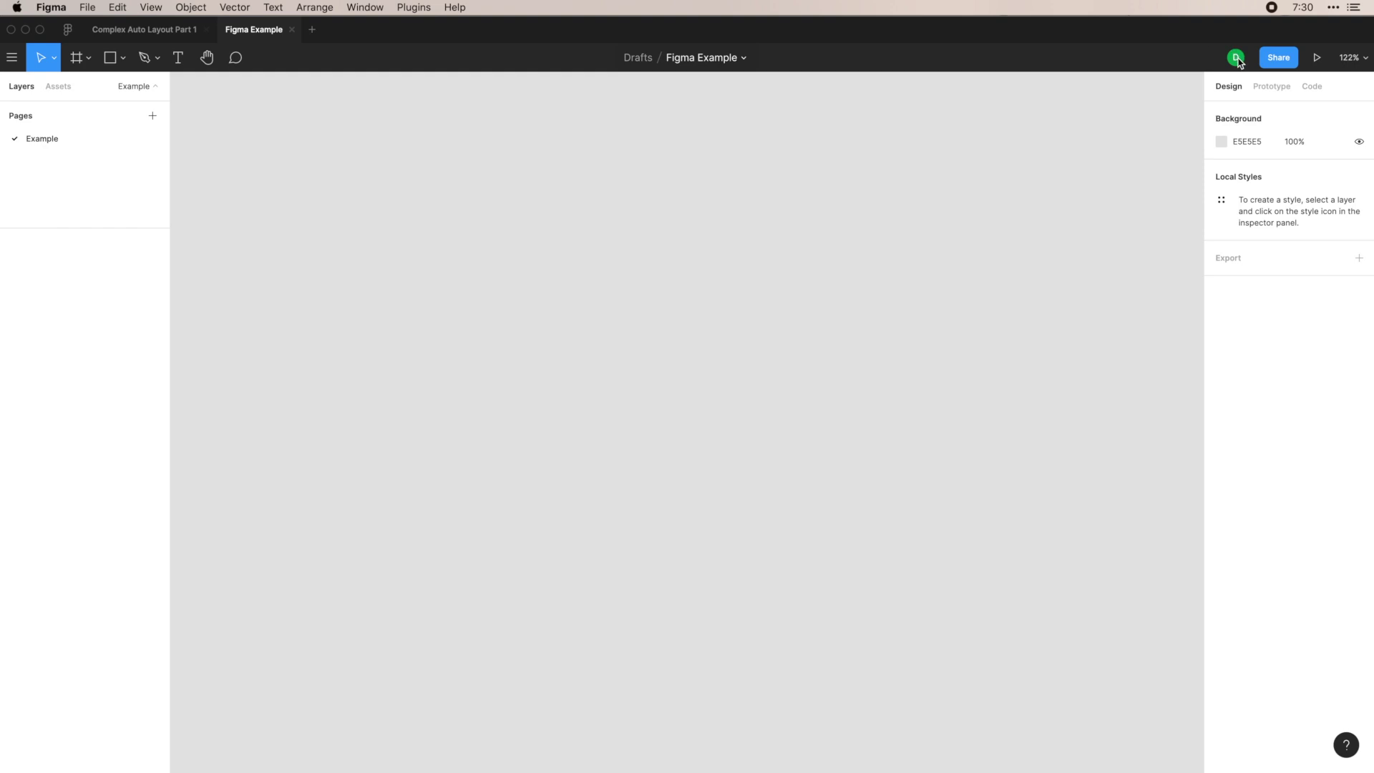
Step: In Share settings, enter an invitee's e-mail with 'can view' permission, then clear it
left_click(1278, 57)
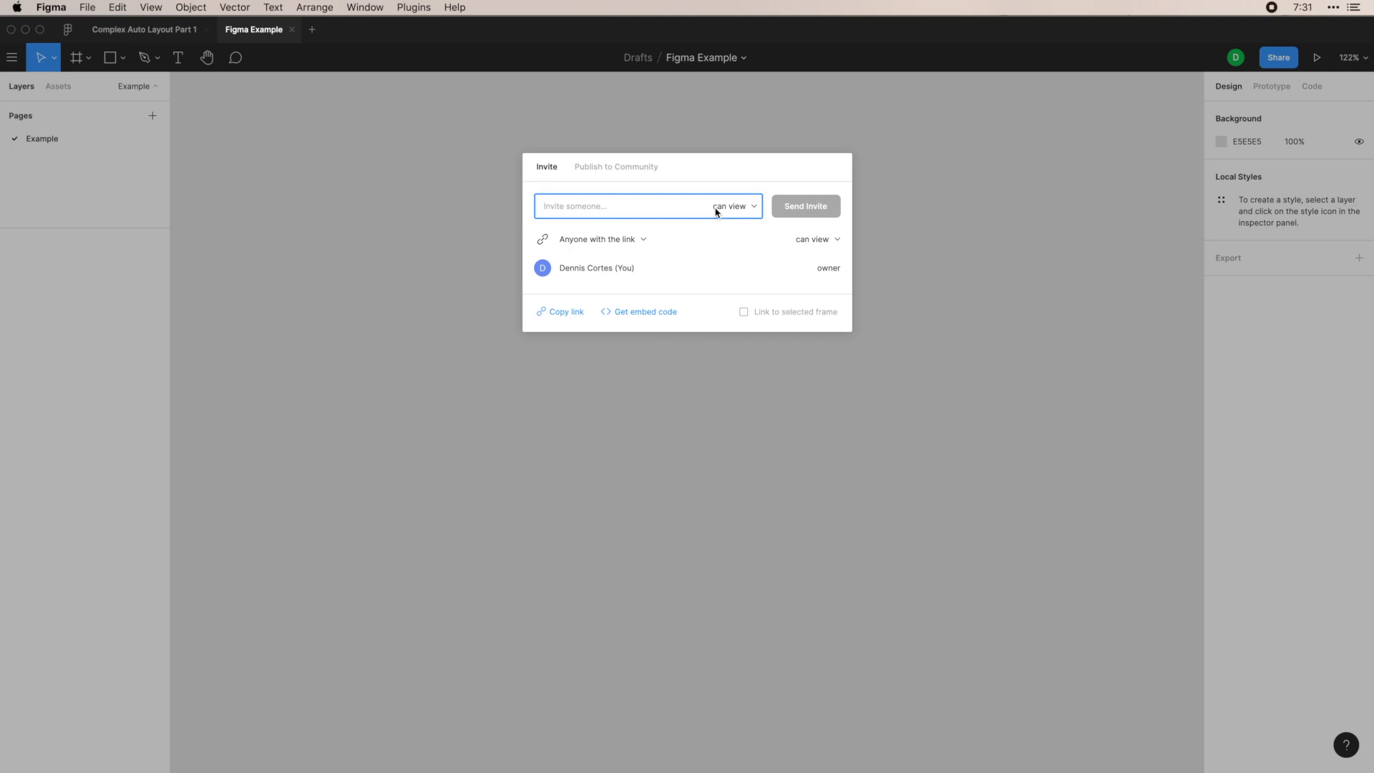
type("example@email.com")
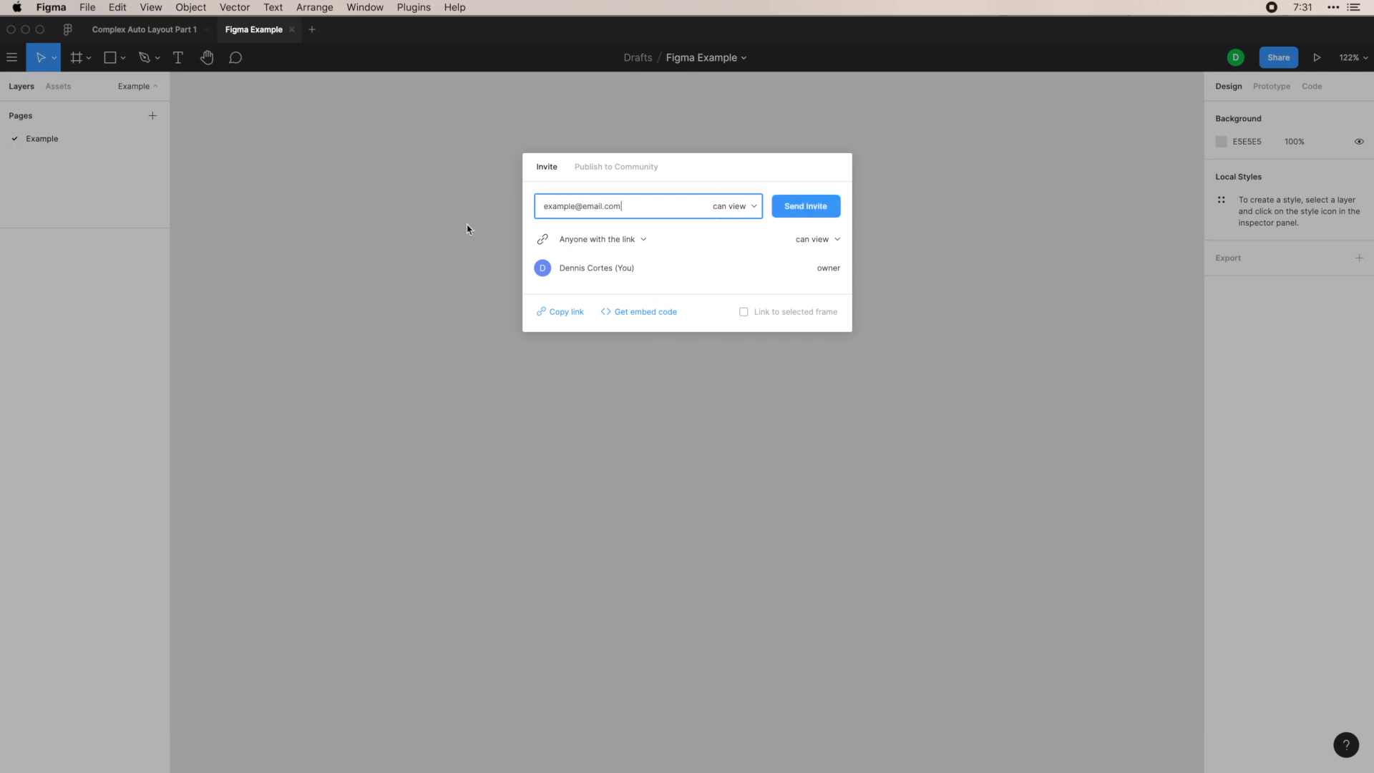
left_click(750, 209)
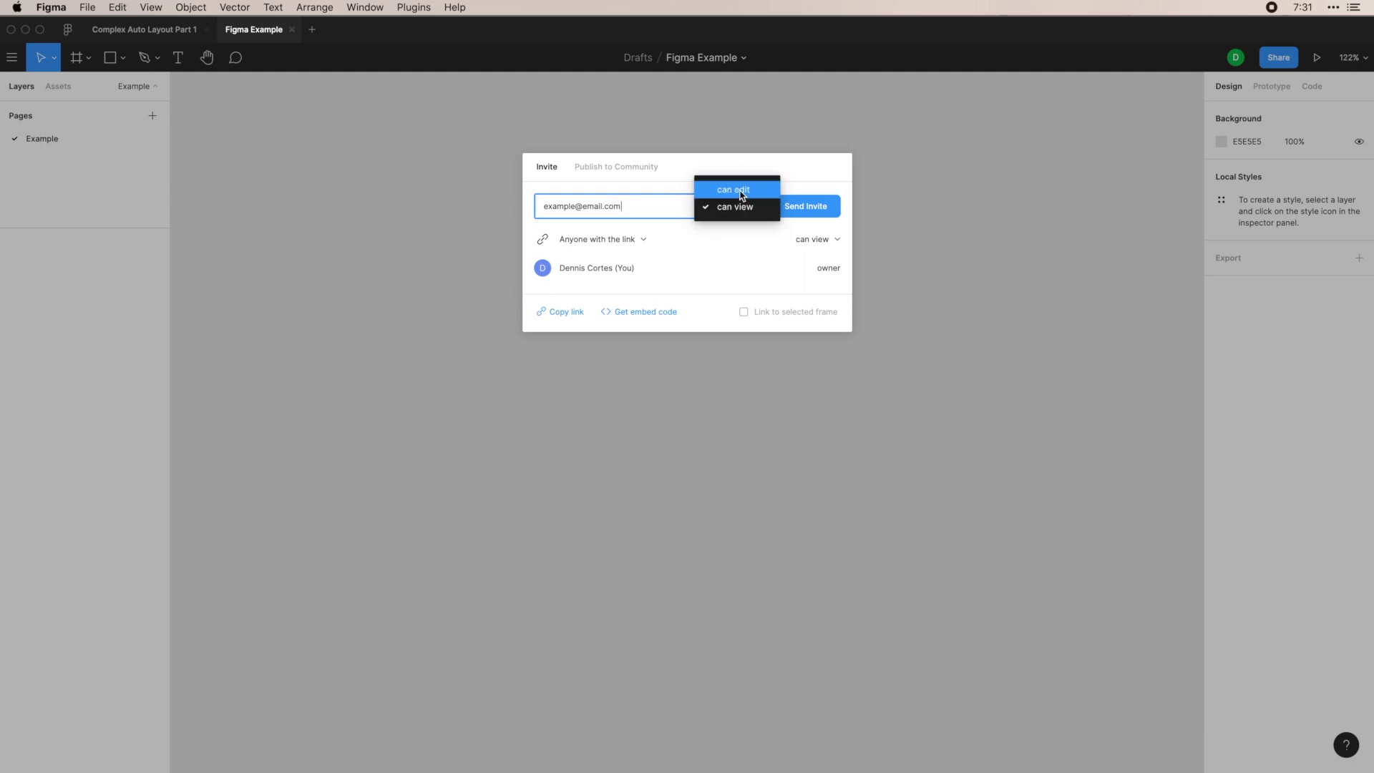
left_click(760, 170)
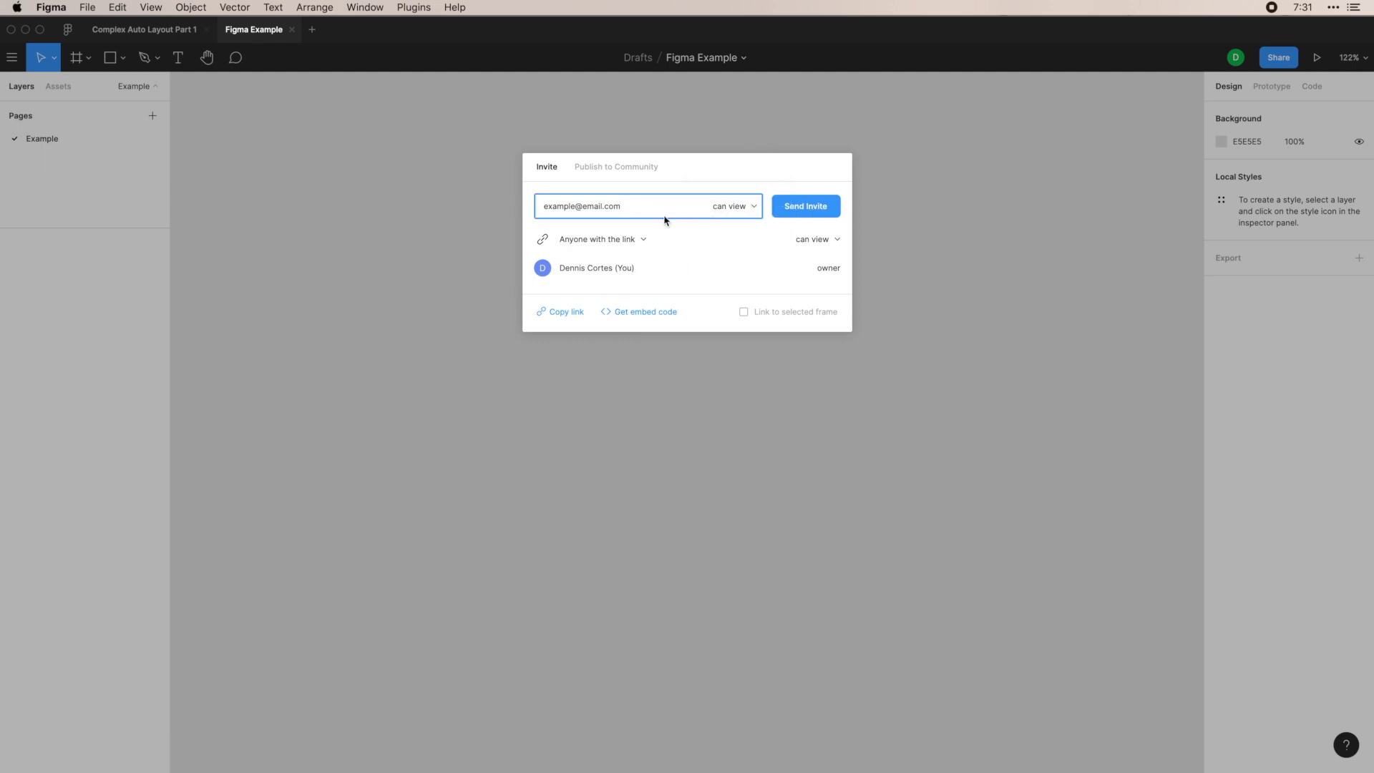
key("super+a")
key("BackSpace")
Step: Review the link access and 'can view' options, leaving them unchanged, and close Share
left_click(644, 240)
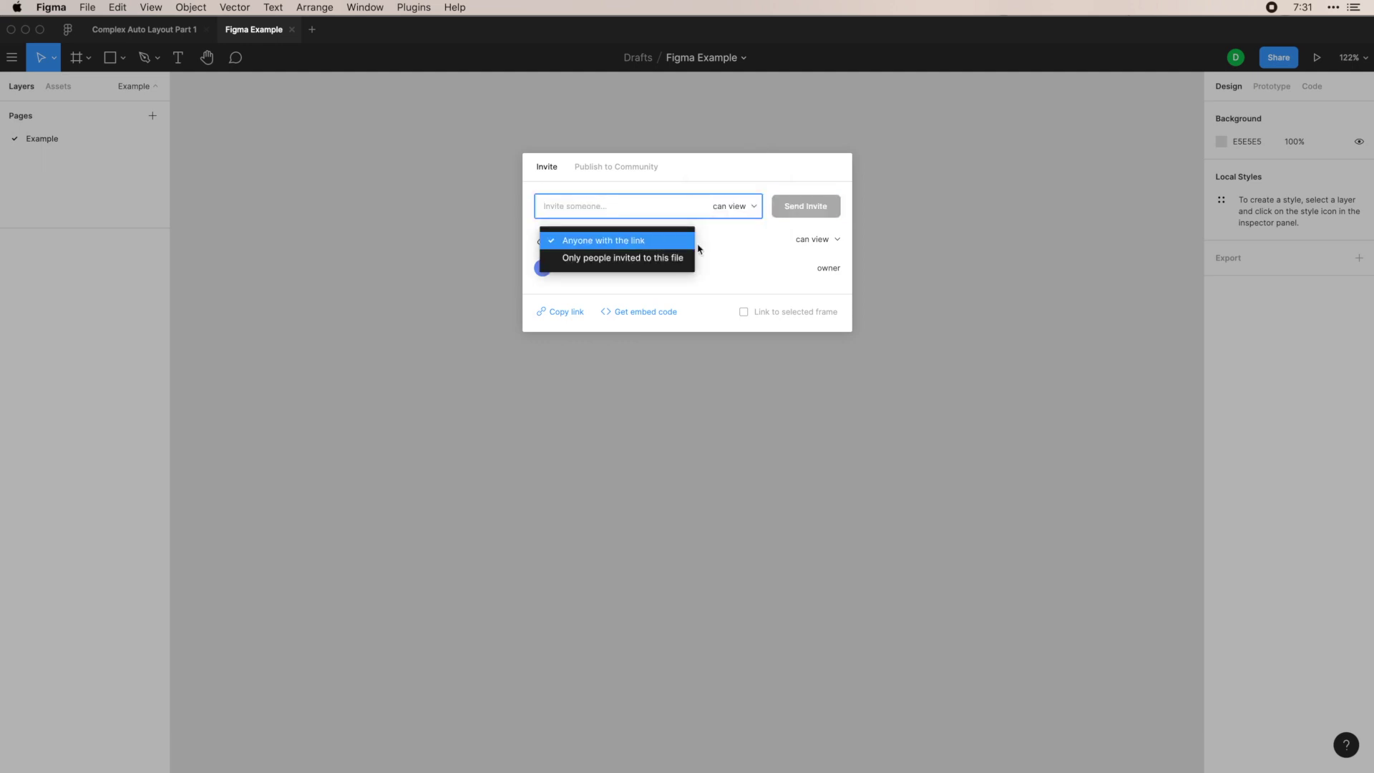
left_click(765, 238)
left_click(837, 239)
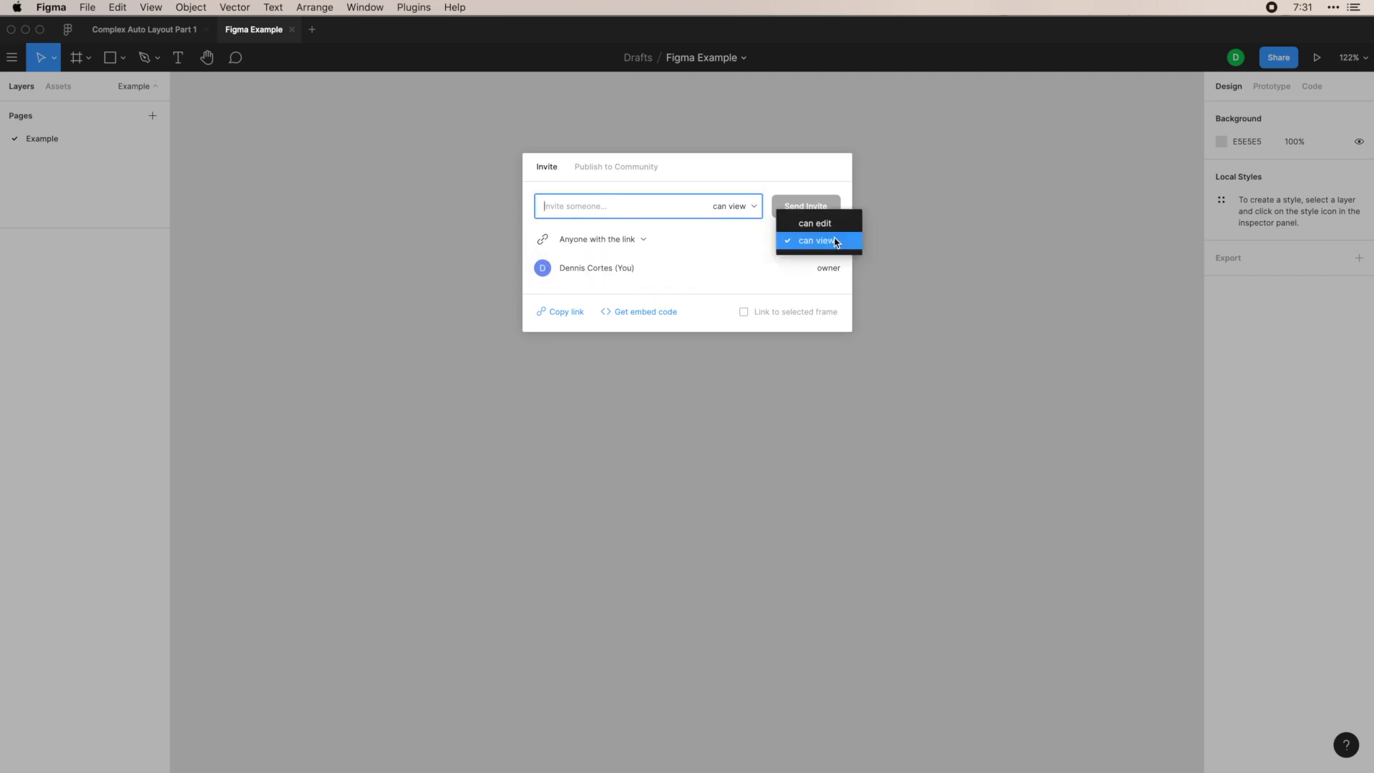
left_click(823, 240)
left_click(636, 239)
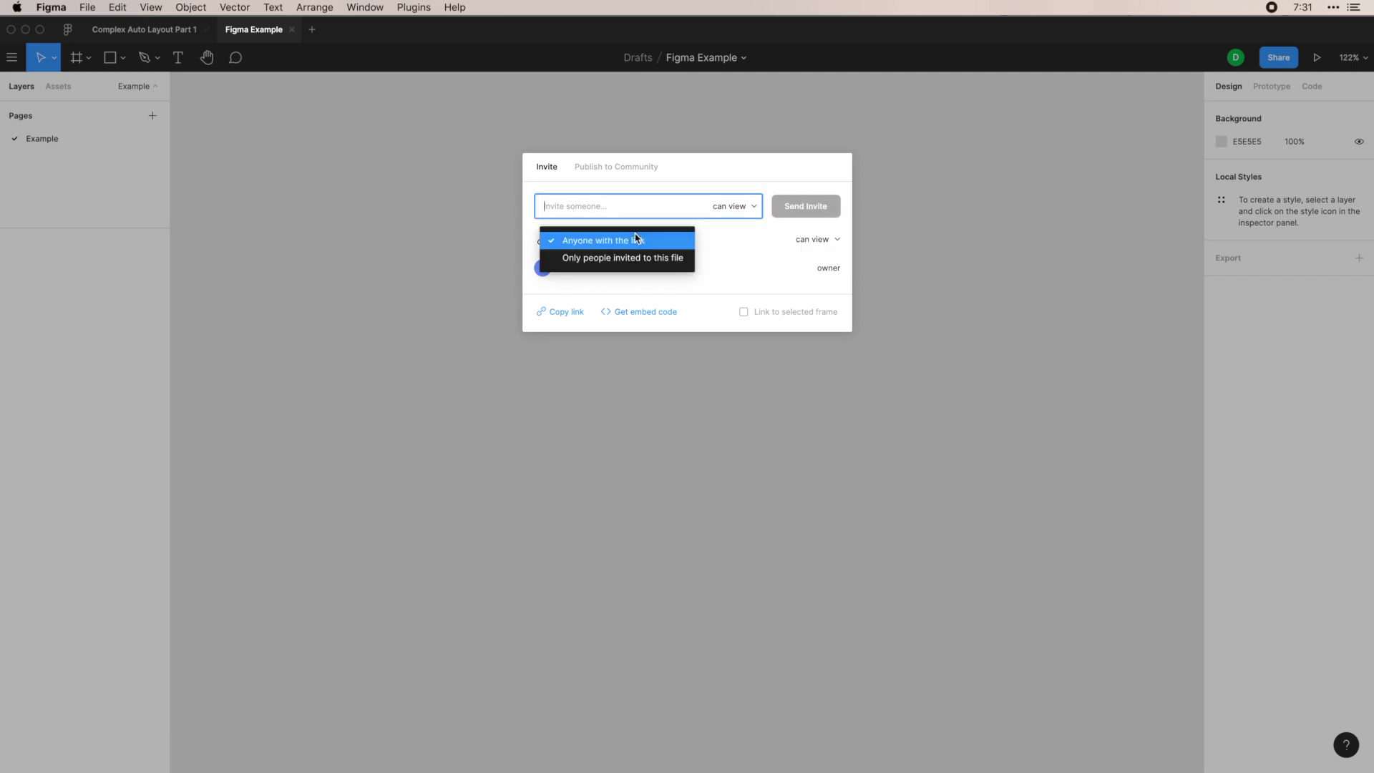
left_click(742, 240)
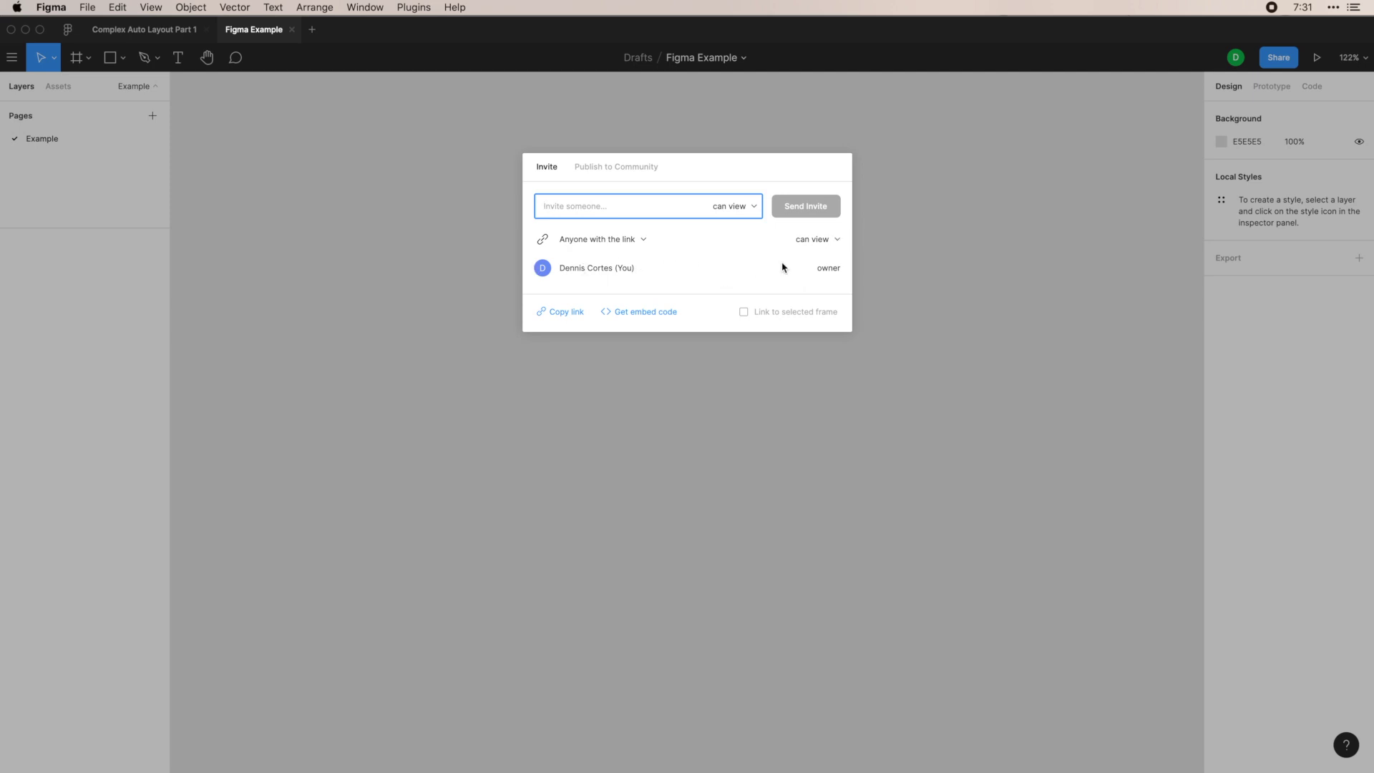
left_click(639, 269)
left_click(559, 264)
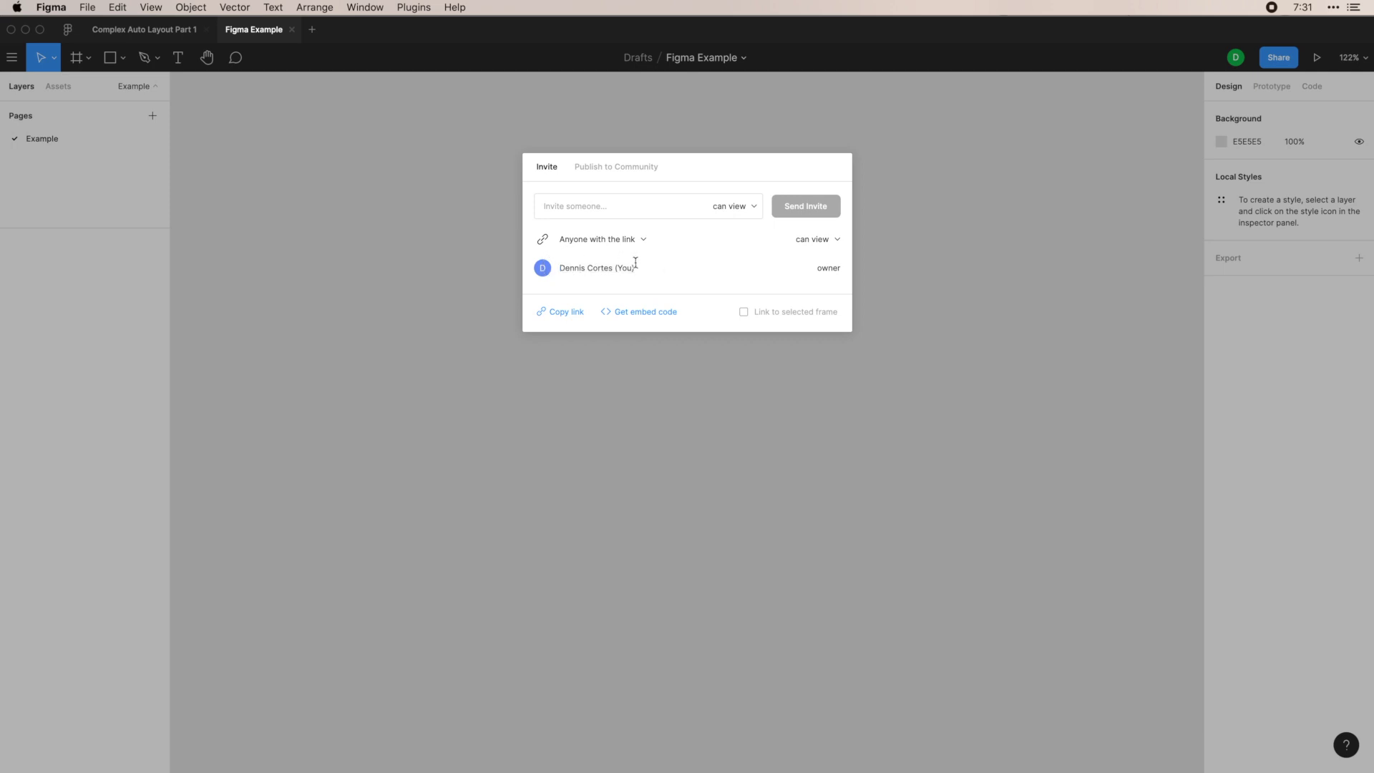
left_click(657, 264)
left_click(865, 138)
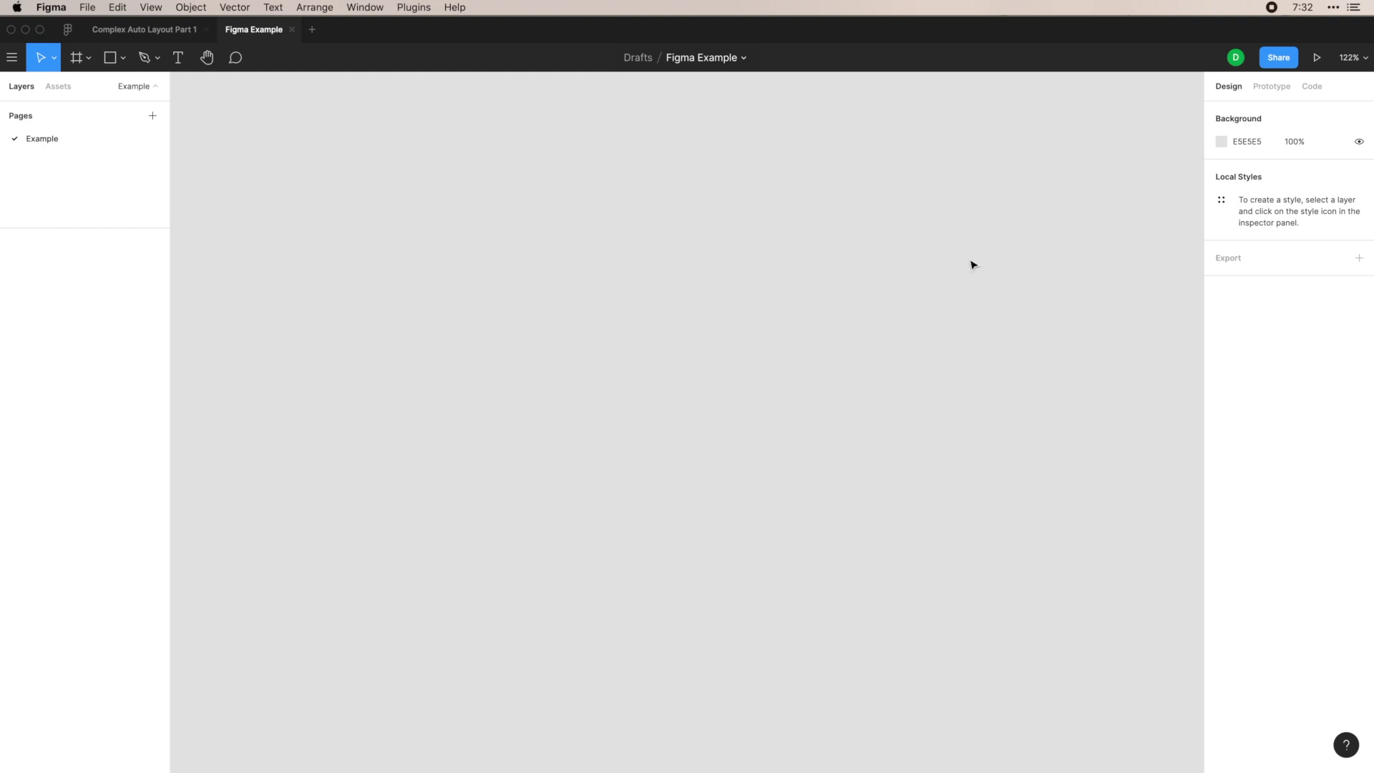
left_click(1350, 57)
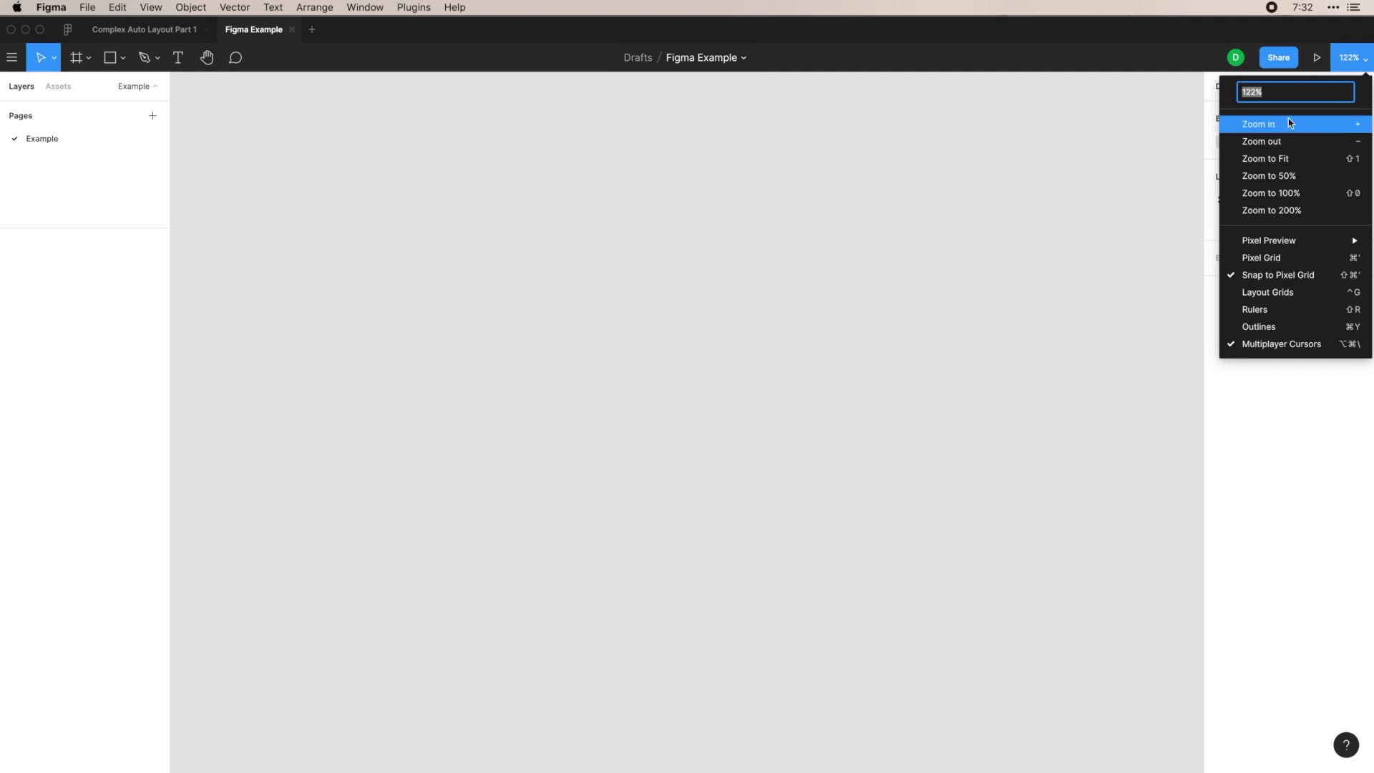
left_click(1103, 173)
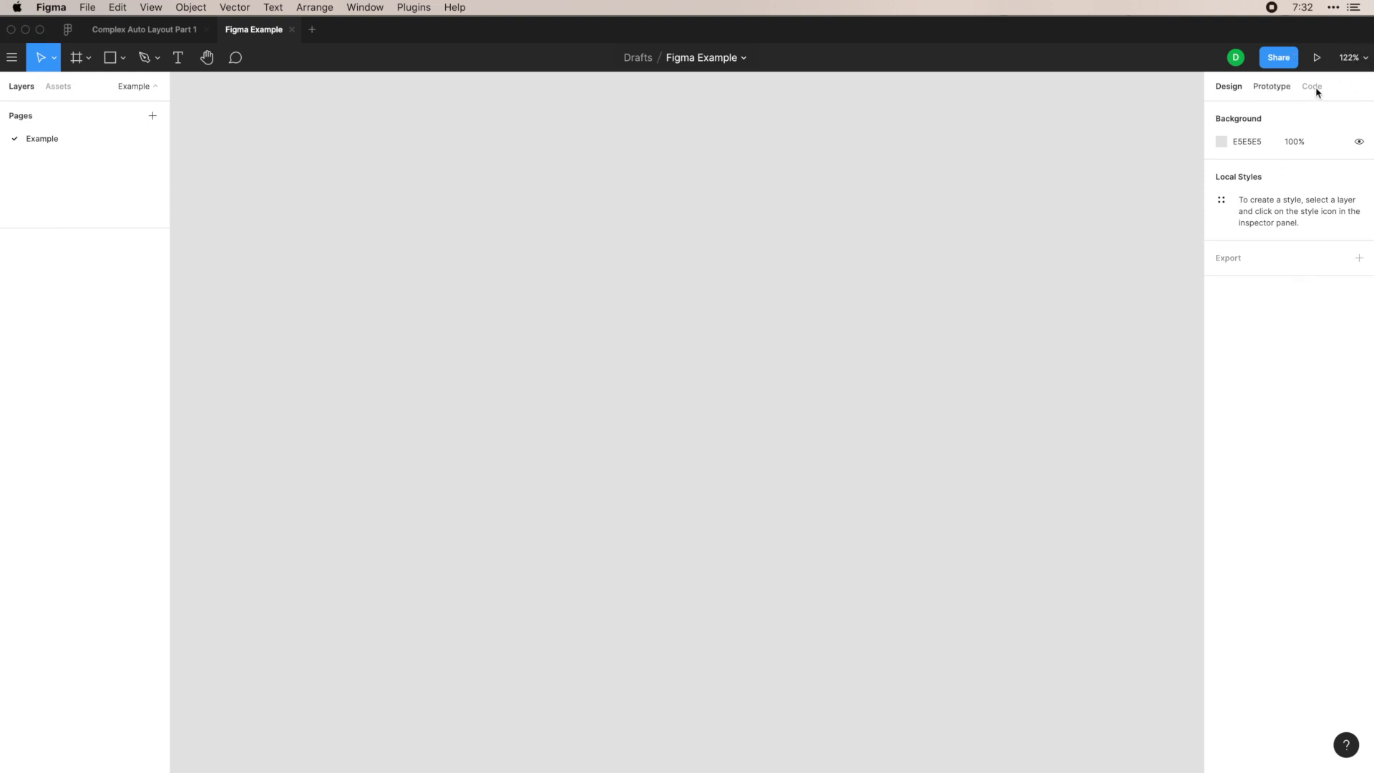
Step: Try darkening the page background, undo it, and toggle its visibility off and on
left_click(1241, 143)
left_click(1221, 142)
left_click_drag(1043, 215, 1021, 268)
key("super+z")
left_click(1358, 141)
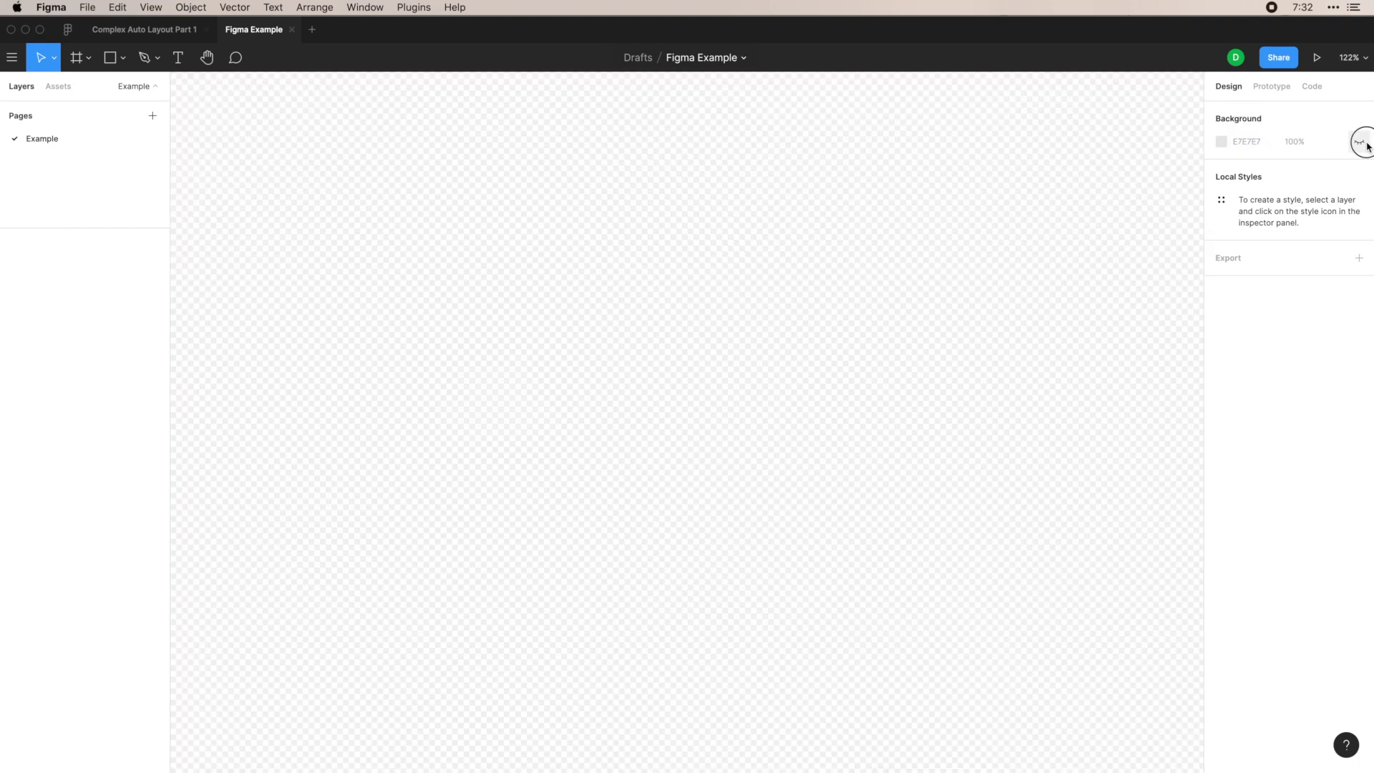
left_click(1358, 141)
Step: View the Prototype tab and the page's CSS in the Code tab, then return to Design
left_click(1273, 87)
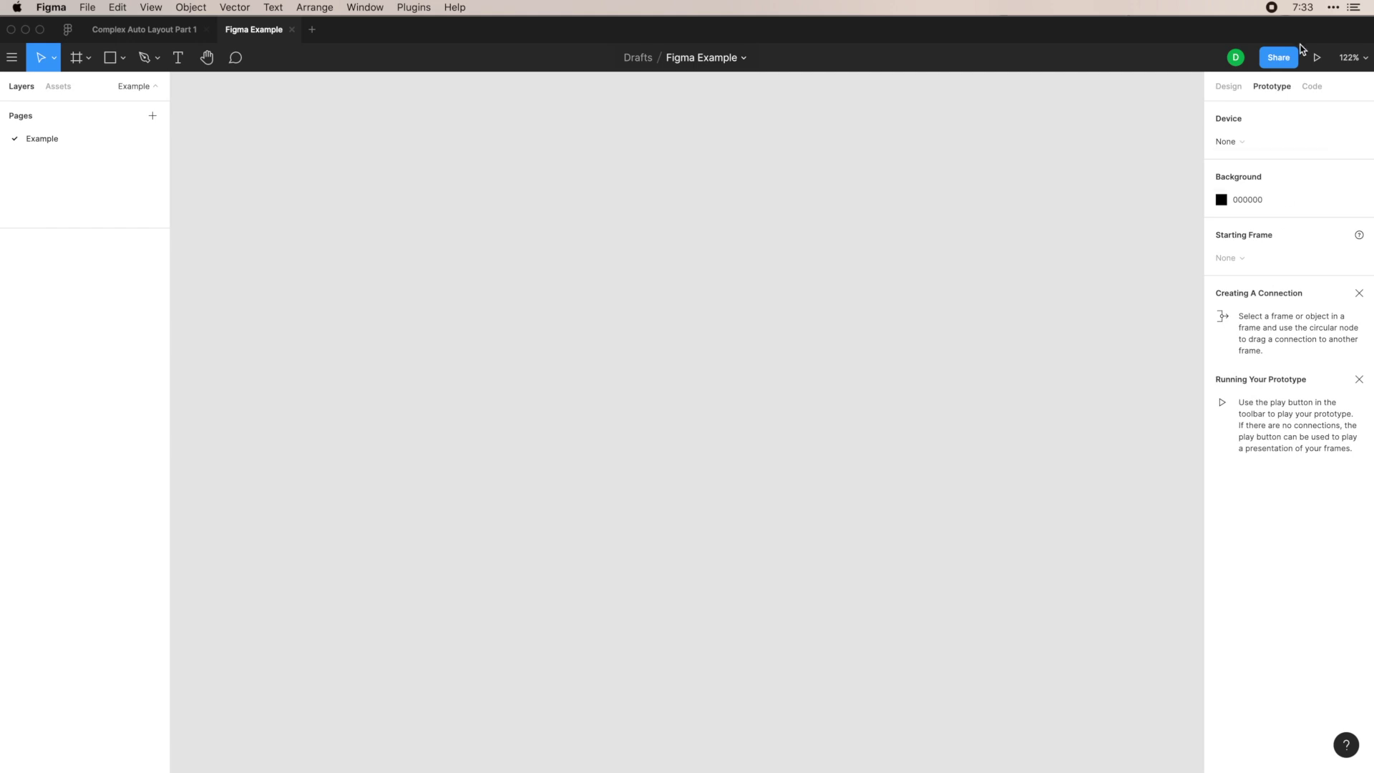
left_click(1312, 87)
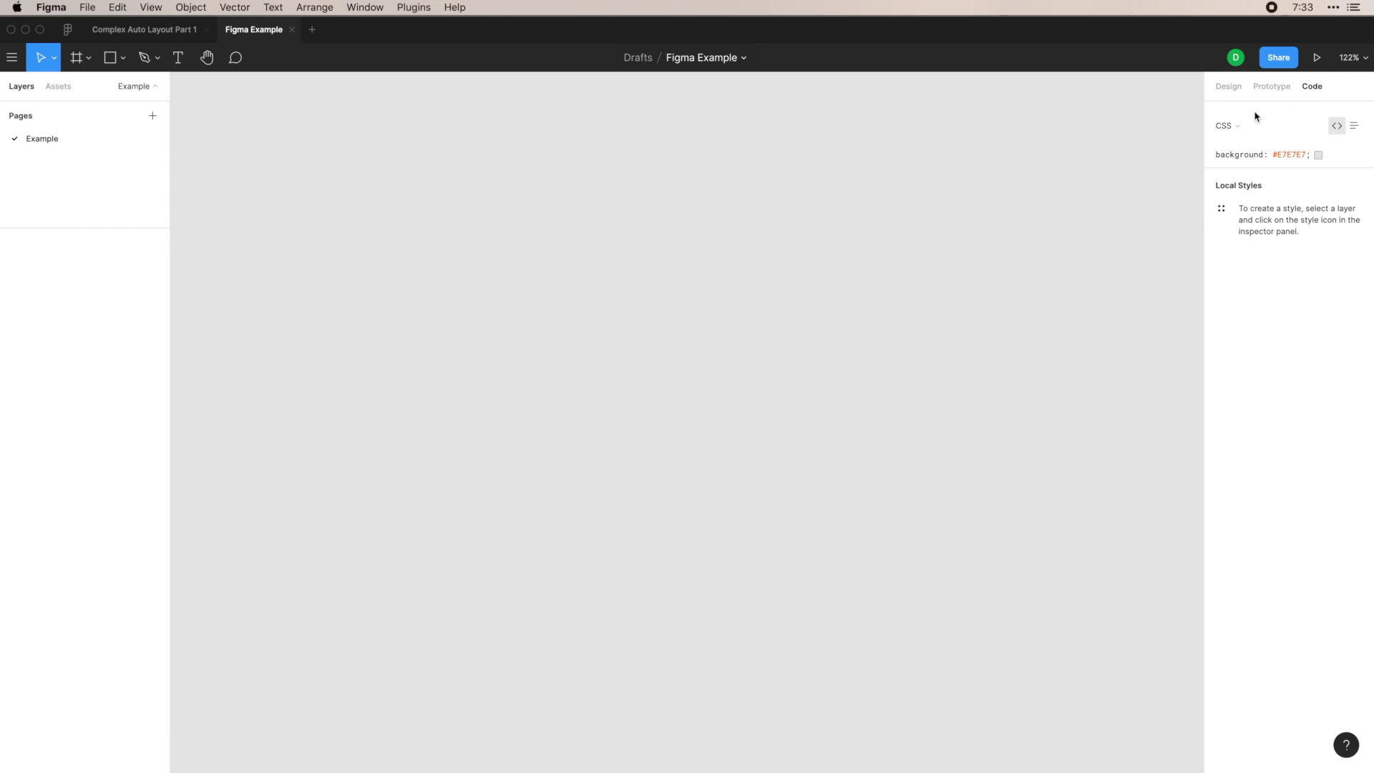
left_click(1237, 131)
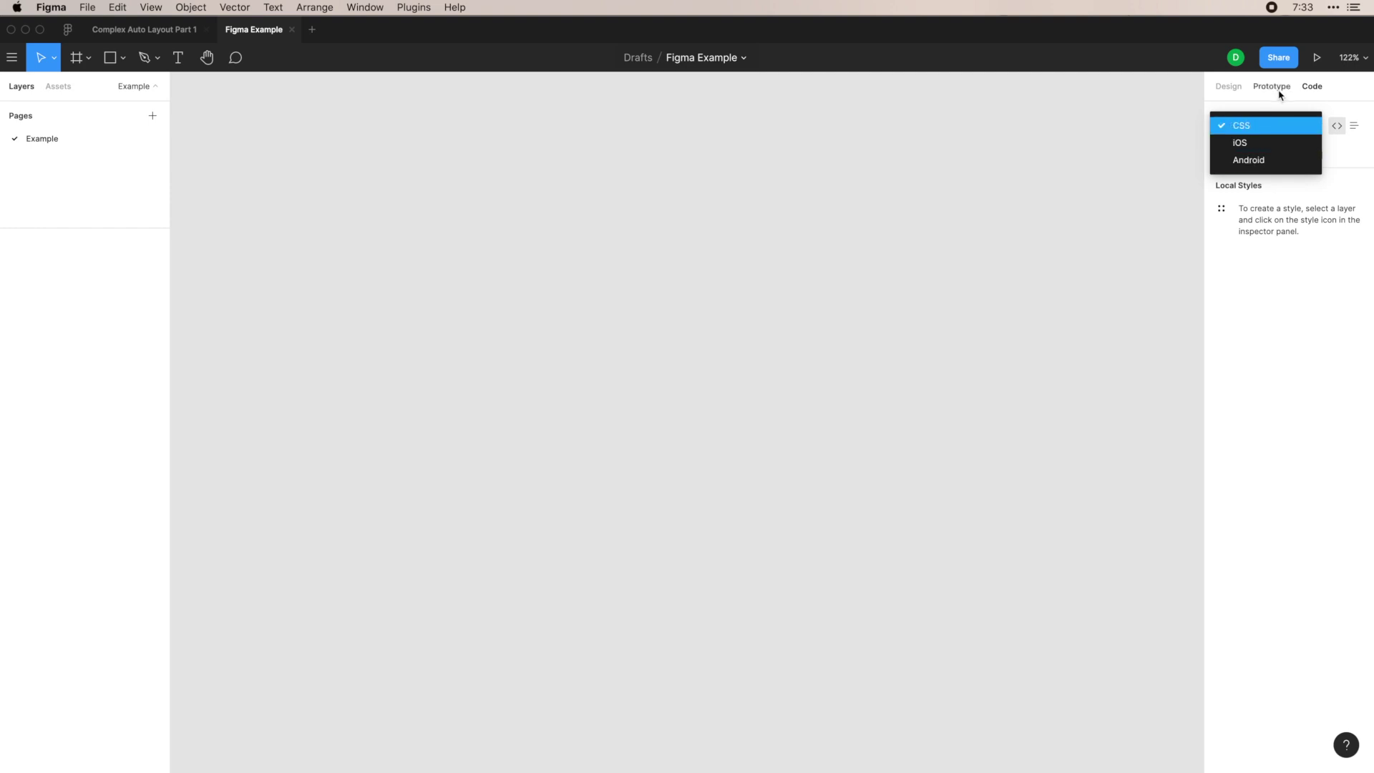
left_click(1271, 106)
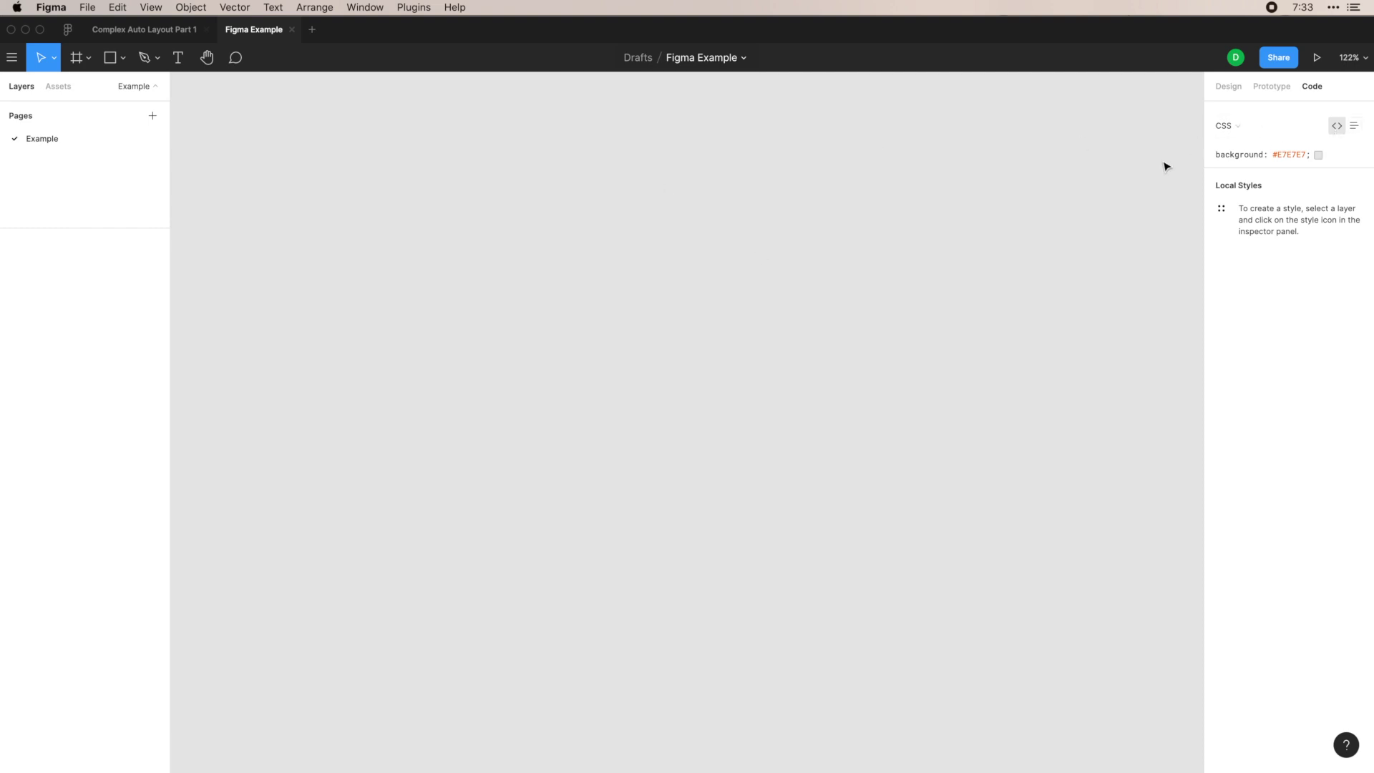
key("alt+8")
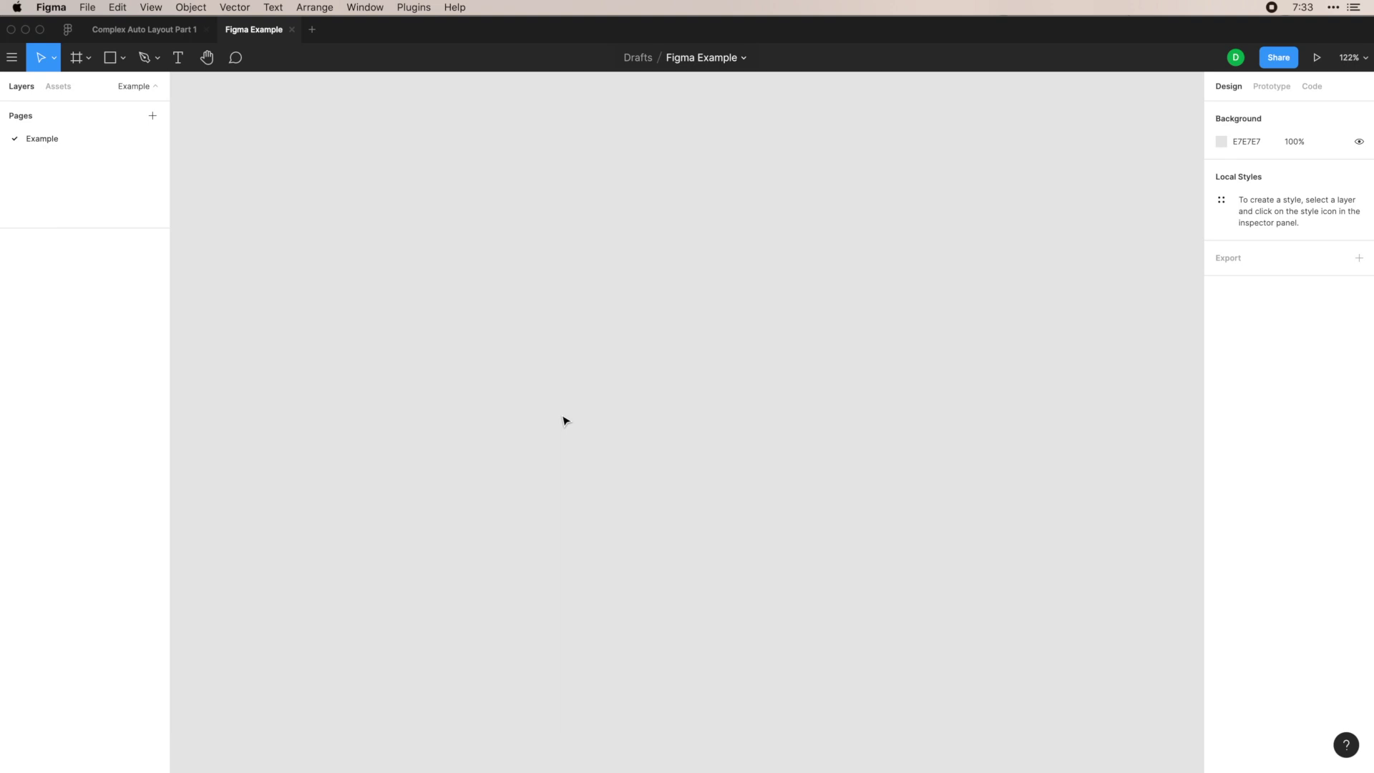
Step: Add a 375 × 812 iPhone 11 Pro / X frame from the Phone presets, leaving its size unchanged
left_click(96, 61)
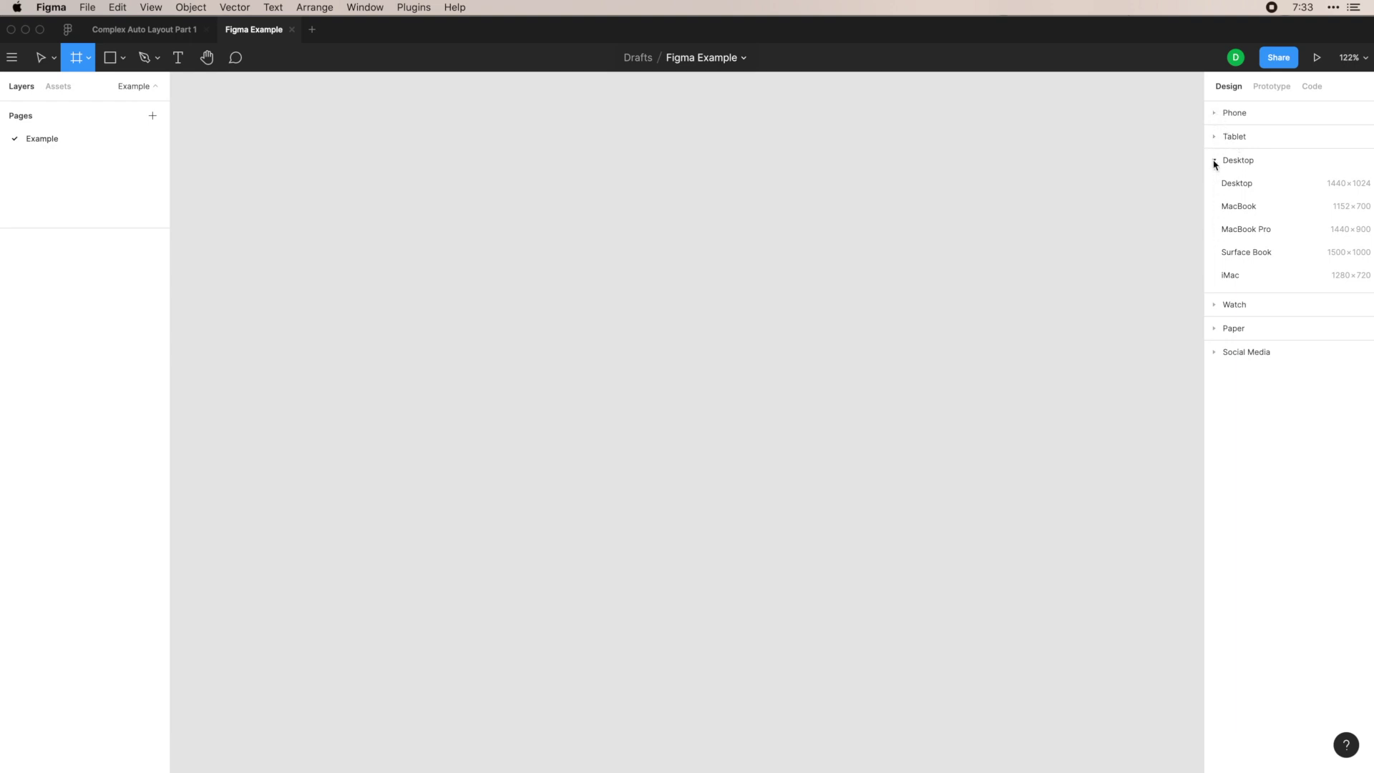
left_click(1213, 113)
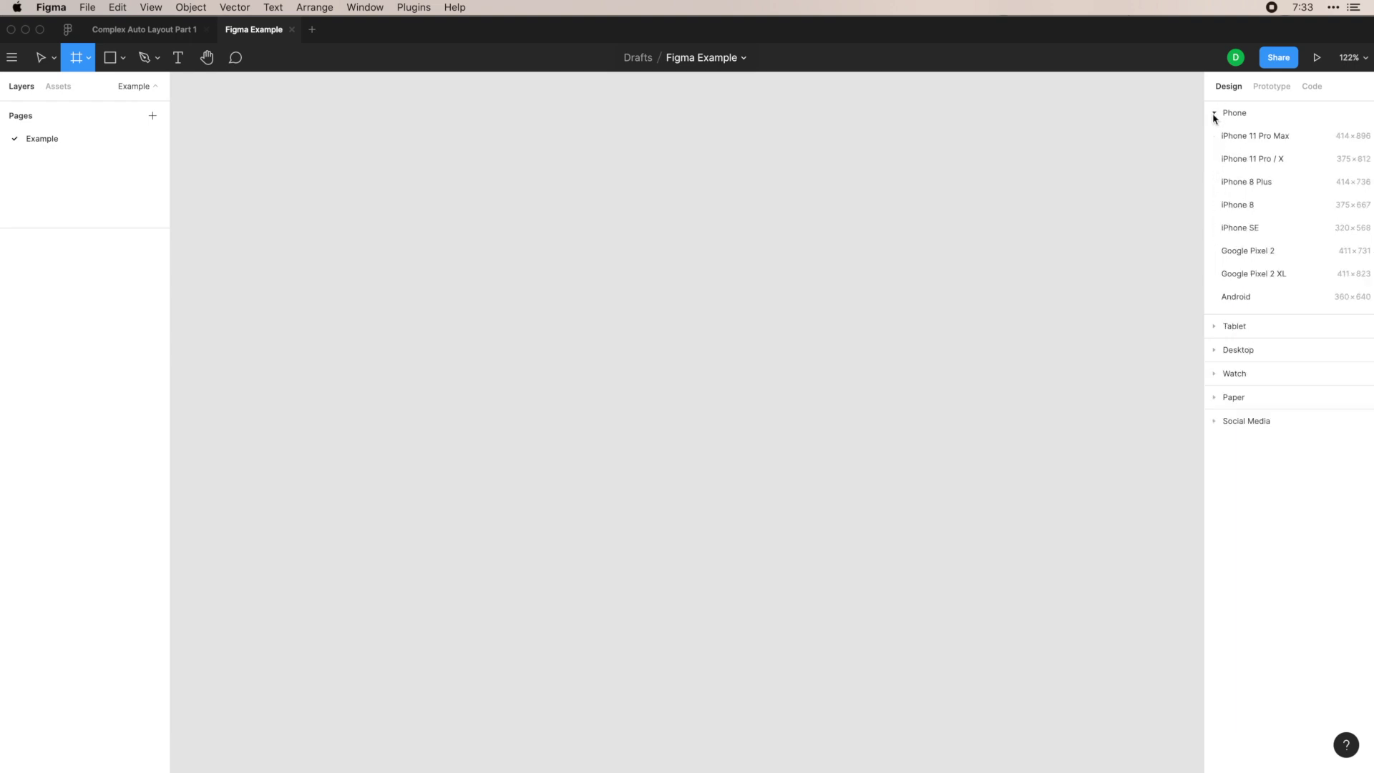
left_click(1255, 159)
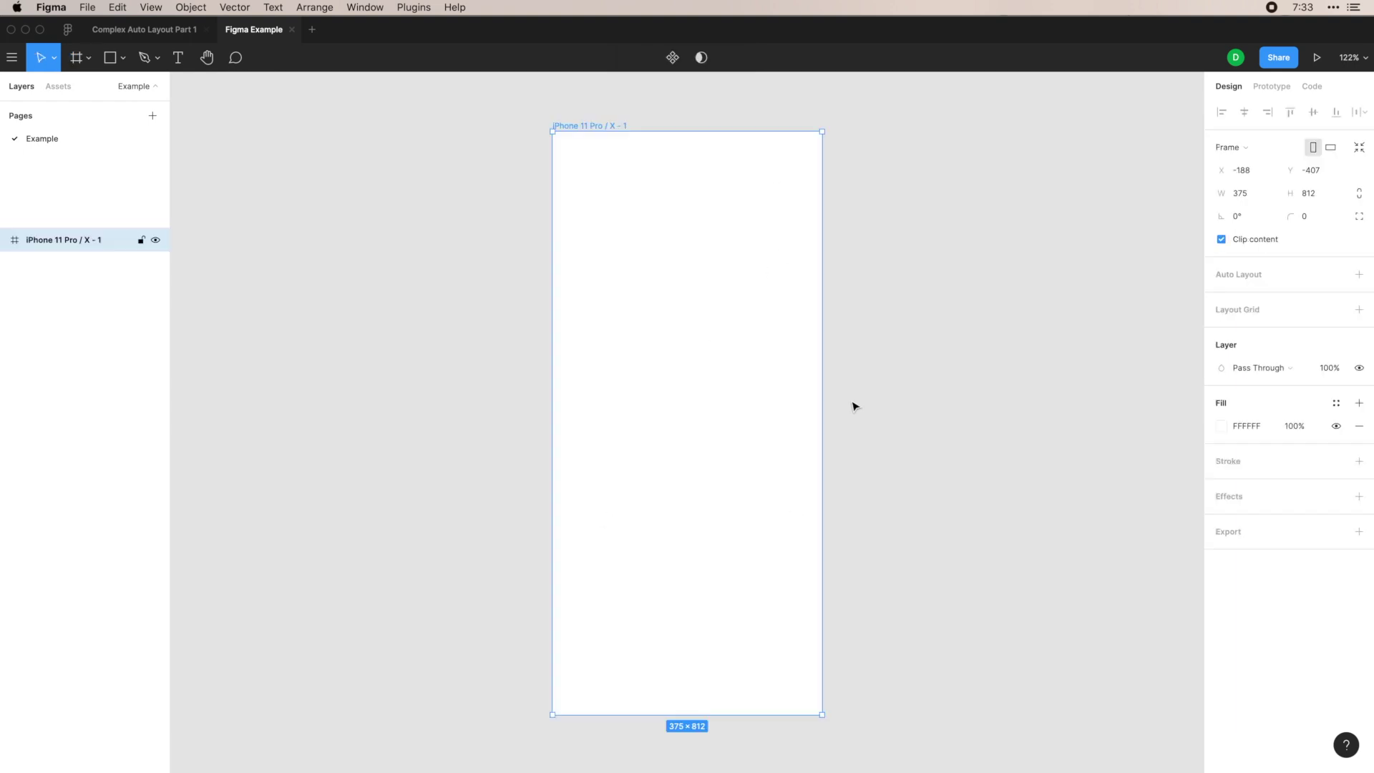
left_click(882, 316)
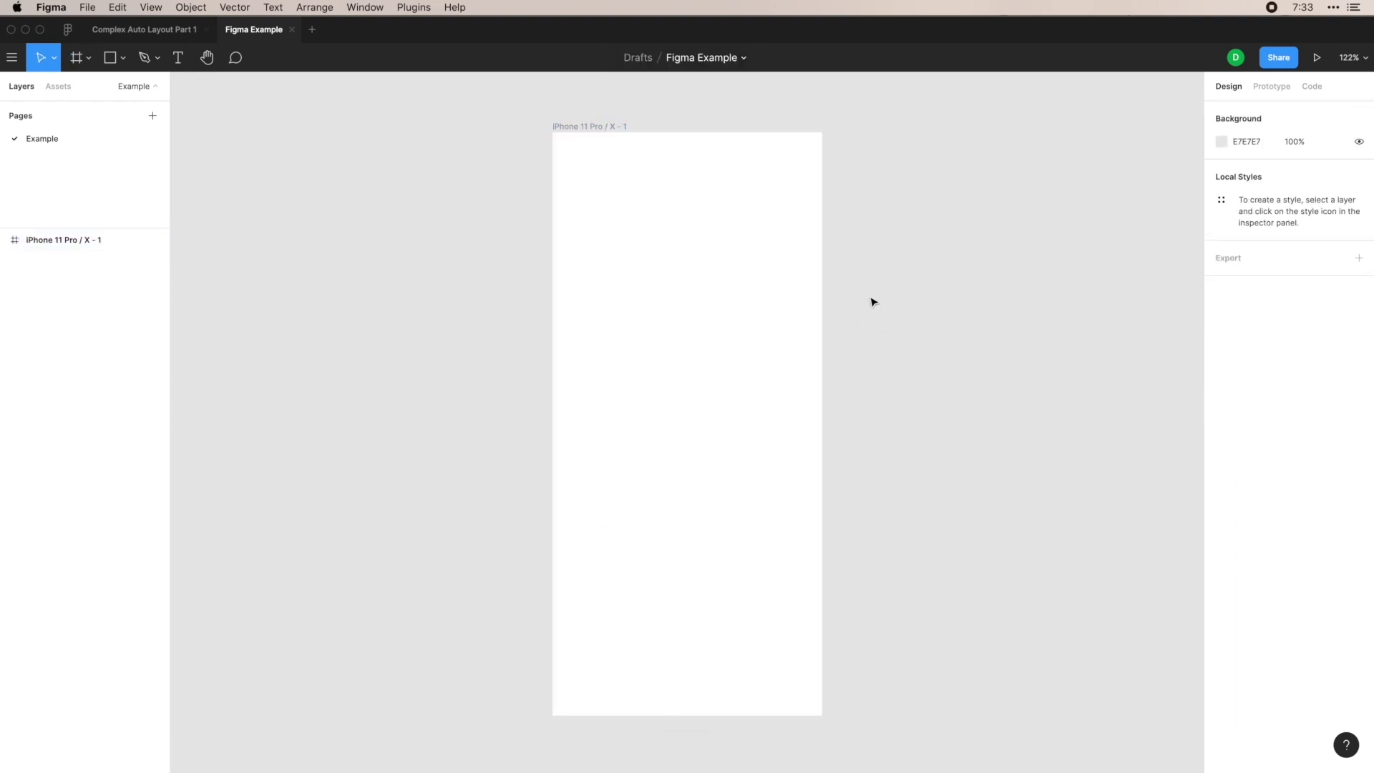
scroll(872, 302, "up", 1)
left_click(573, 134)
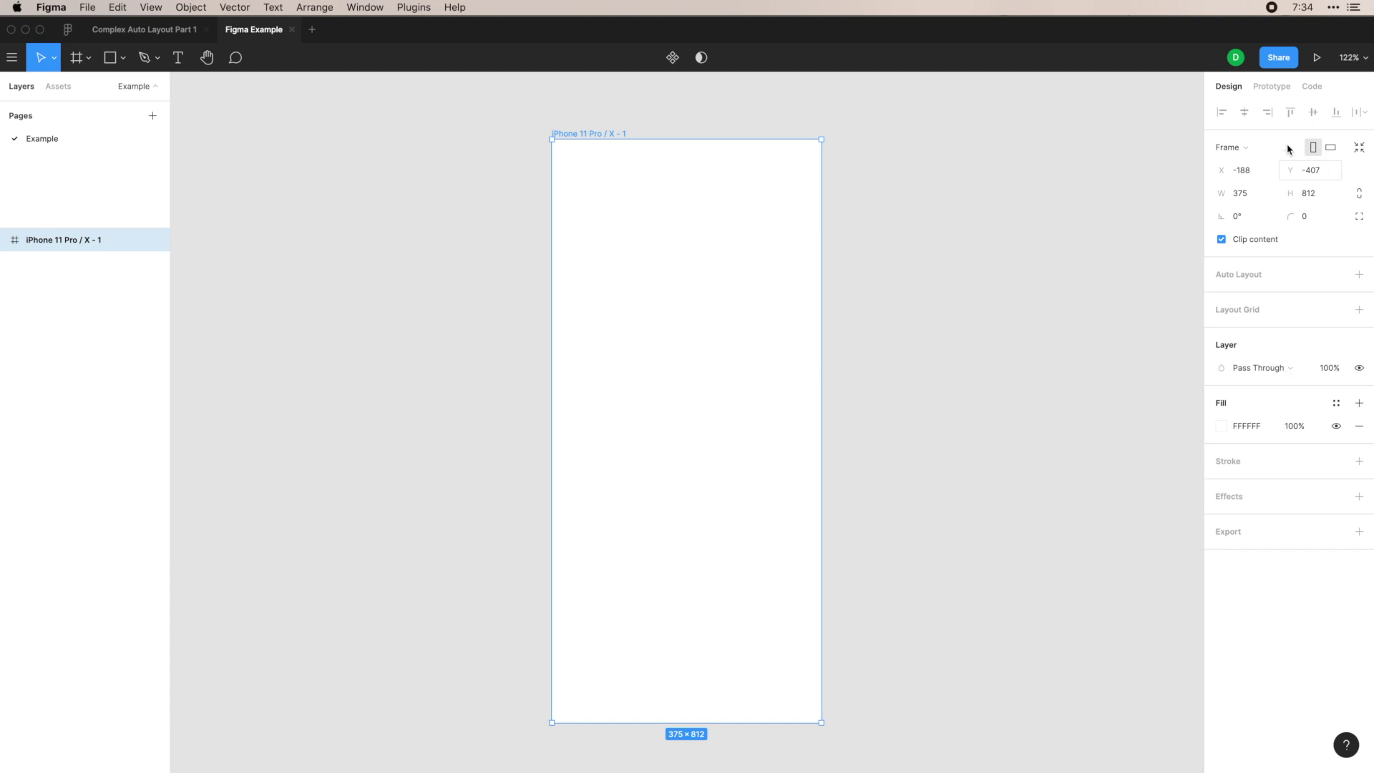
left_click(1247, 149)
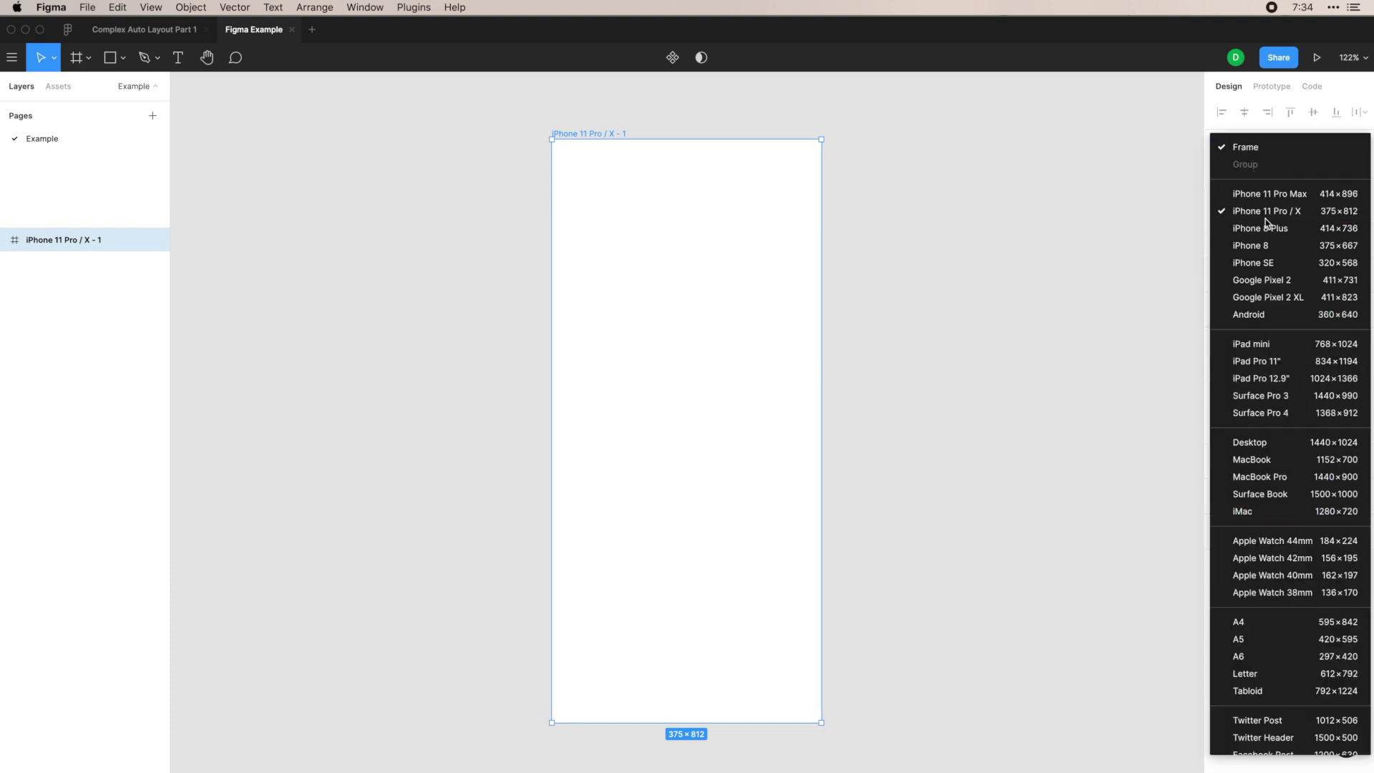
left_click(1151, 120)
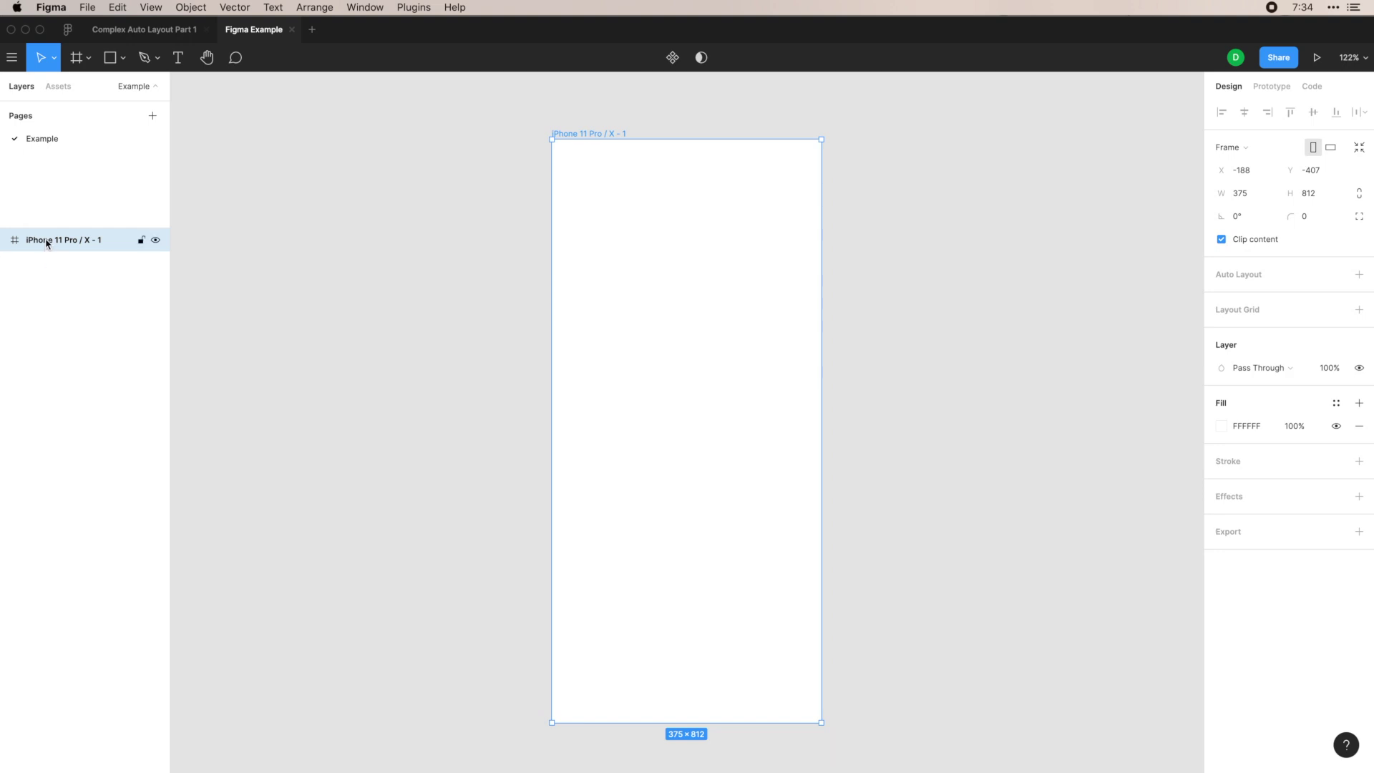
Step: Draw a 130 × 129 rectangle, move it toward the frame's centre, and tick 'Fix position when scrolling'
left_click(111, 58)
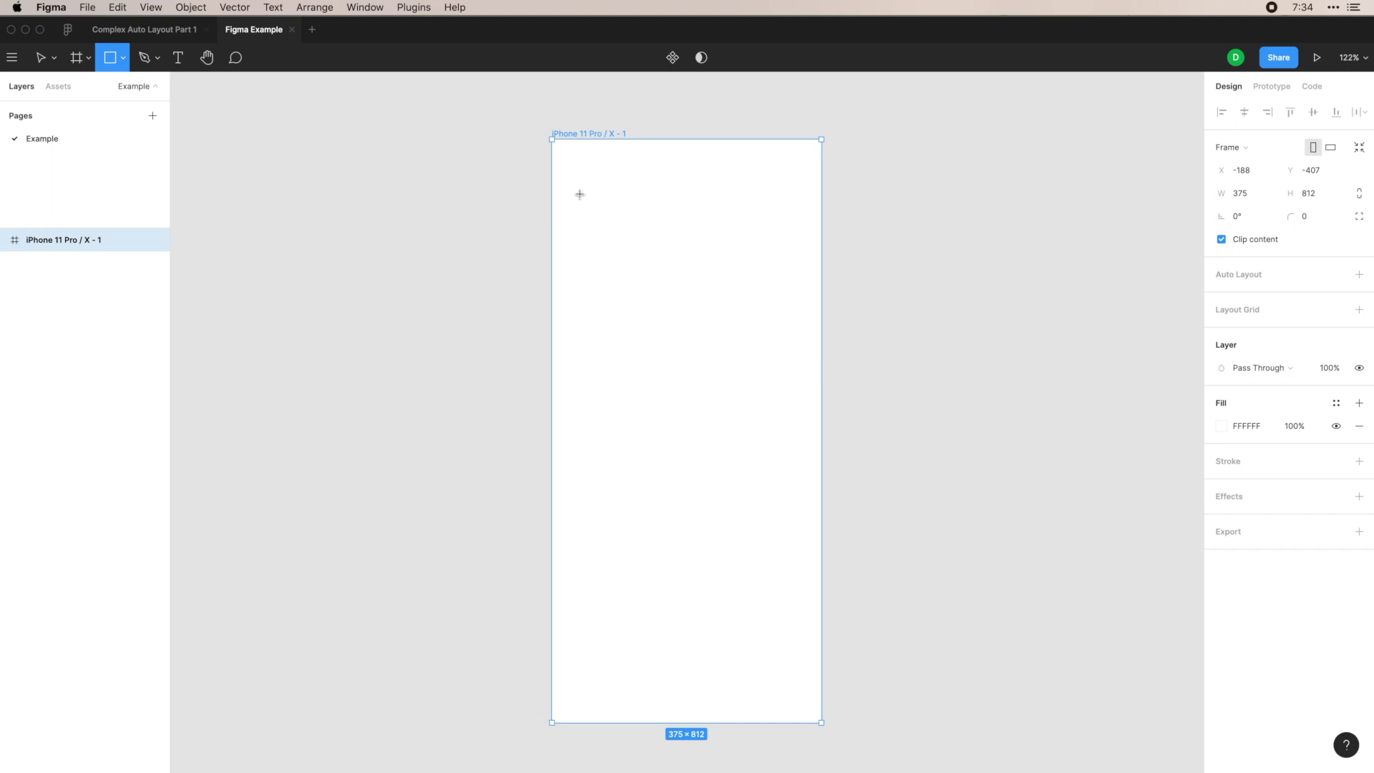
left_click_drag(605, 314, 698, 406)
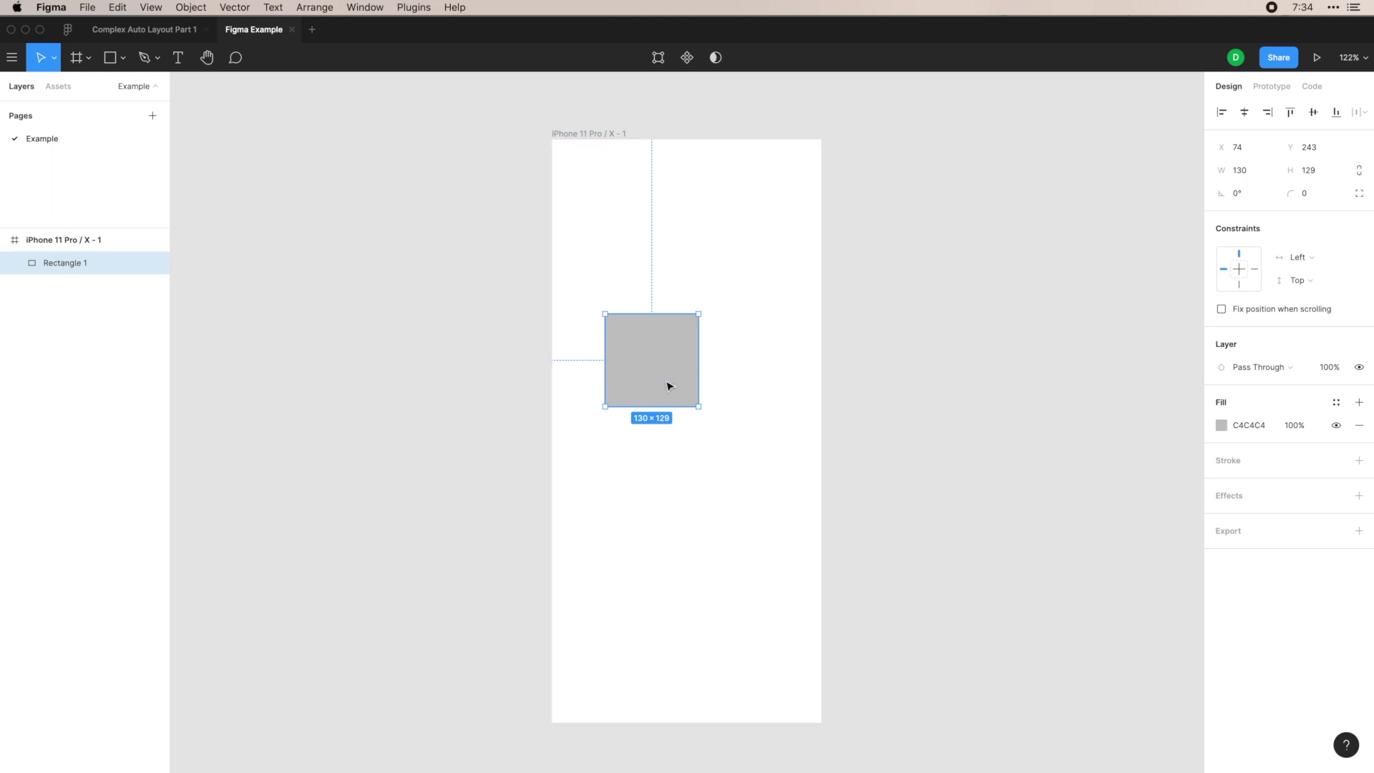
left_click_drag(668, 387, 695, 447)
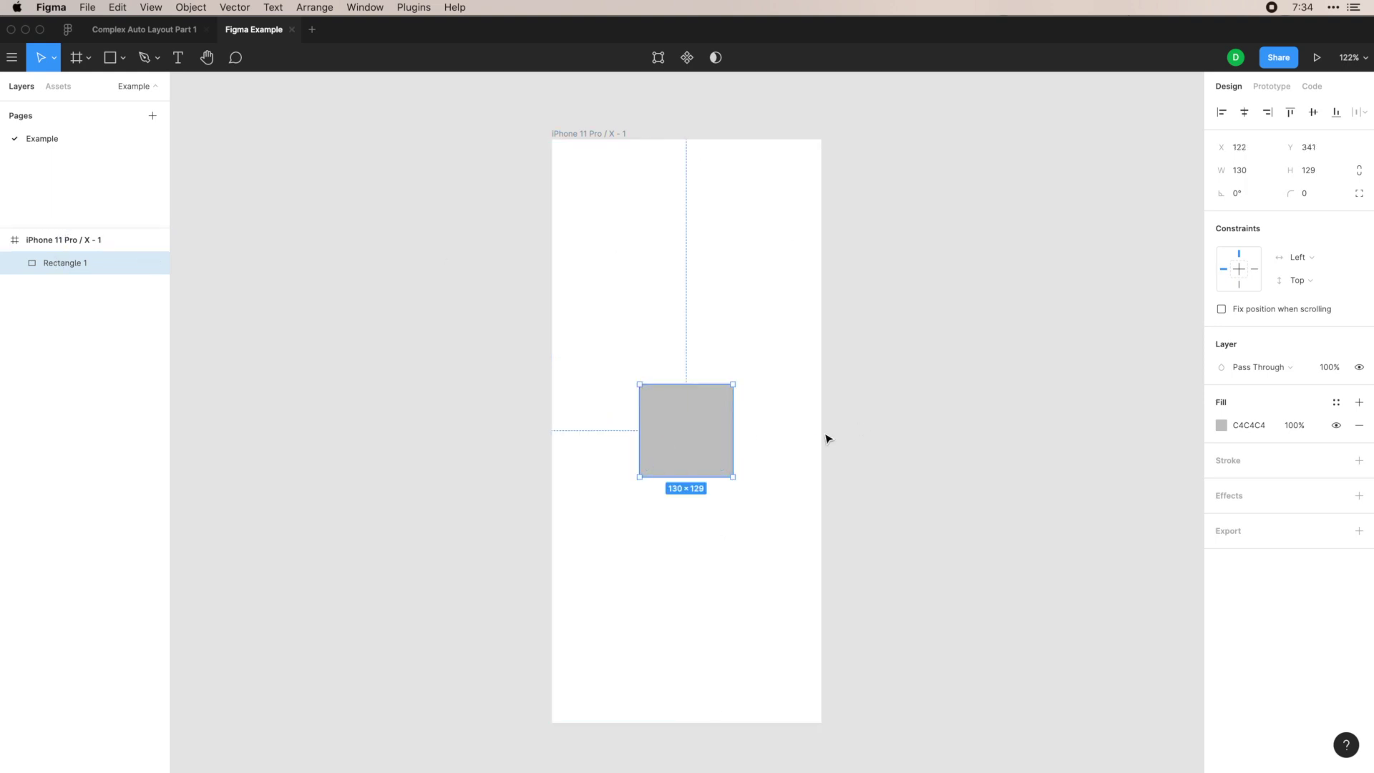
left_click(890, 238)
left_click(691, 452)
left_click(1221, 310)
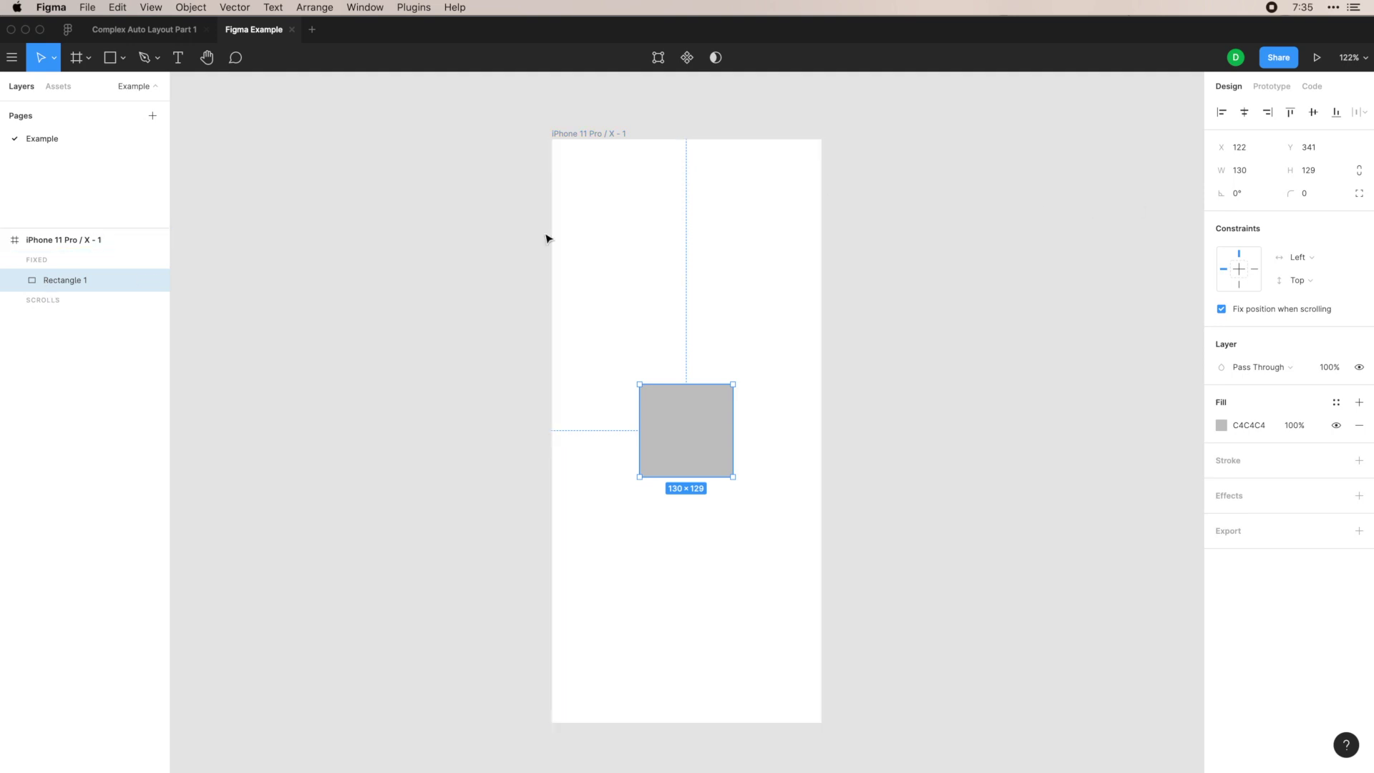
left_click(63, 241)
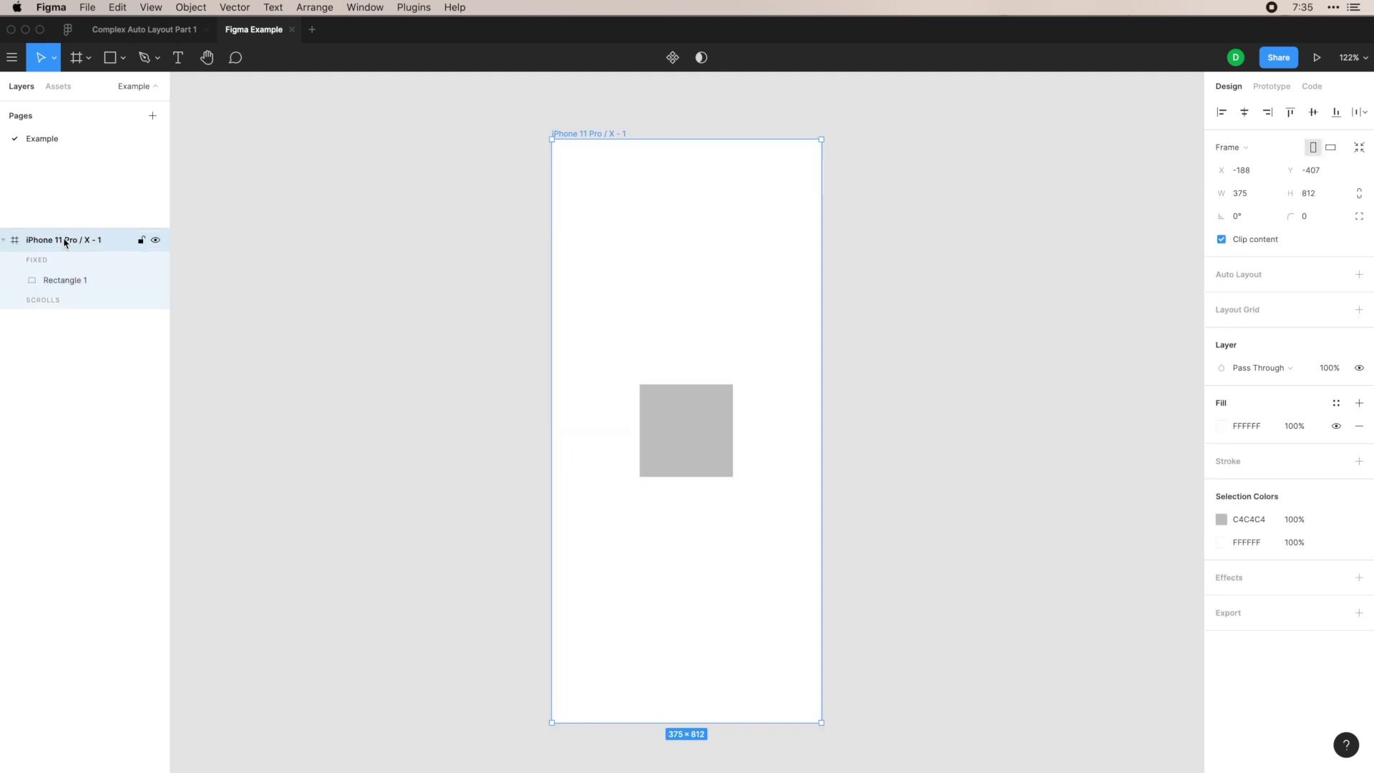
Step: Rename the frame layer to 'iPhone' and the rectangle layer to 'Button'
double_click(63, 241)
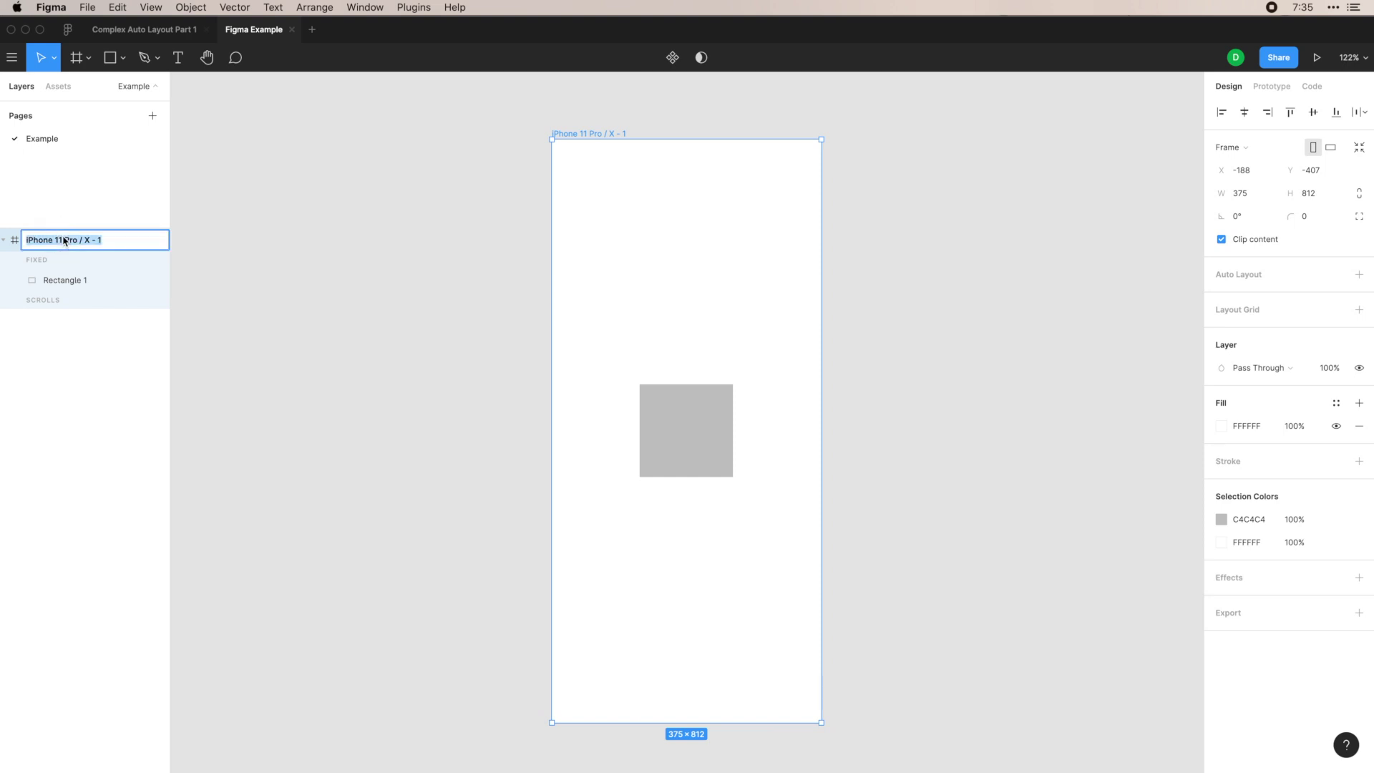
type("z")
type("Phone")
left_click(64, 281)
double_click(63, 280)
type("Button")
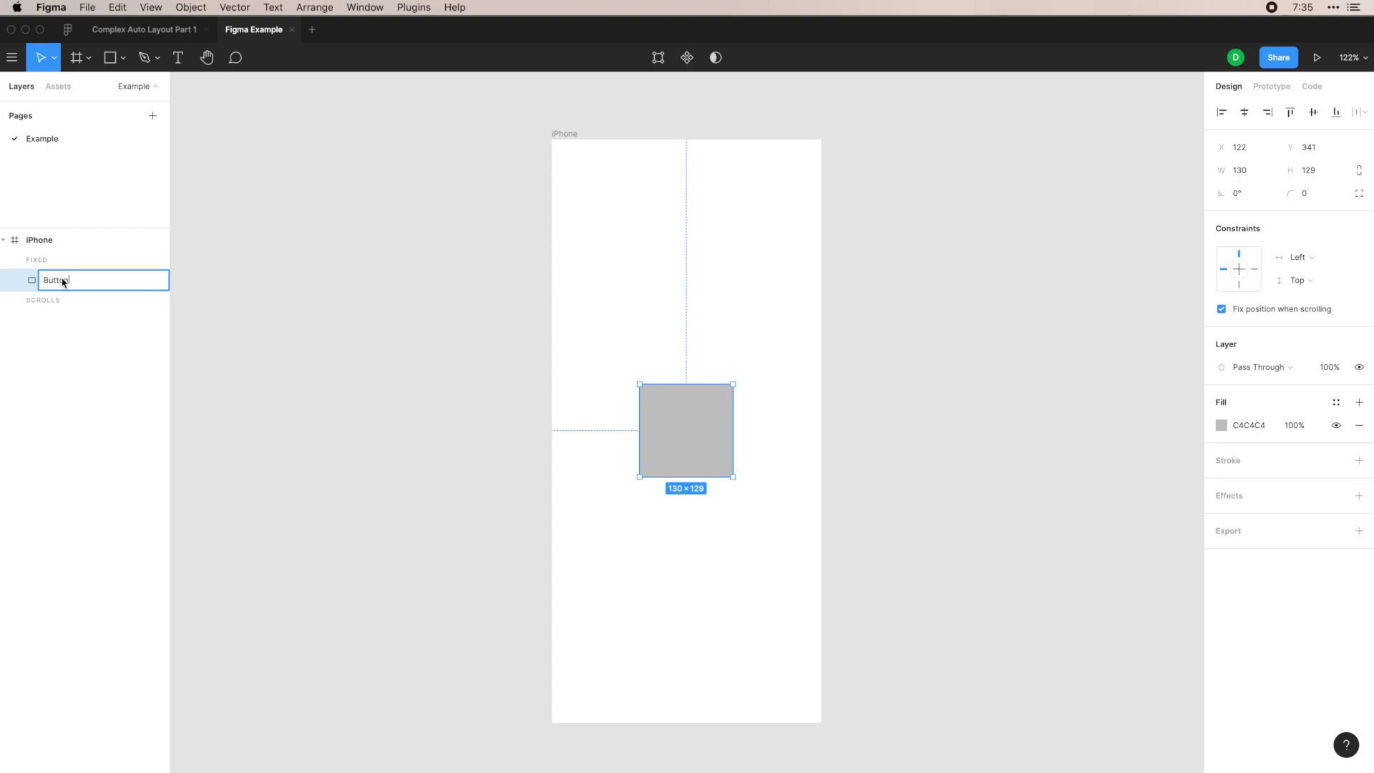
key("Return")
Step: Resize the Button rectangle to height 56, keeping the Pass Through blend mode
left_click_drag(678, 383, 677, 431)
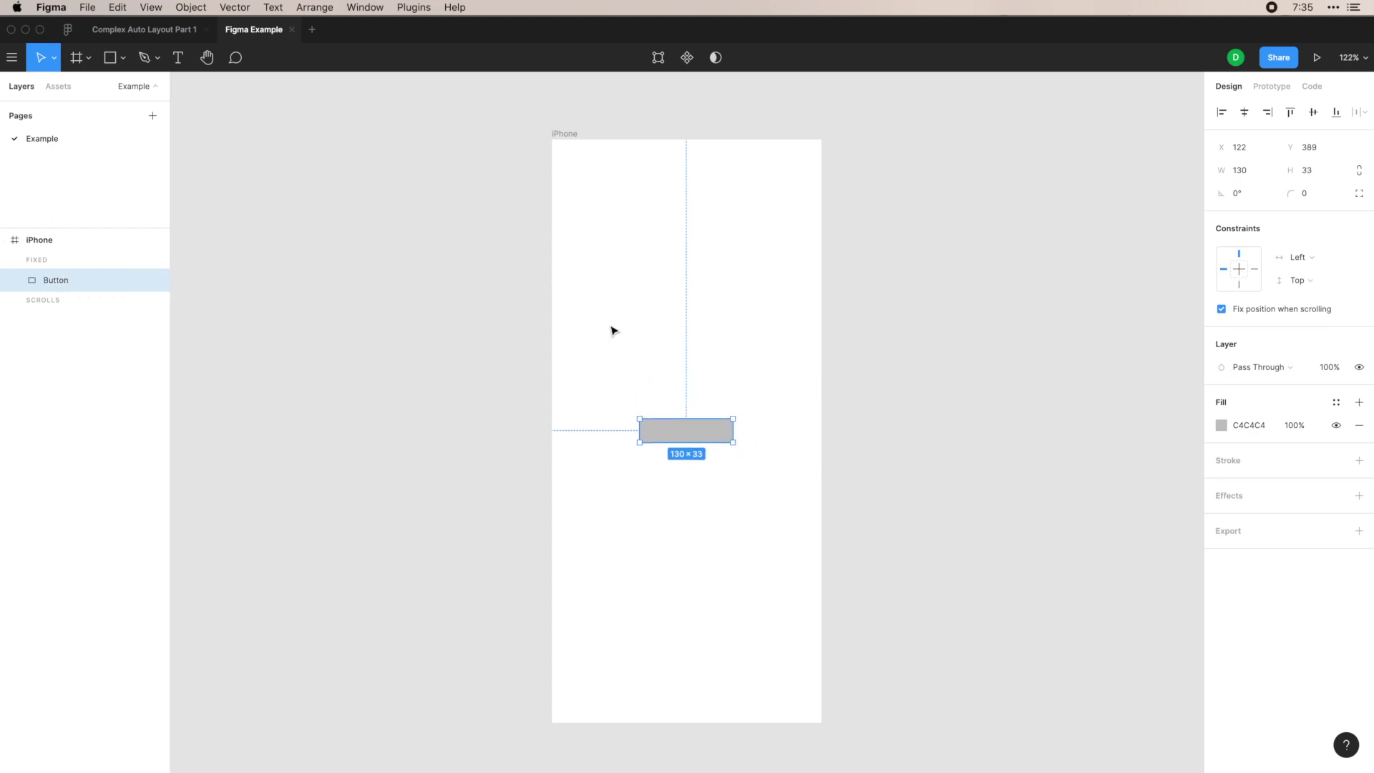
left_click(1250, 170)
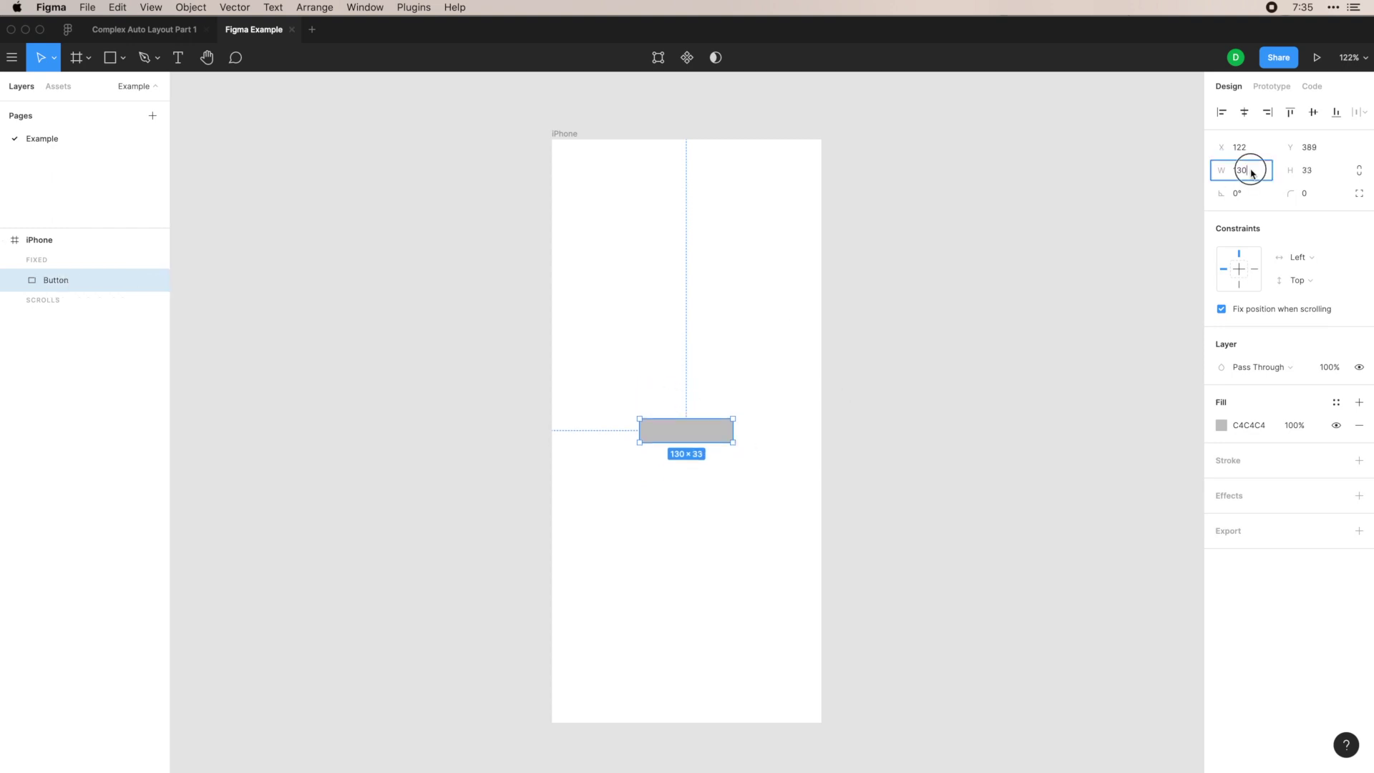
left_click(1324, 172)
type("56")
key("Return")
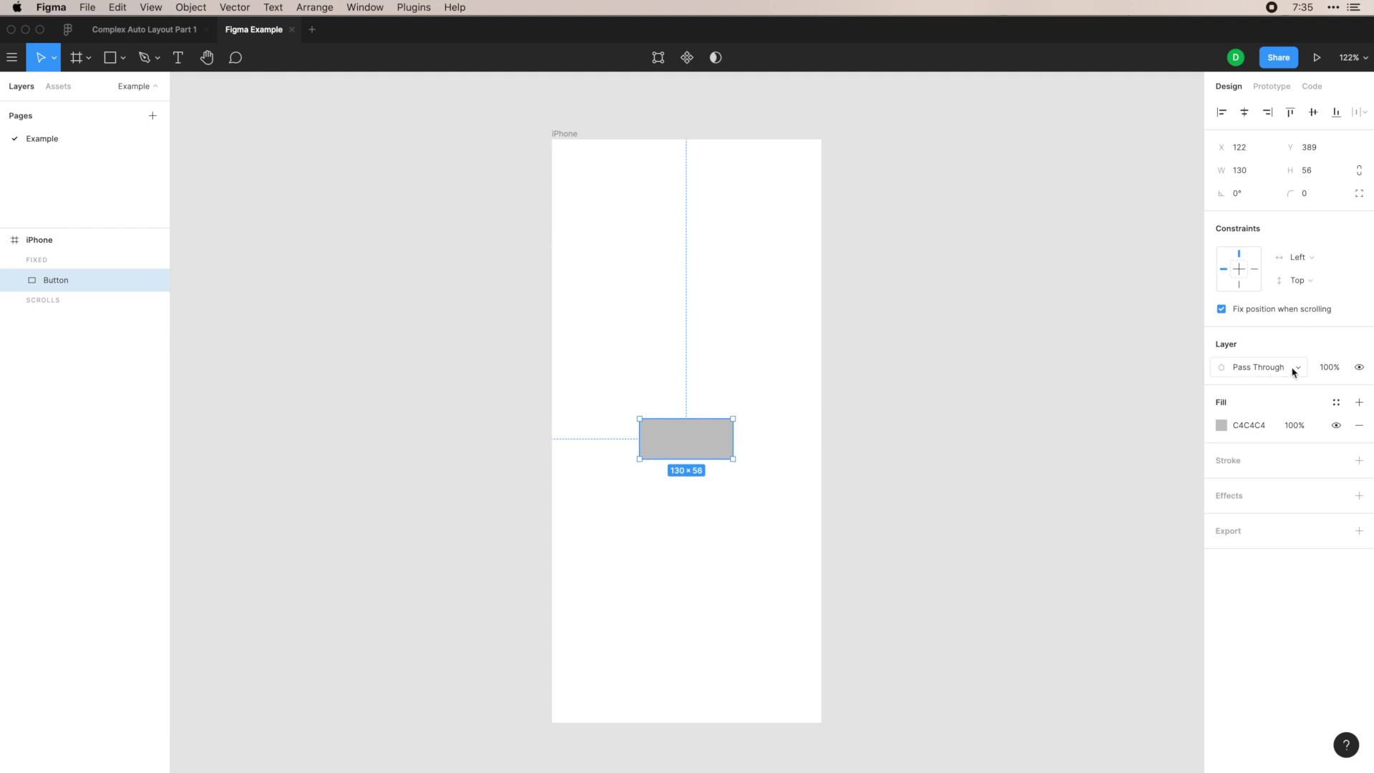
left_click(1294, 369)
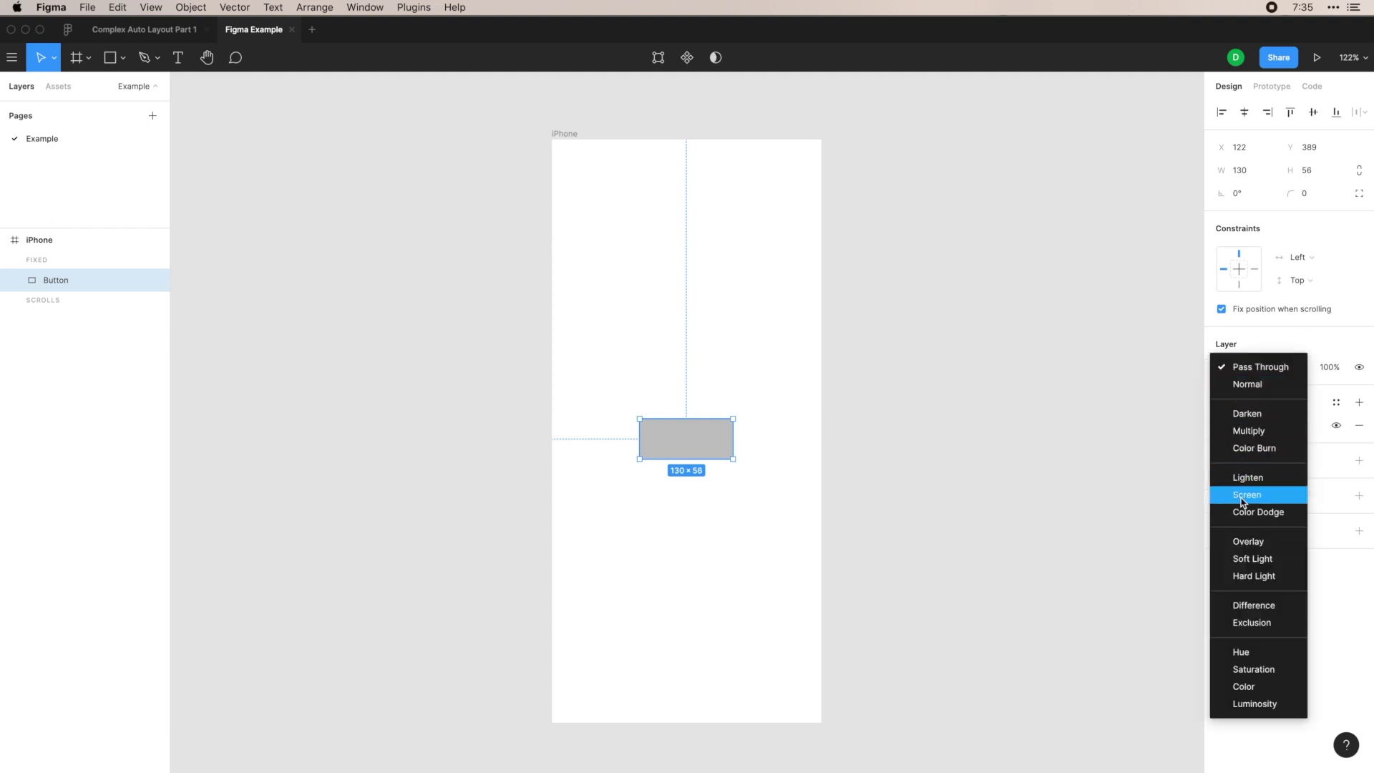
left_click(1272, 346)
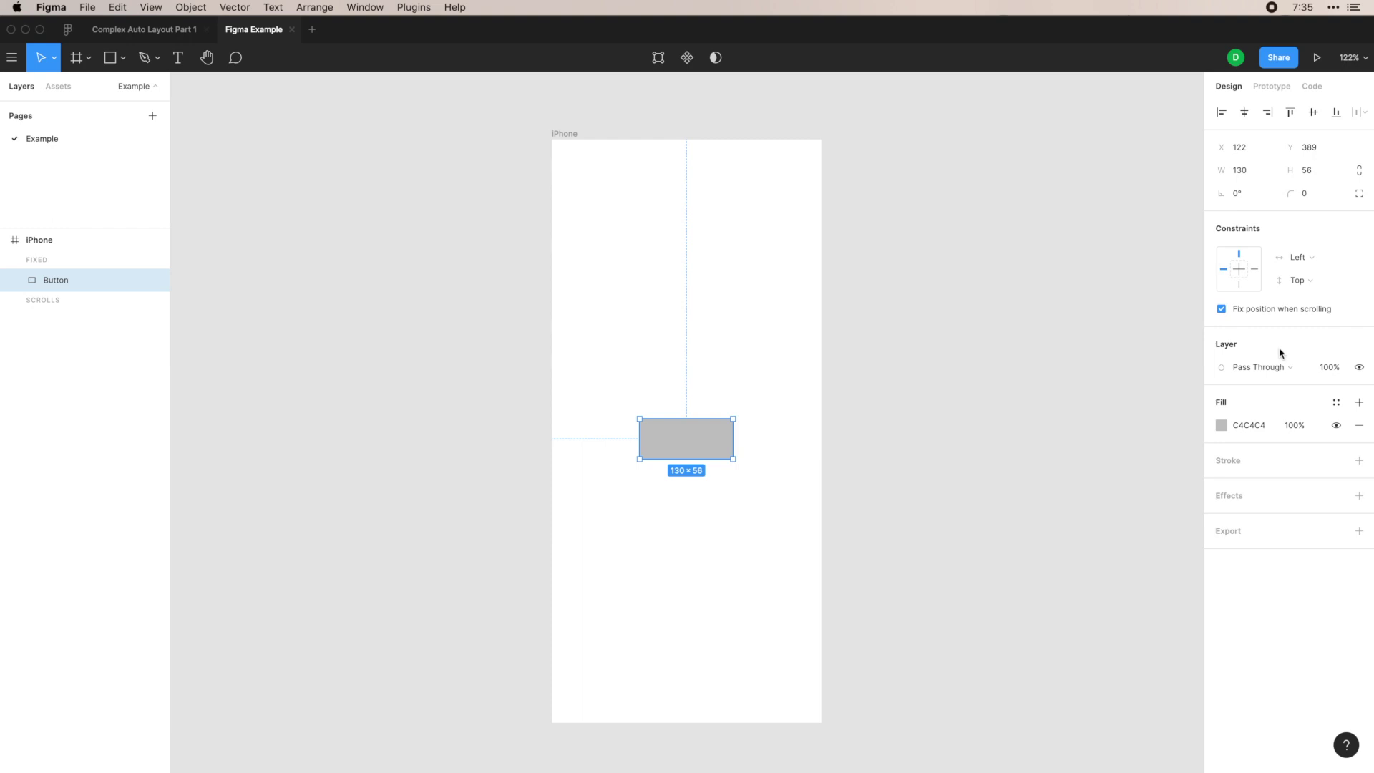
Step: Apply the red colour style to the Button fill, then detach the fill from the style
left_click(1335, 403)
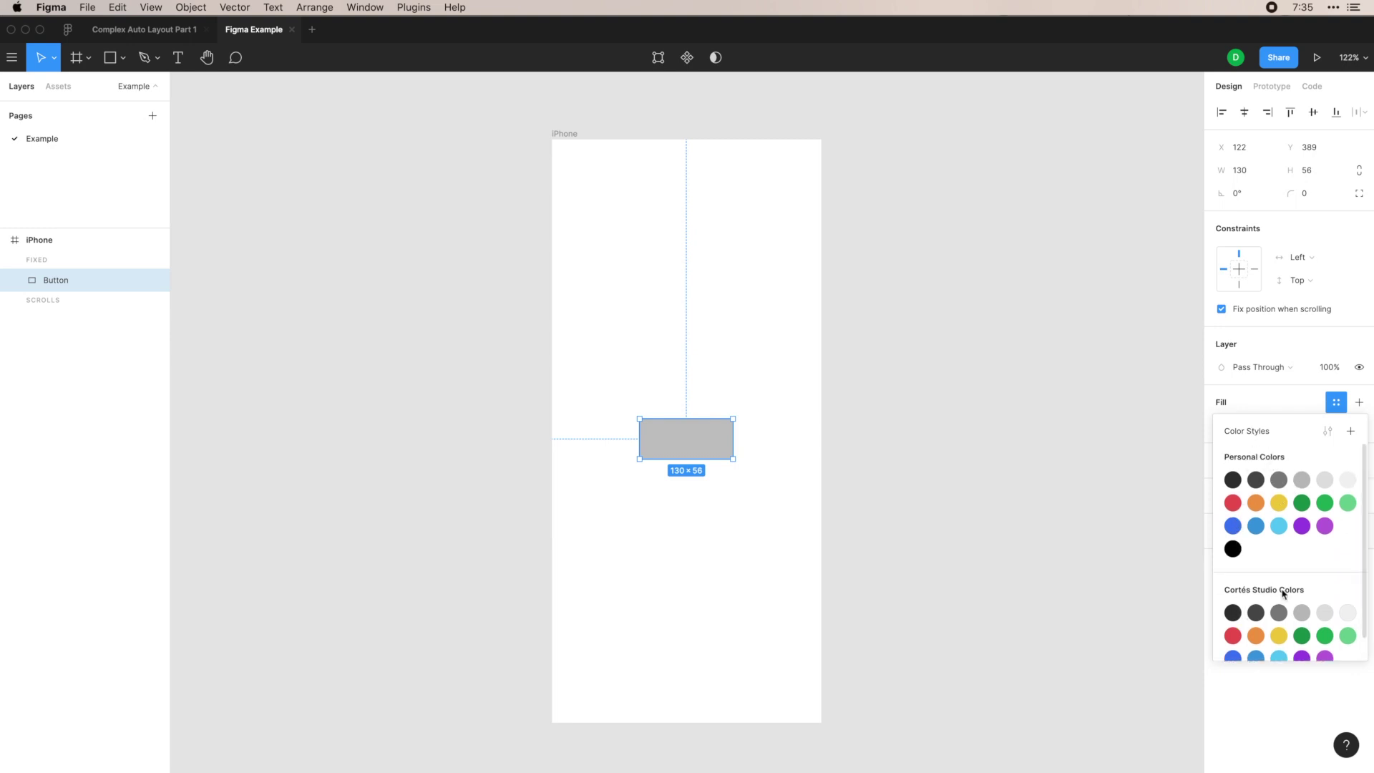
left_click(1232, 502)
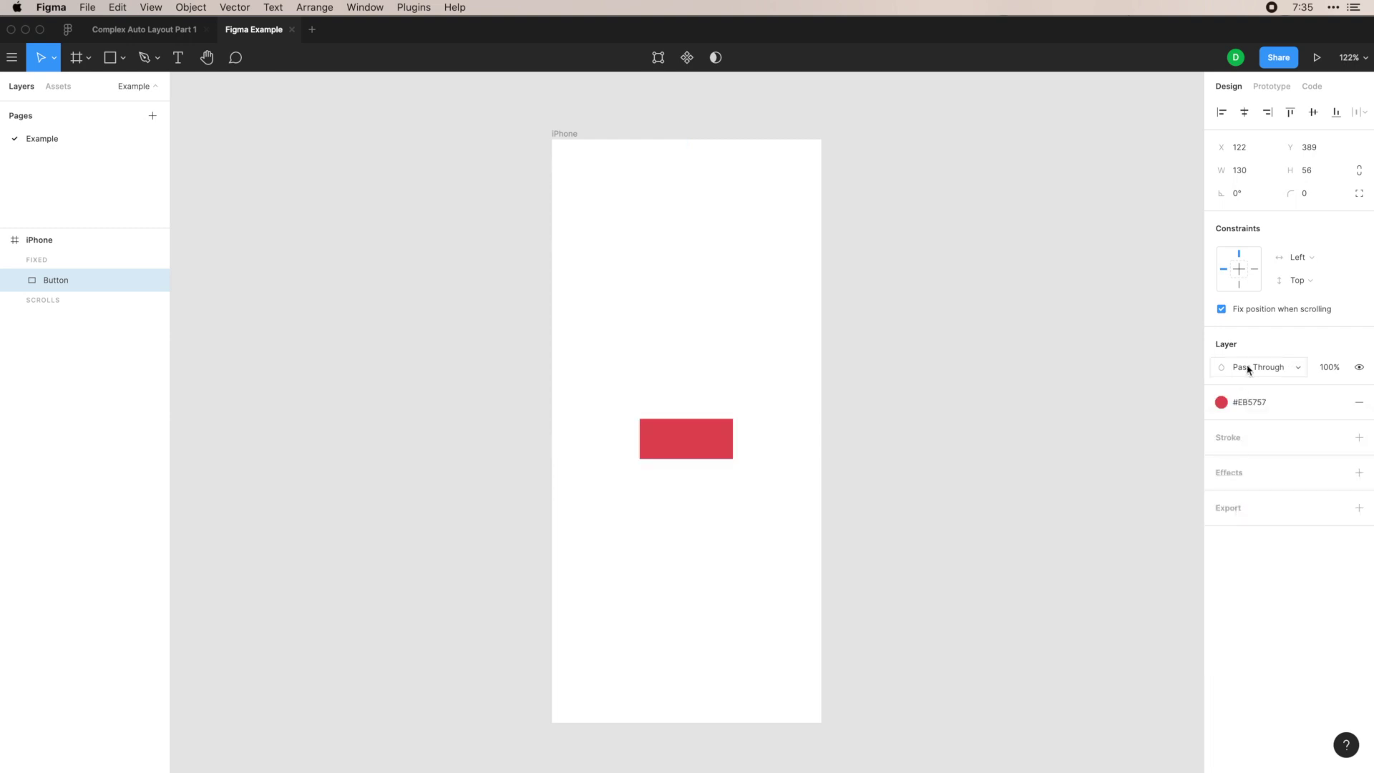
left_click(1255, 402)
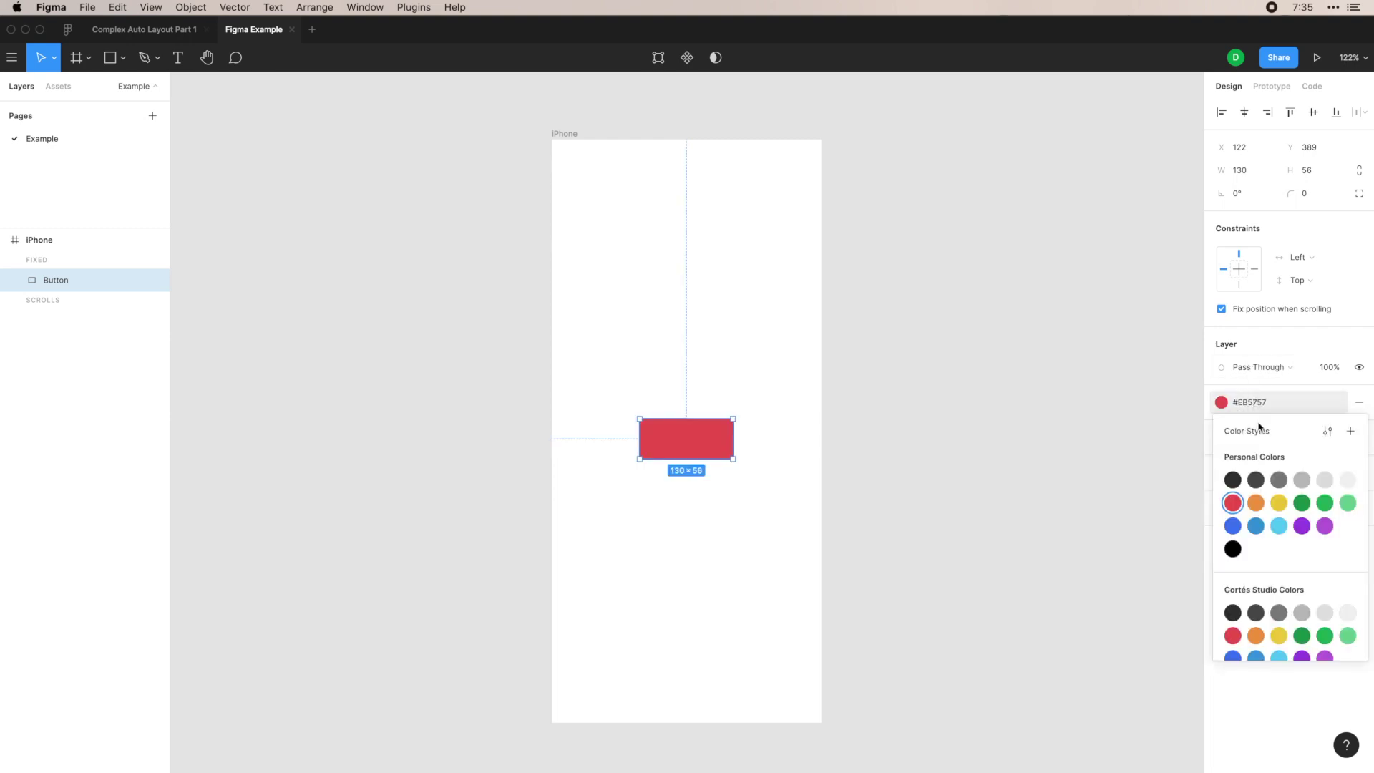
left_click(1250, 403)
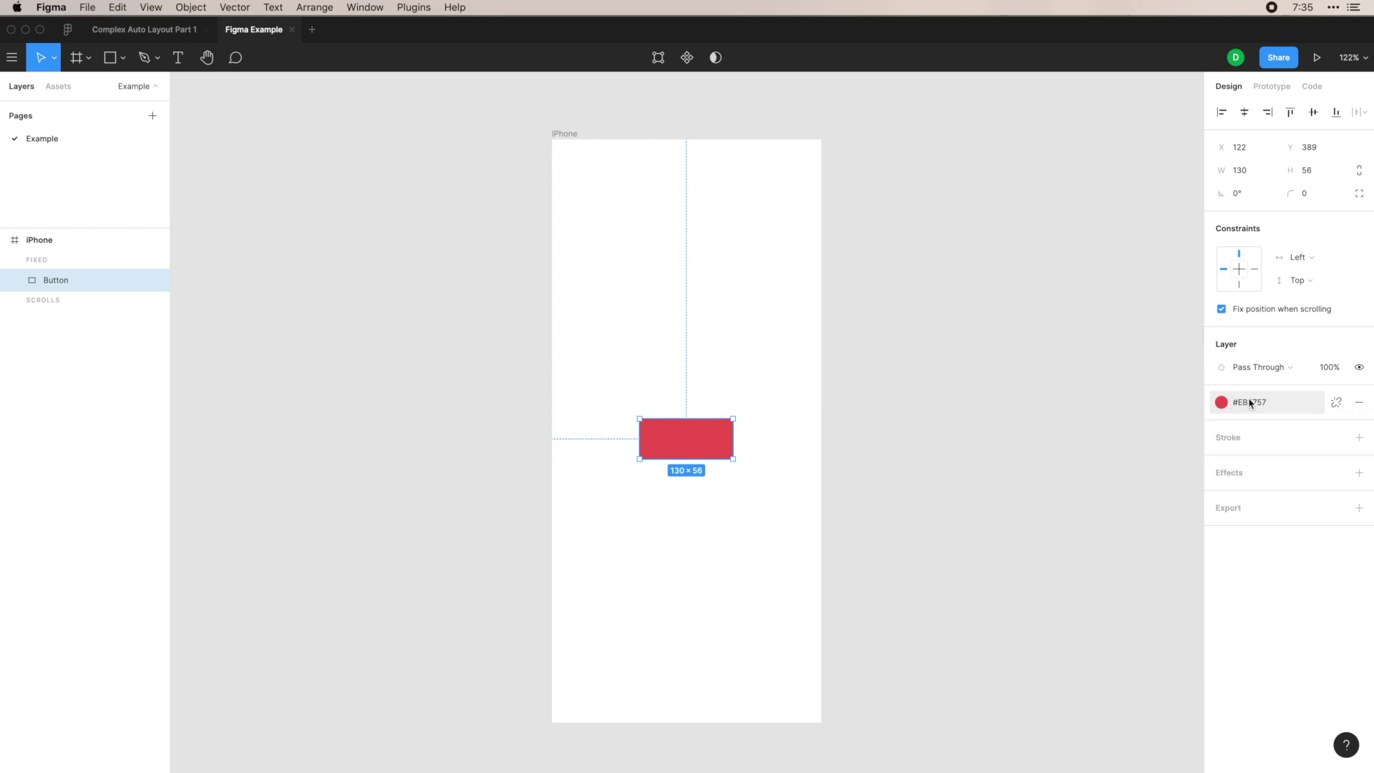
left_click(1336, 403)
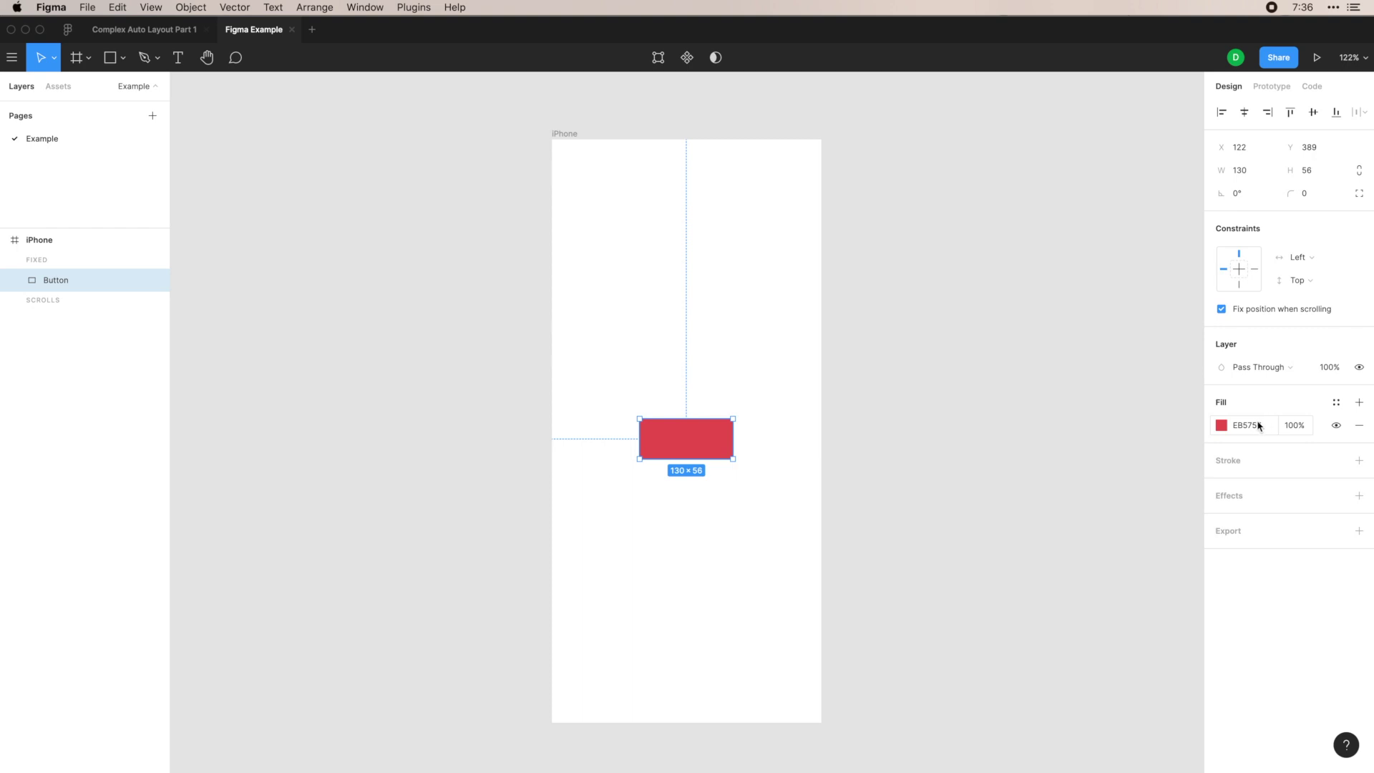
Step: In the fill colour picker, shift the hue to teal and pick teal 58999D, keeping Hex format
left_click(1258, 426)
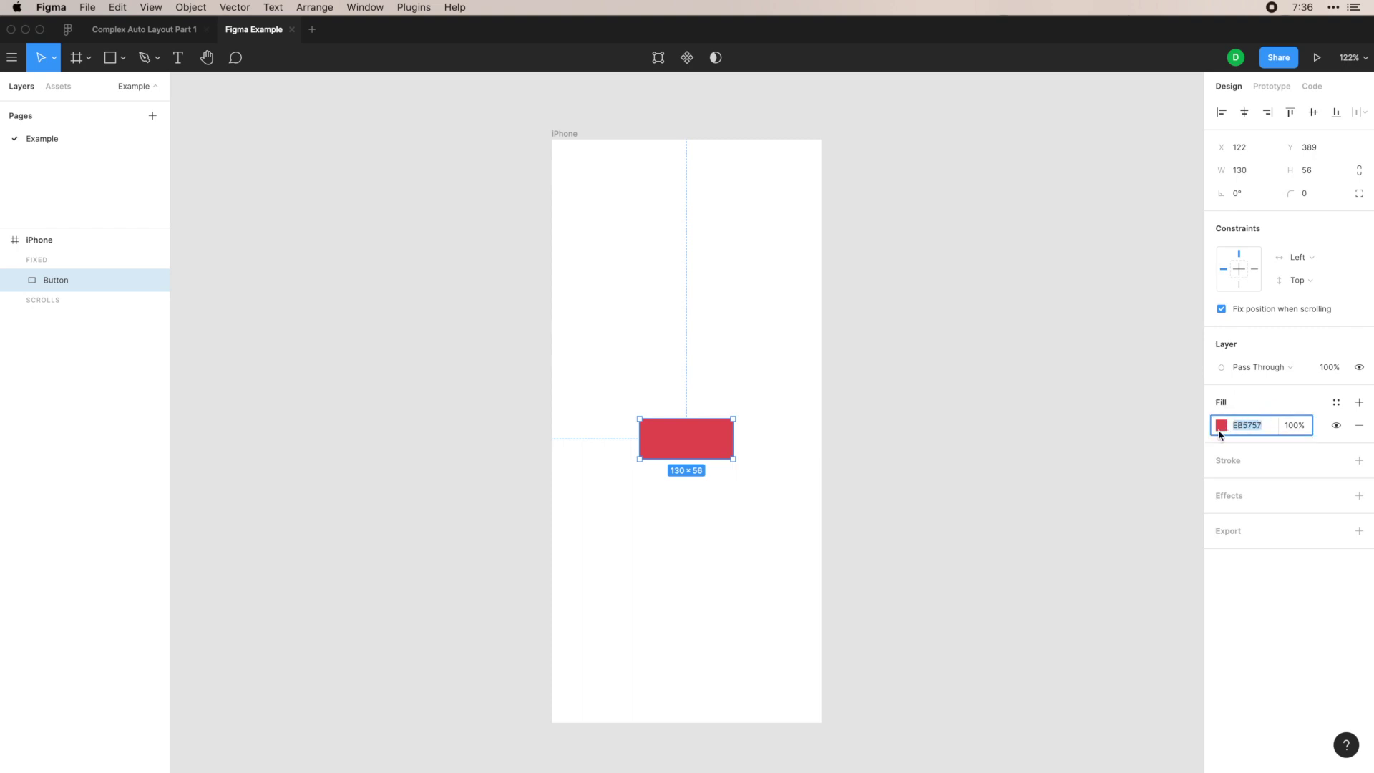
left_click(1221, 425)
left_click_drag(1143, 430, 1104, 479)
left_click(1133, 604)
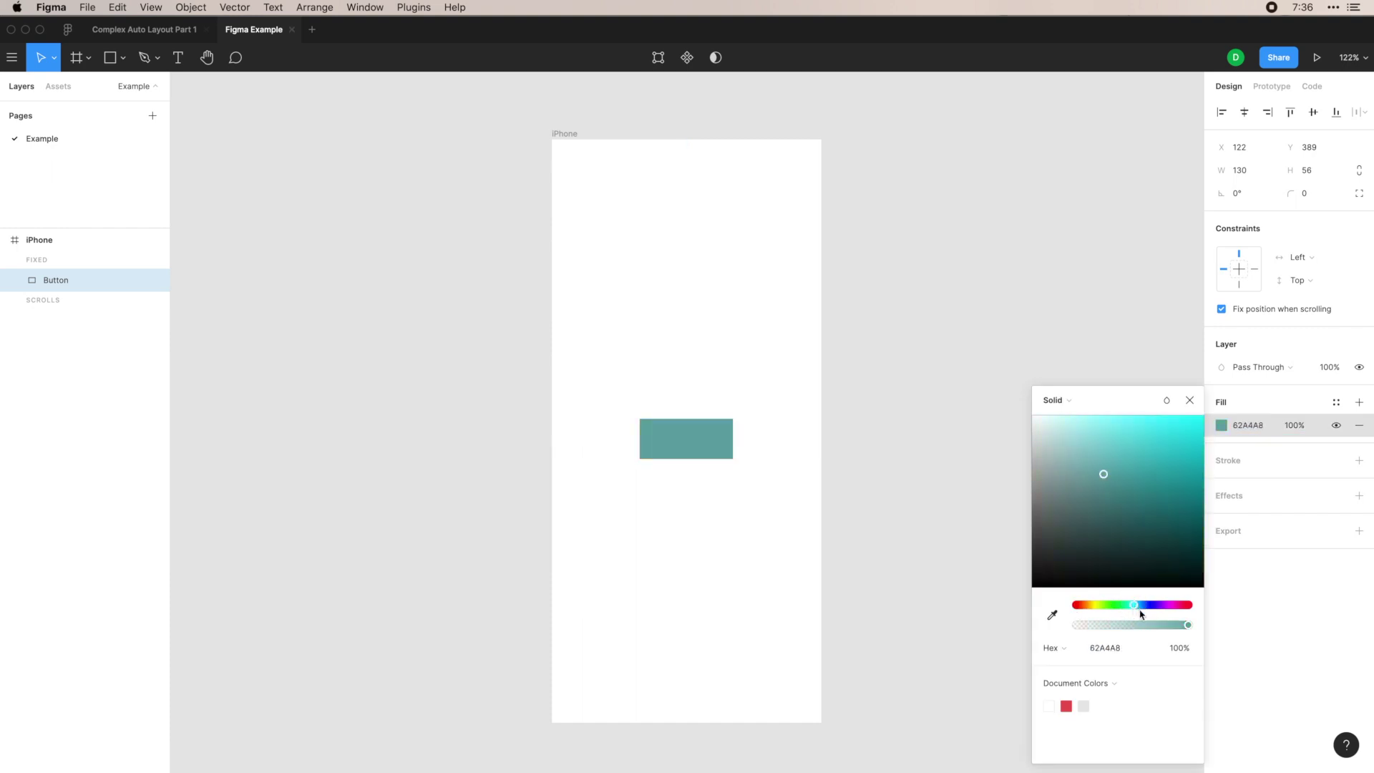
left_click(1062, 649)
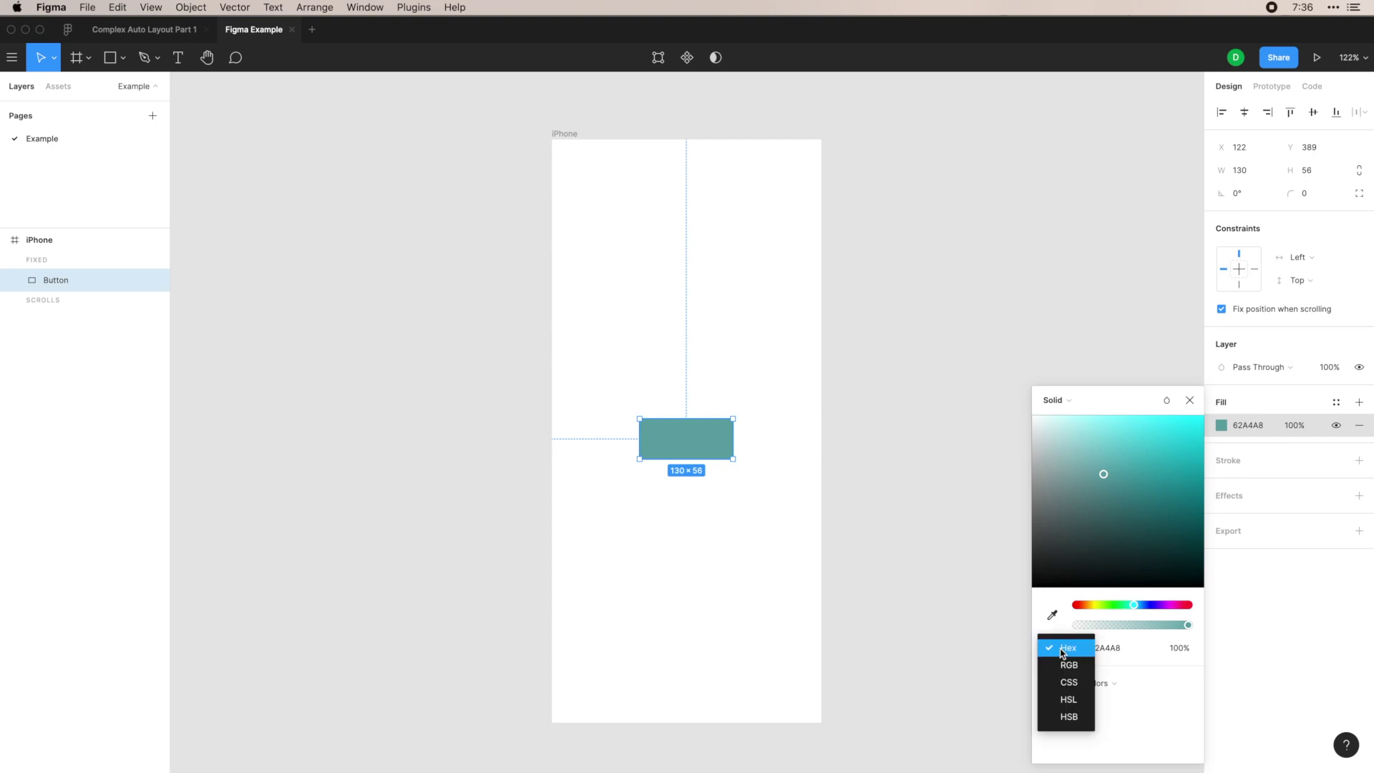
key("Down")
key("Down")
key("Down")
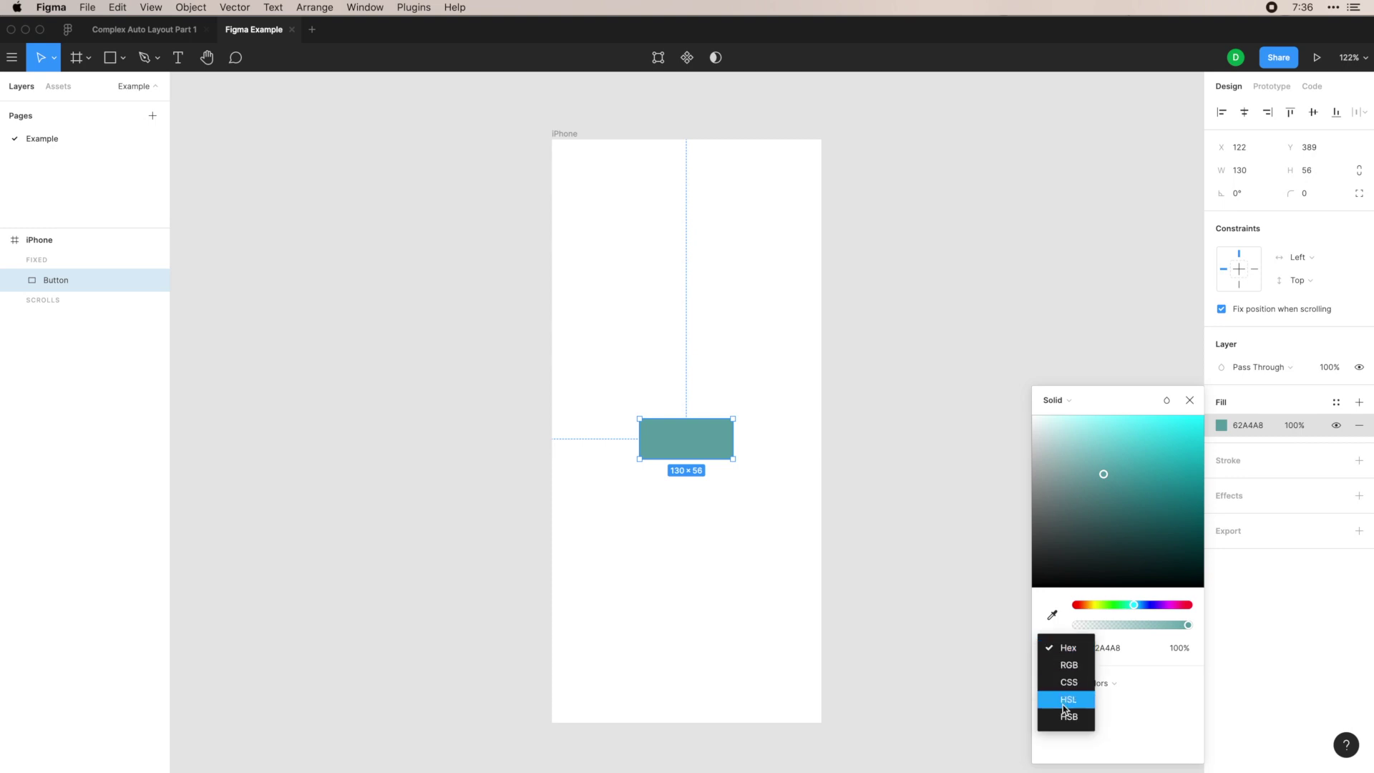
left_click(1056, 602)
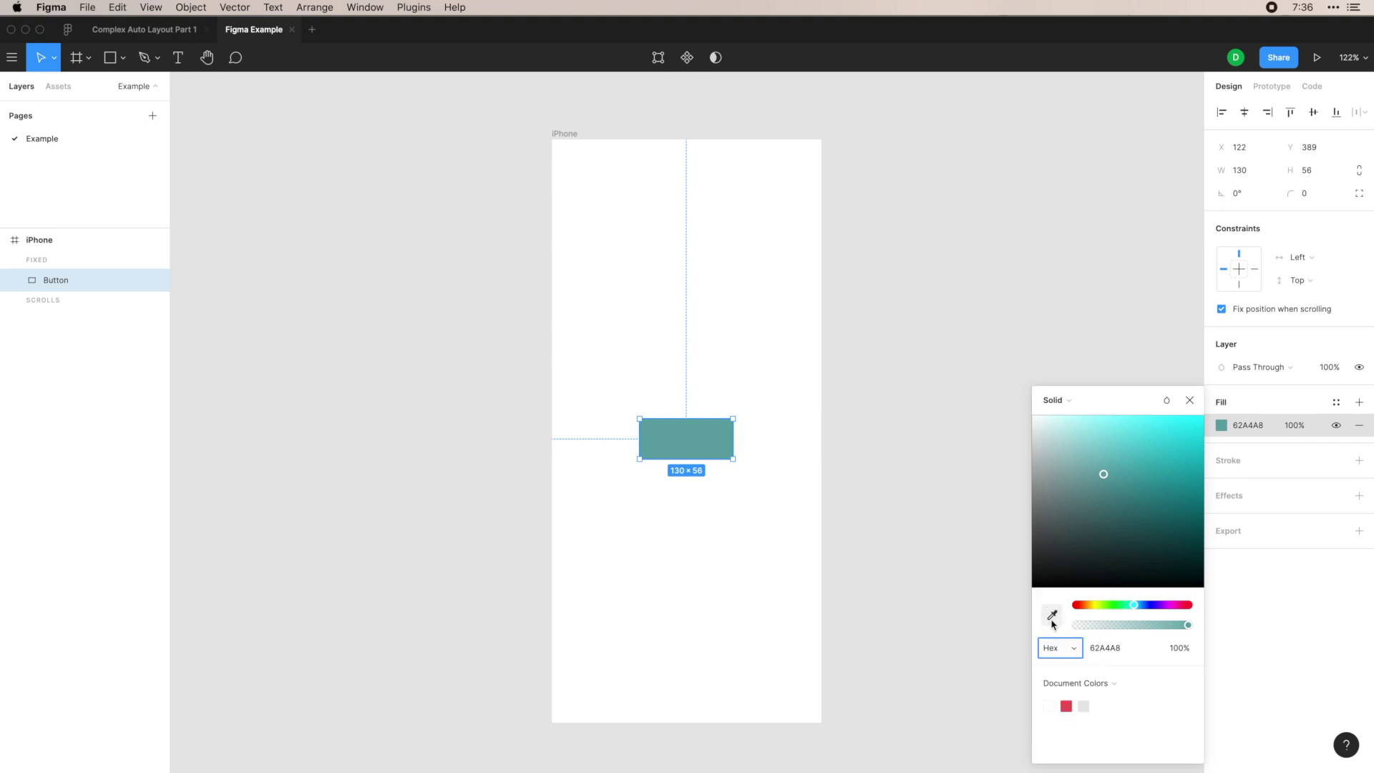
left_click(1053, 617)
left_click(892, 246)
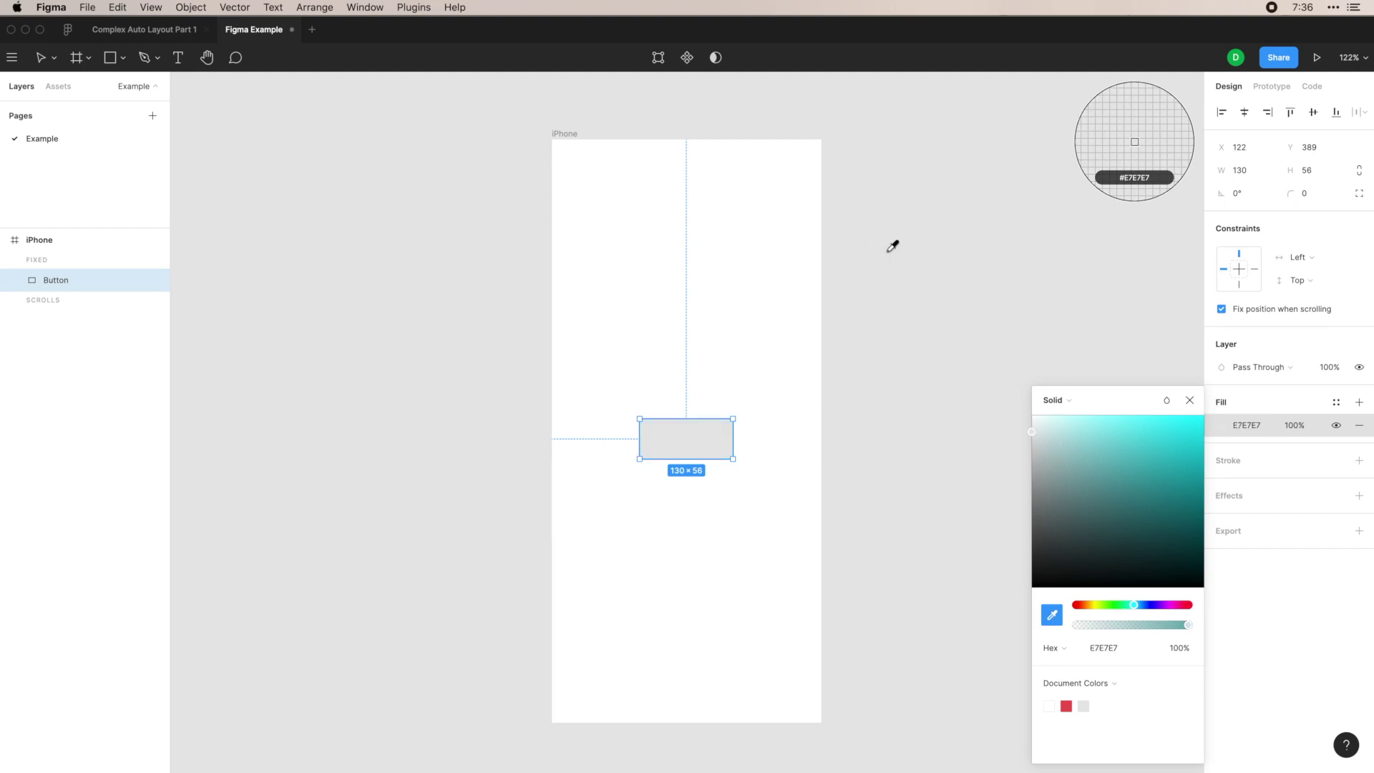
left_click(1107, 481)
left_click(1058, 399)
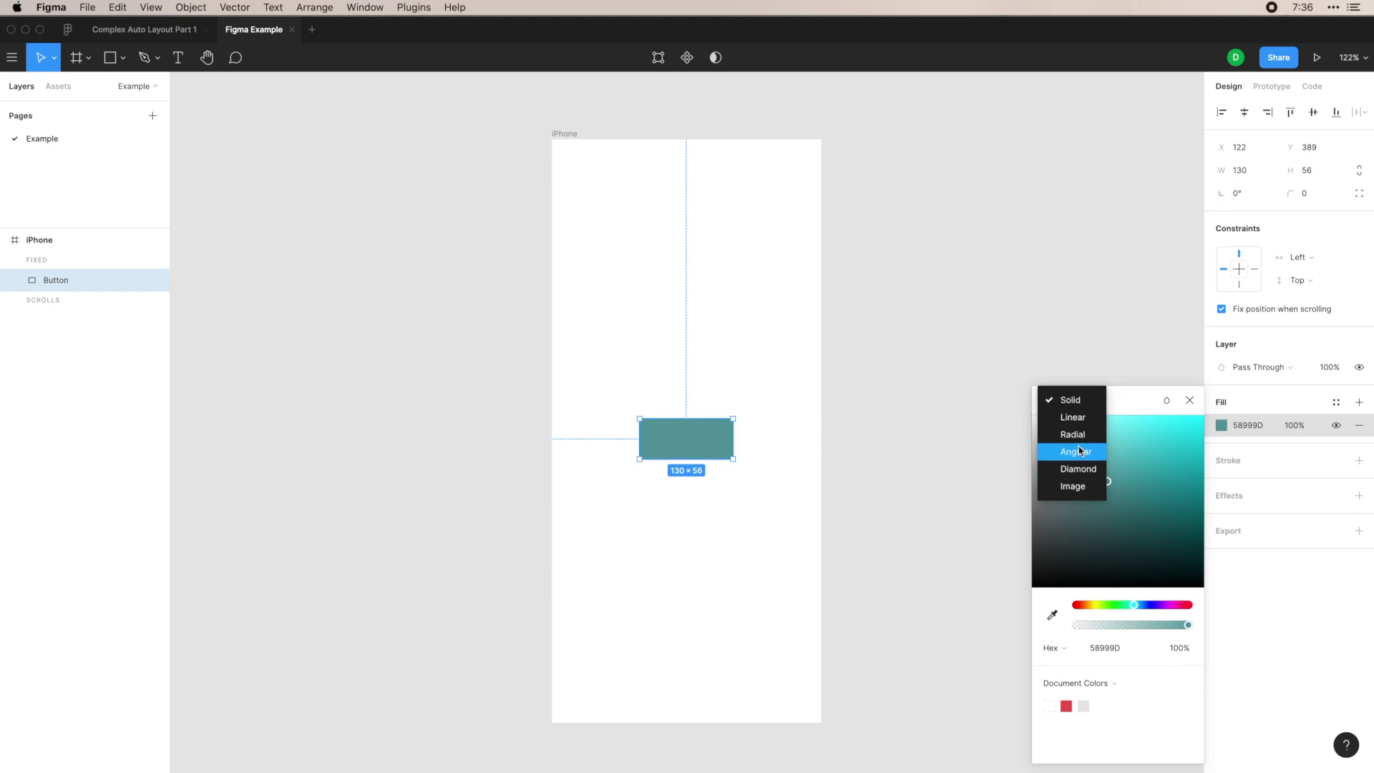
Step: Try an image fill, then a linear gradient with a pale teal first stop, removing the added middle stop
left_click(1080, 487)
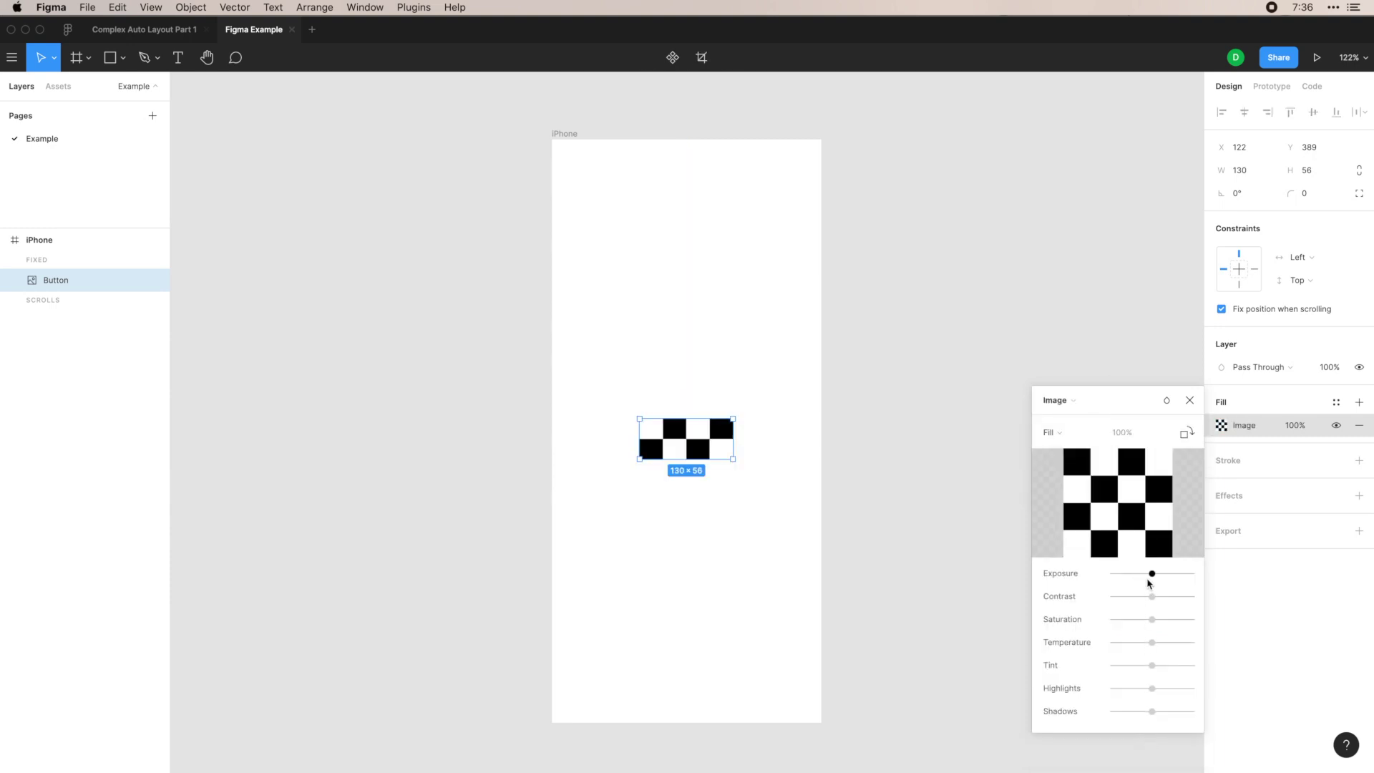
left_click(1069, 403)
left_click(1077, 331)
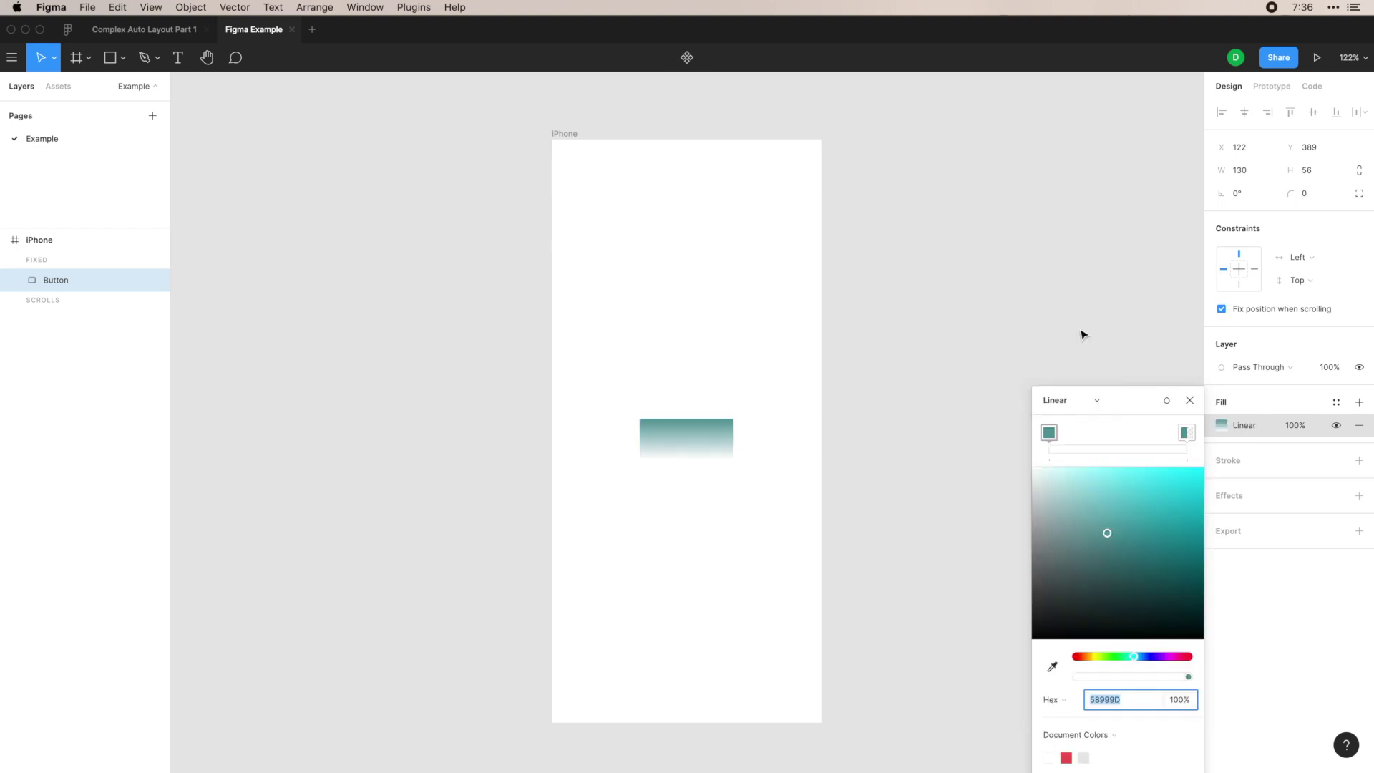
left_click(1083, 433)
left_click_drag(1085, 433, 1120, 436)
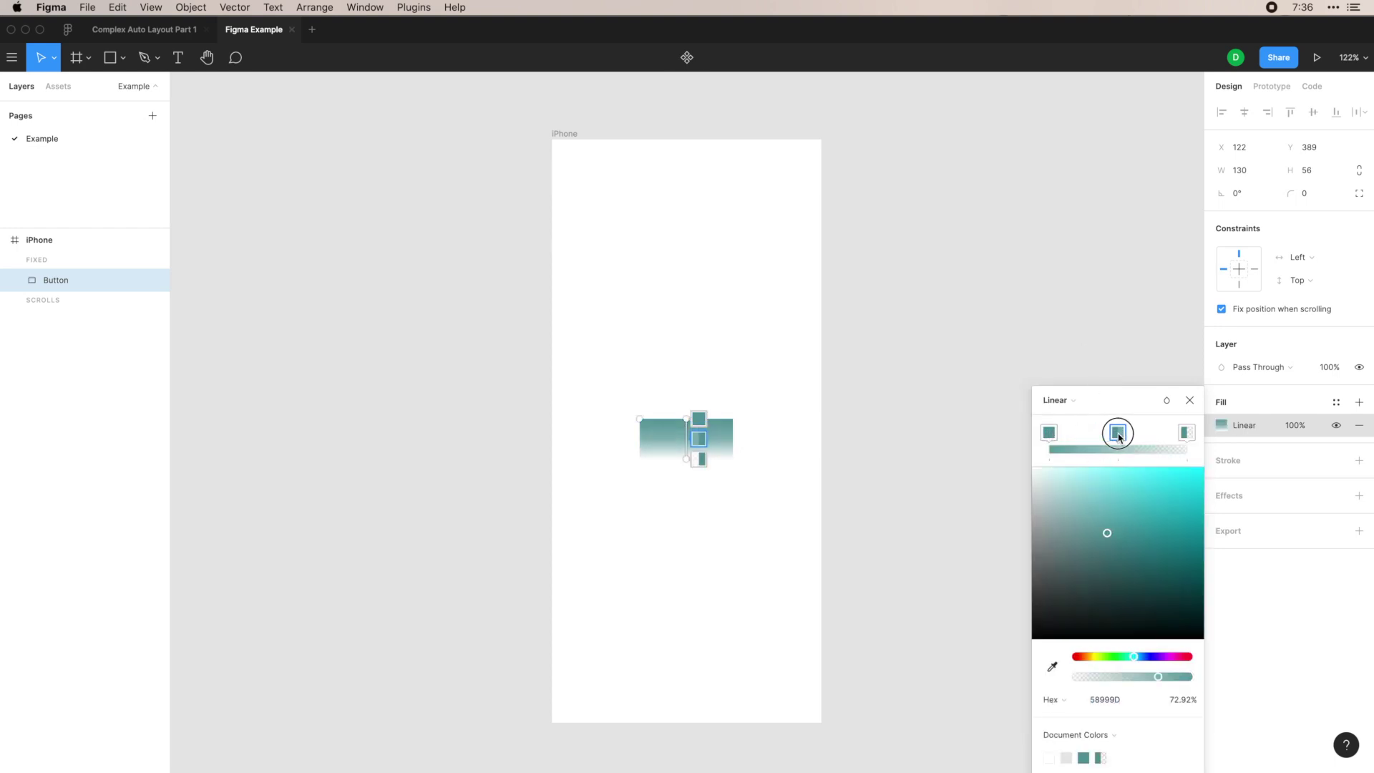
left_click(1173, 548)
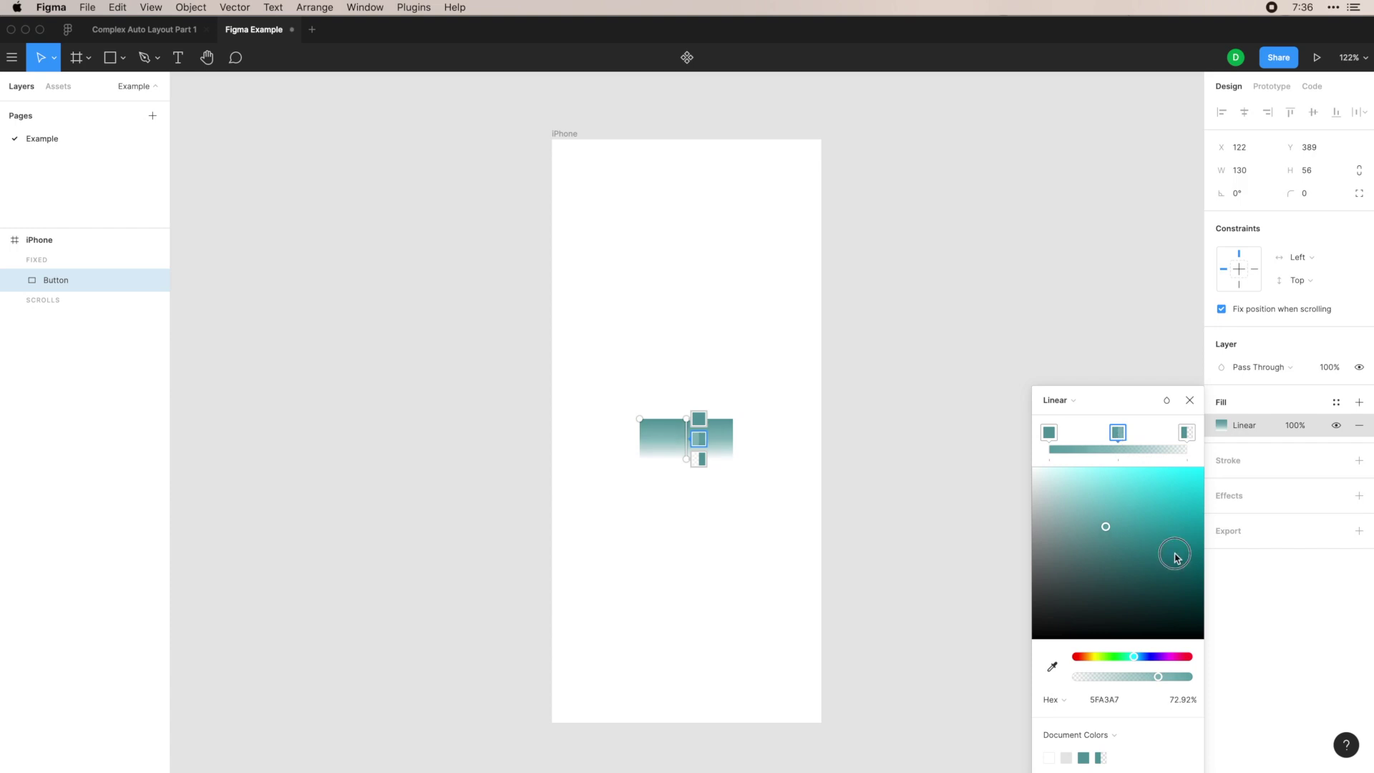
left_click(1048, 432)
left_click(1085, 496)
left_click(1117, 435)
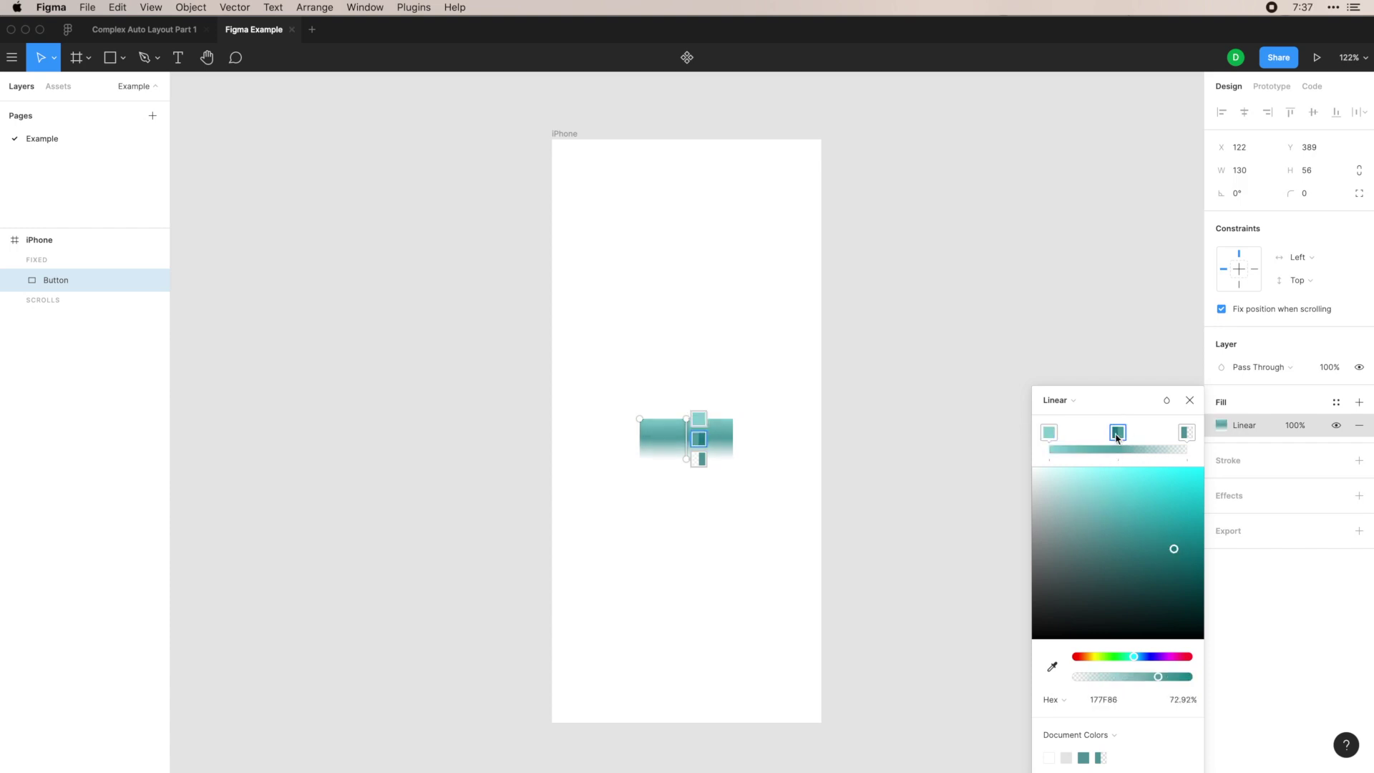
key("BackSpace")
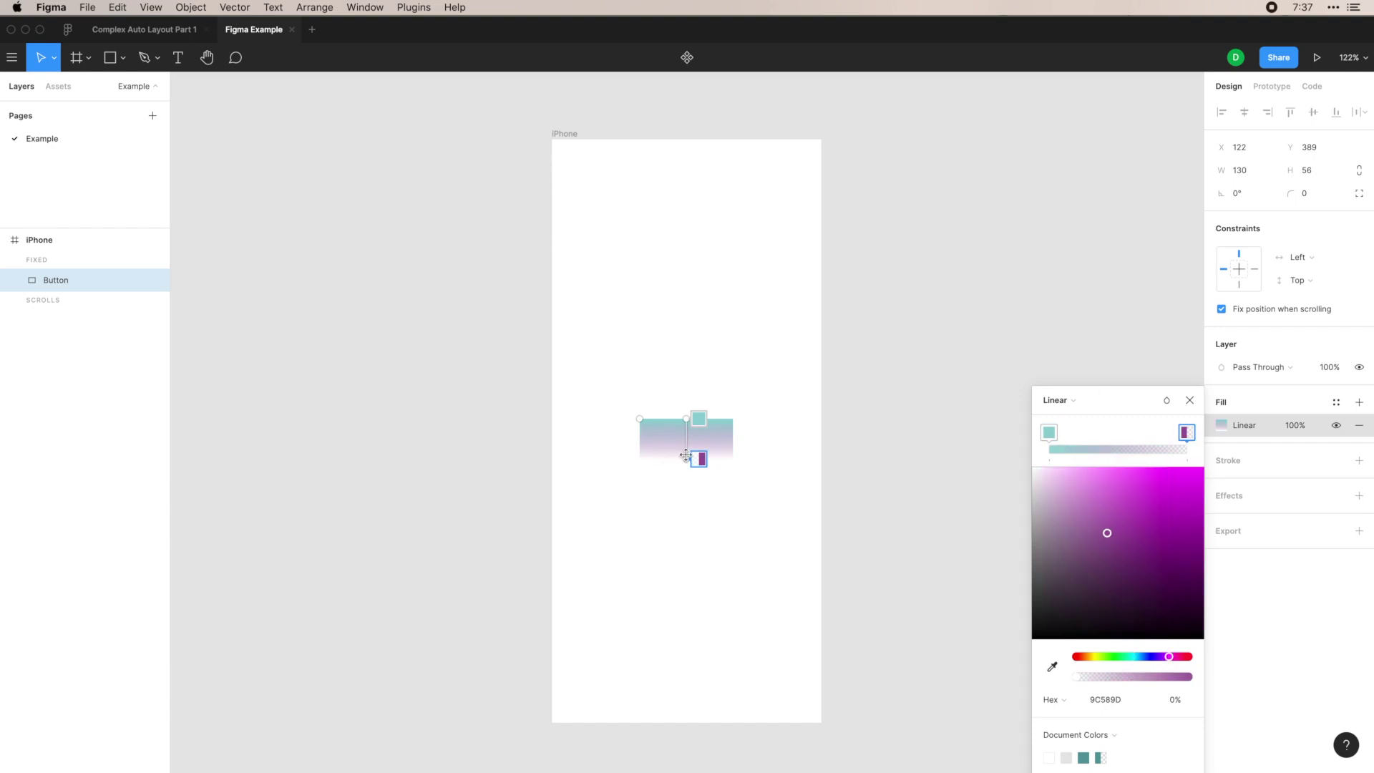
Step: Set the fill opacity to 100% and switch back to a solid light teal 90D0D4
left_click(1174, 701)
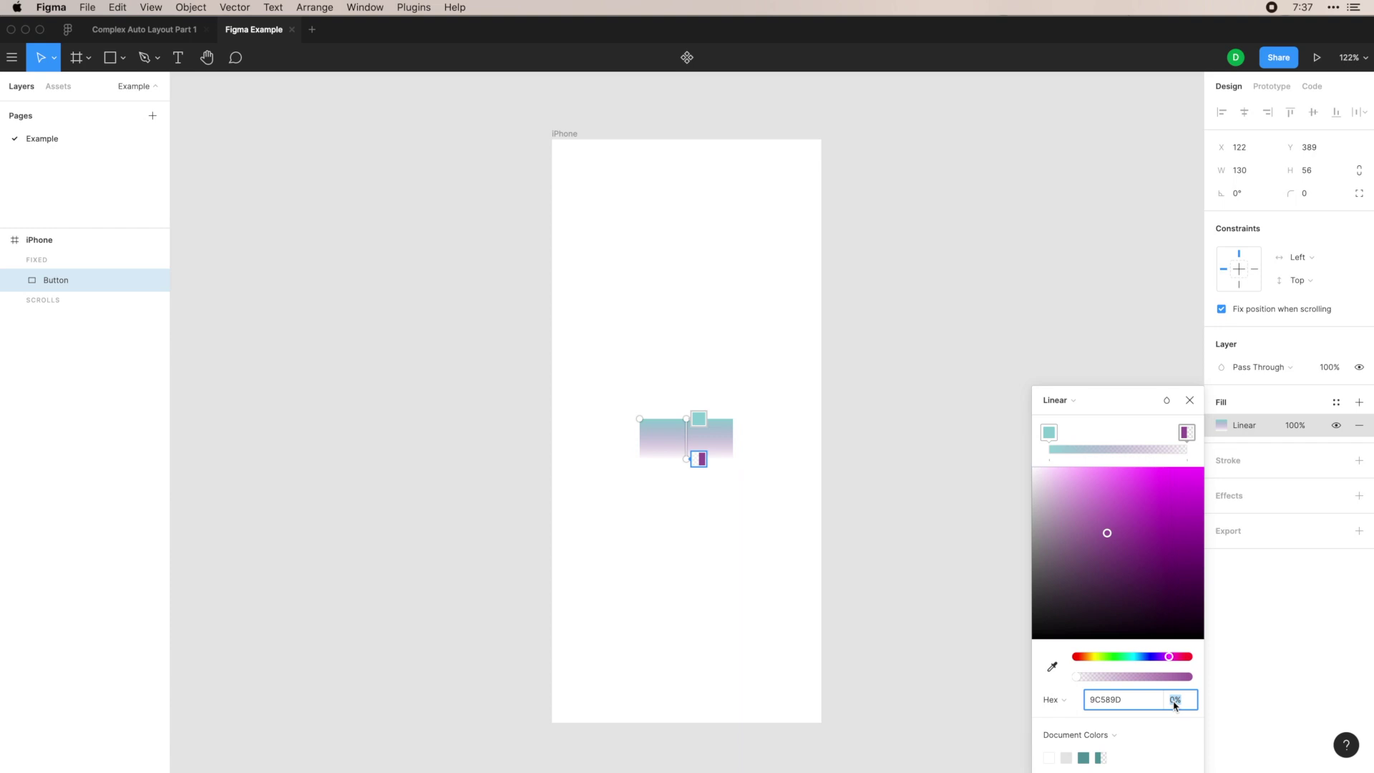
type("100")
key("Return")
left_click(1055, 349)
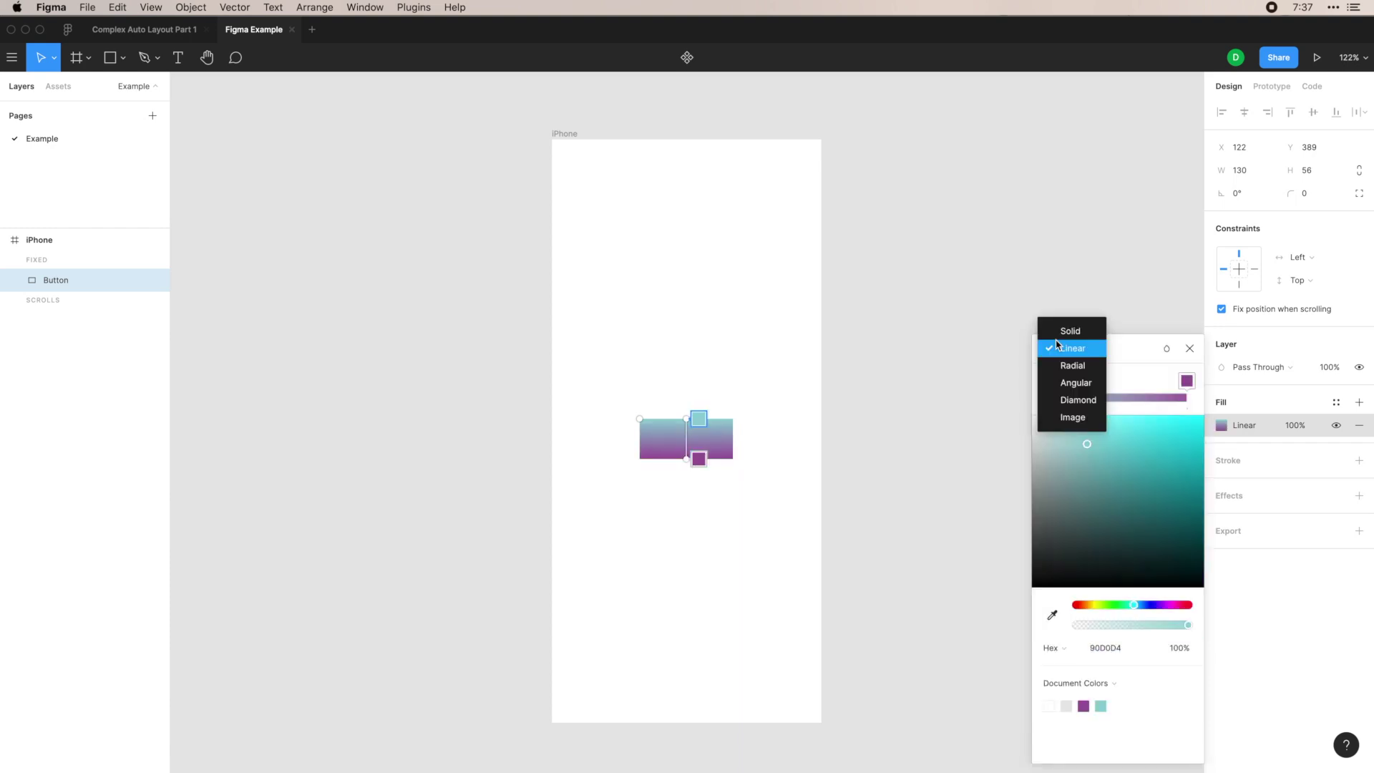
left_click(1059, 330)
Step: Add a 6px stroke to the Button
left_click(1189, 348)
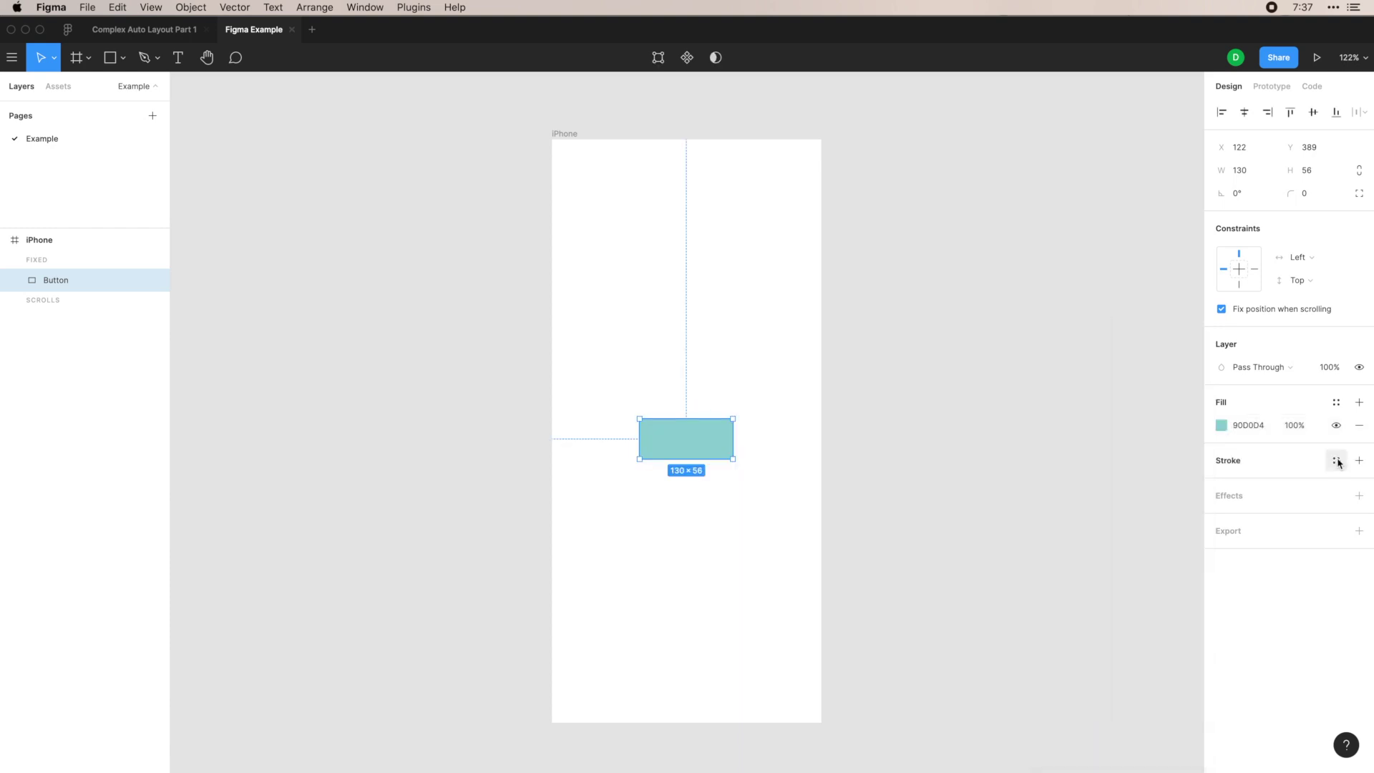
left_click(1360, 461)
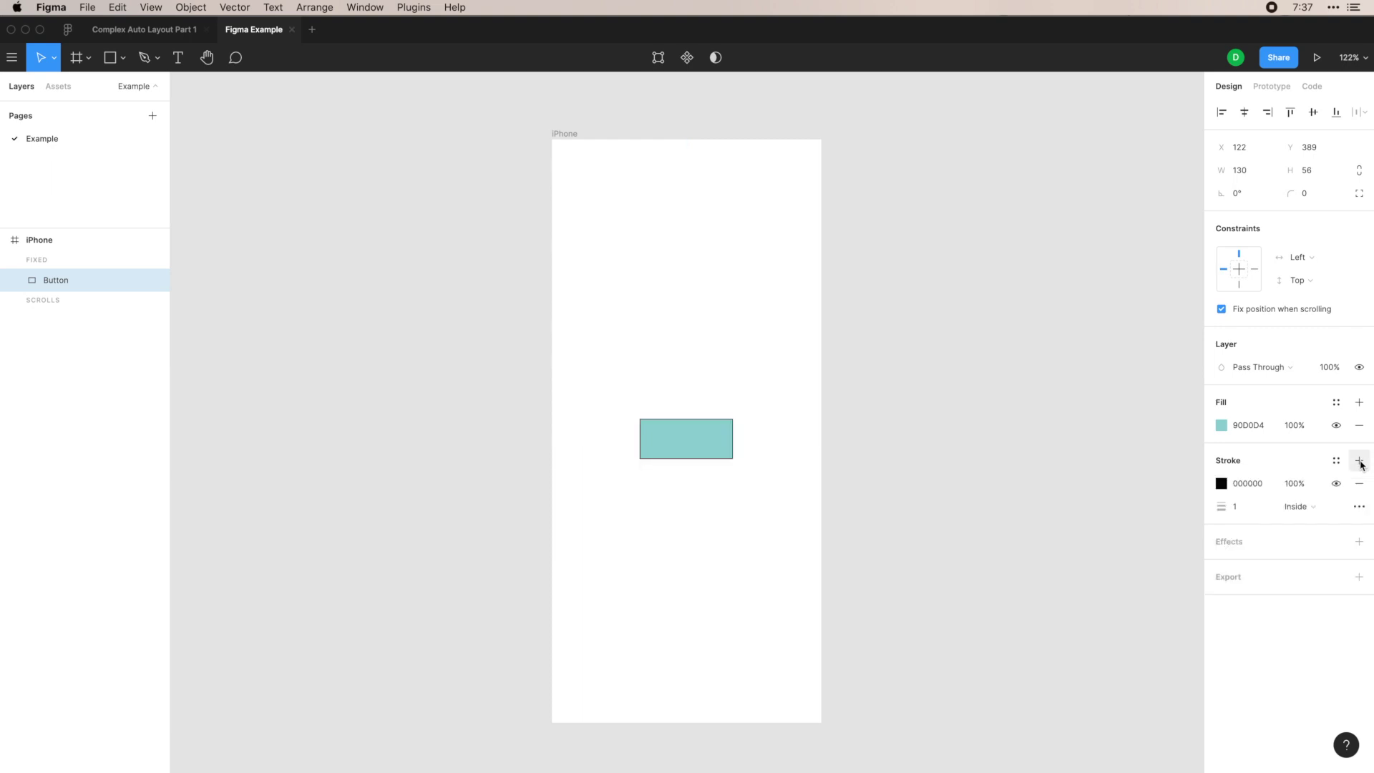
left_click(1239, 512)
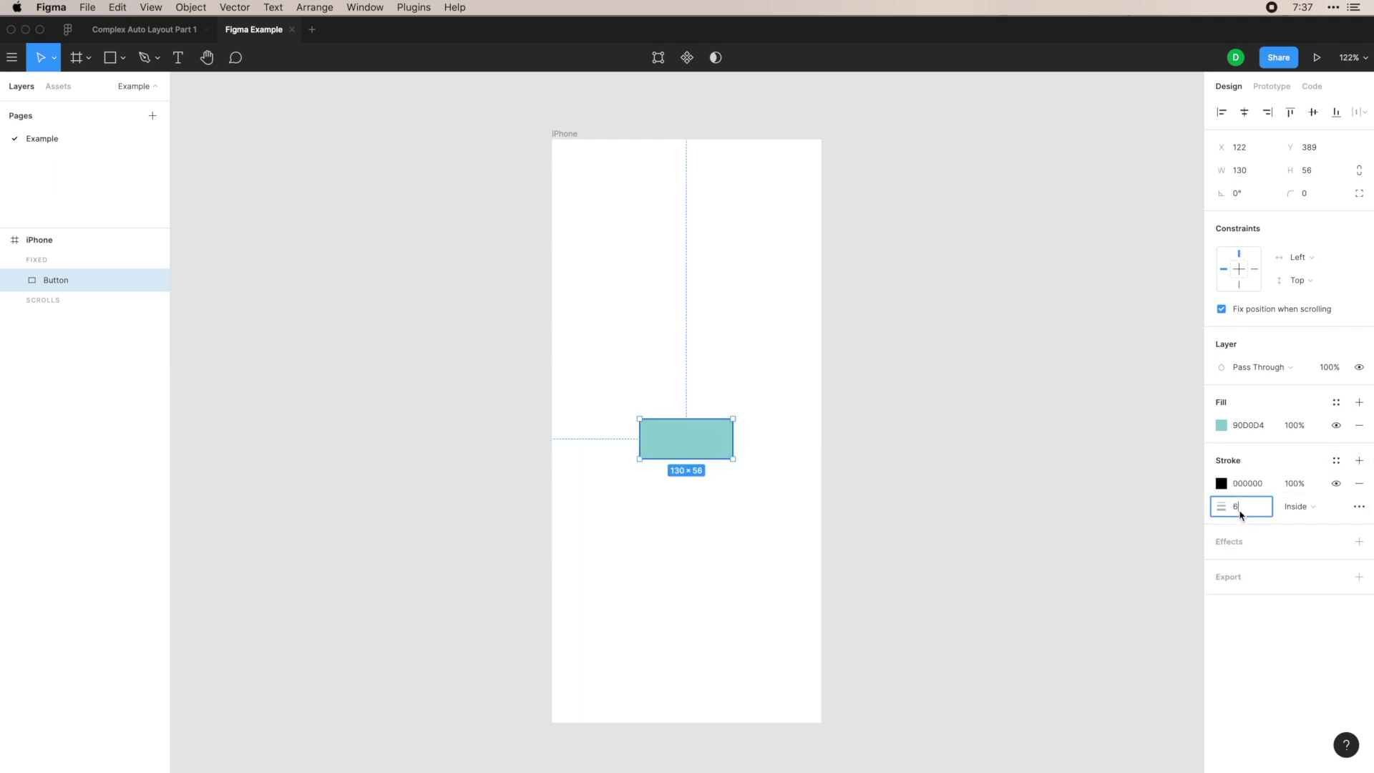
type("6")
key("Return")
Step: Colour the stroke darker teal 549FA4 by eyedropping the Button's fill and darkening it
left_click(1221, 483)
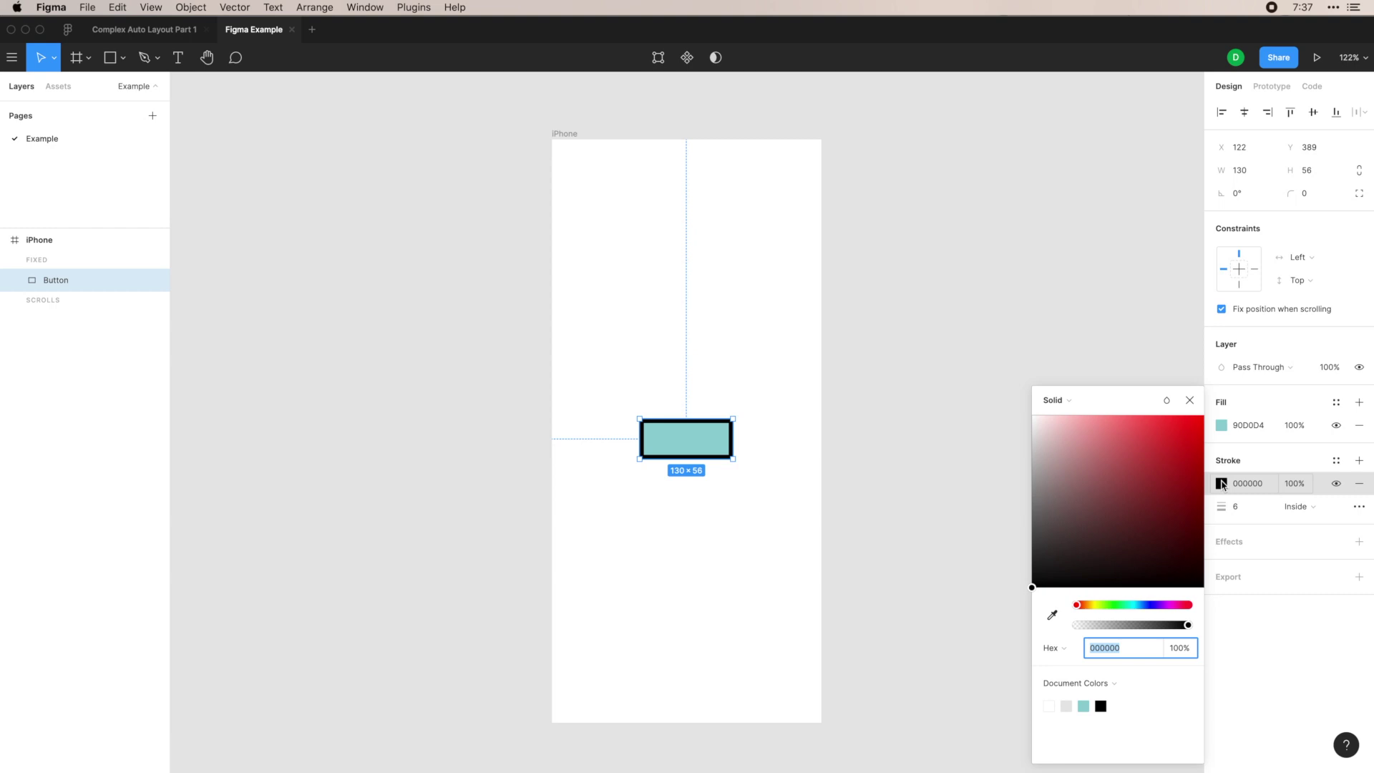
left_click(1079, 463)
left_click(1105, 547)
left_click(1137, 605)
left_click(1052, 614)
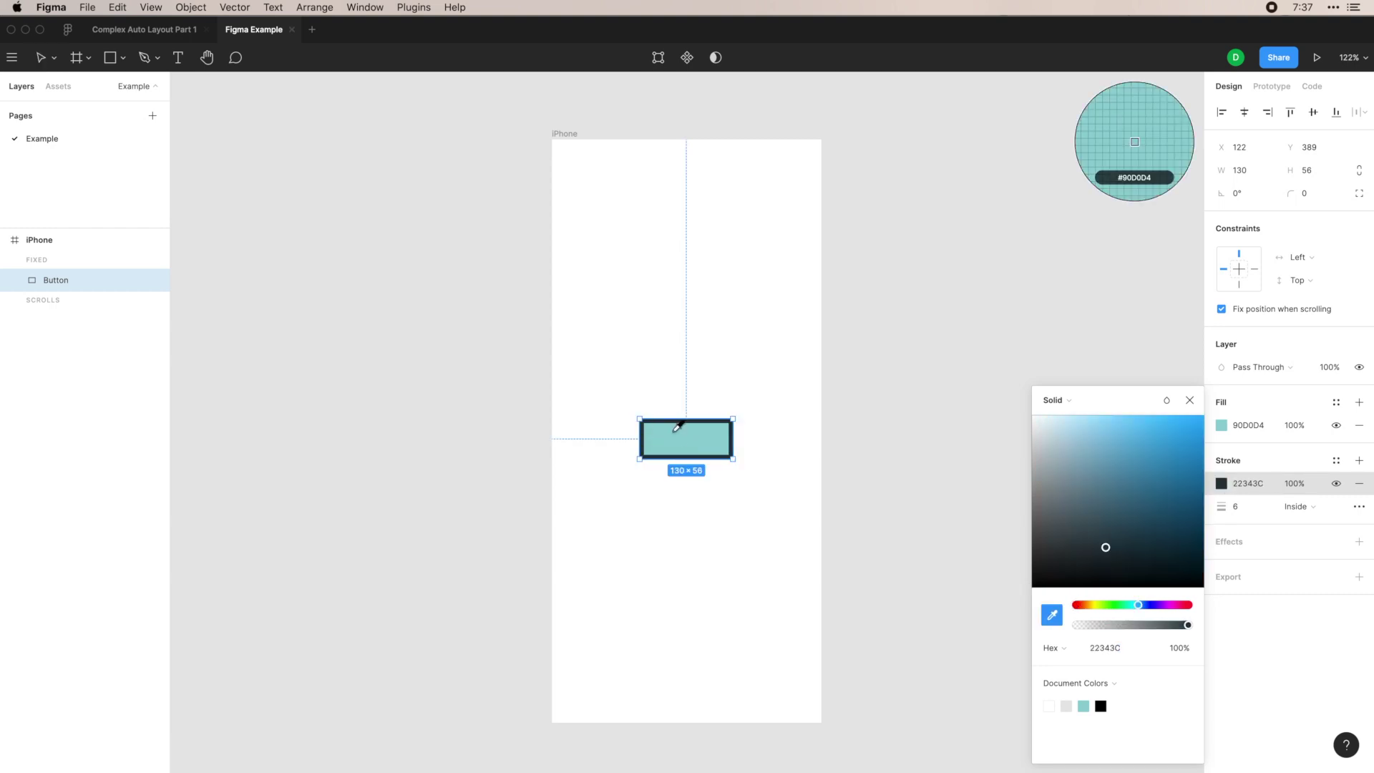
left_click(677, 427)
left_click_drag(1087, 445, 1114, 478)
left_click(1189, 400)
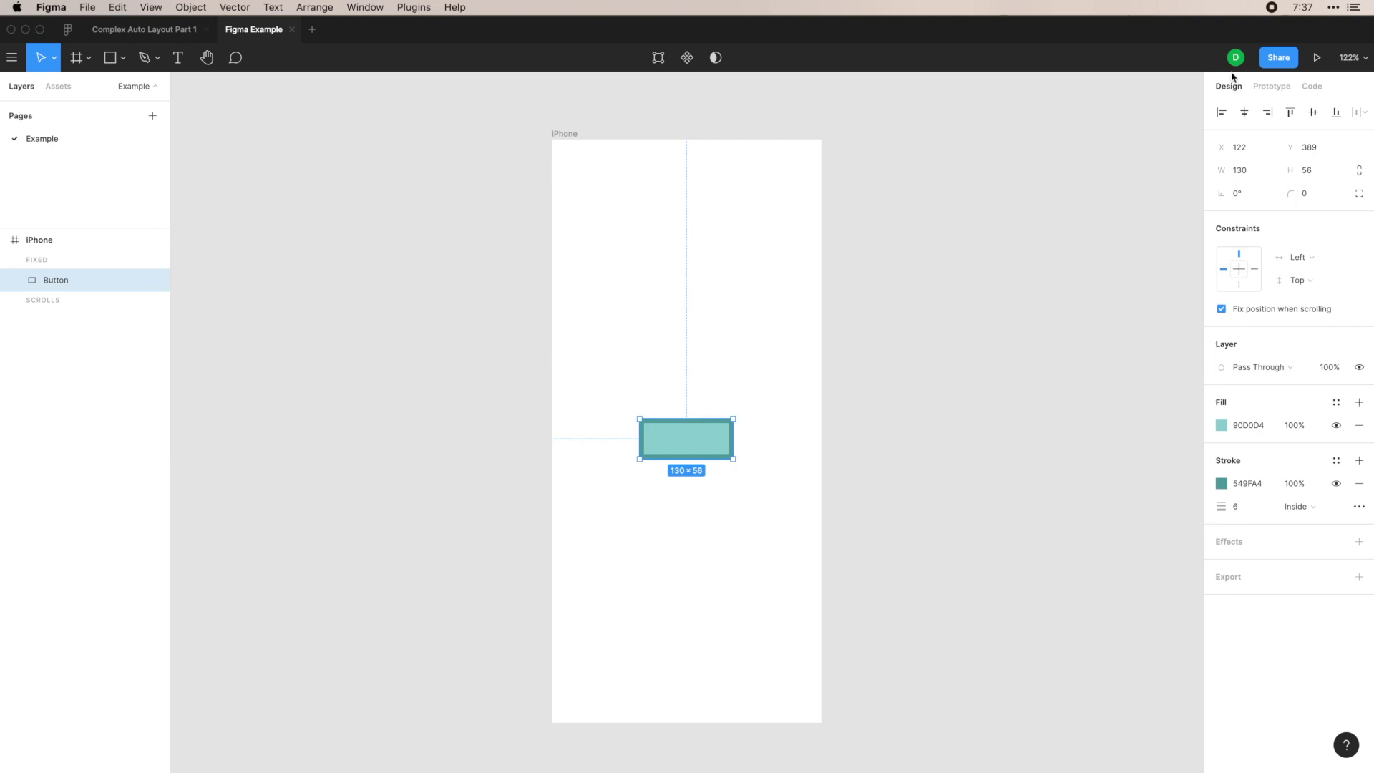
Step: Round the Button's corners to 6 and add a drop shadow
left_click(1310, 195)
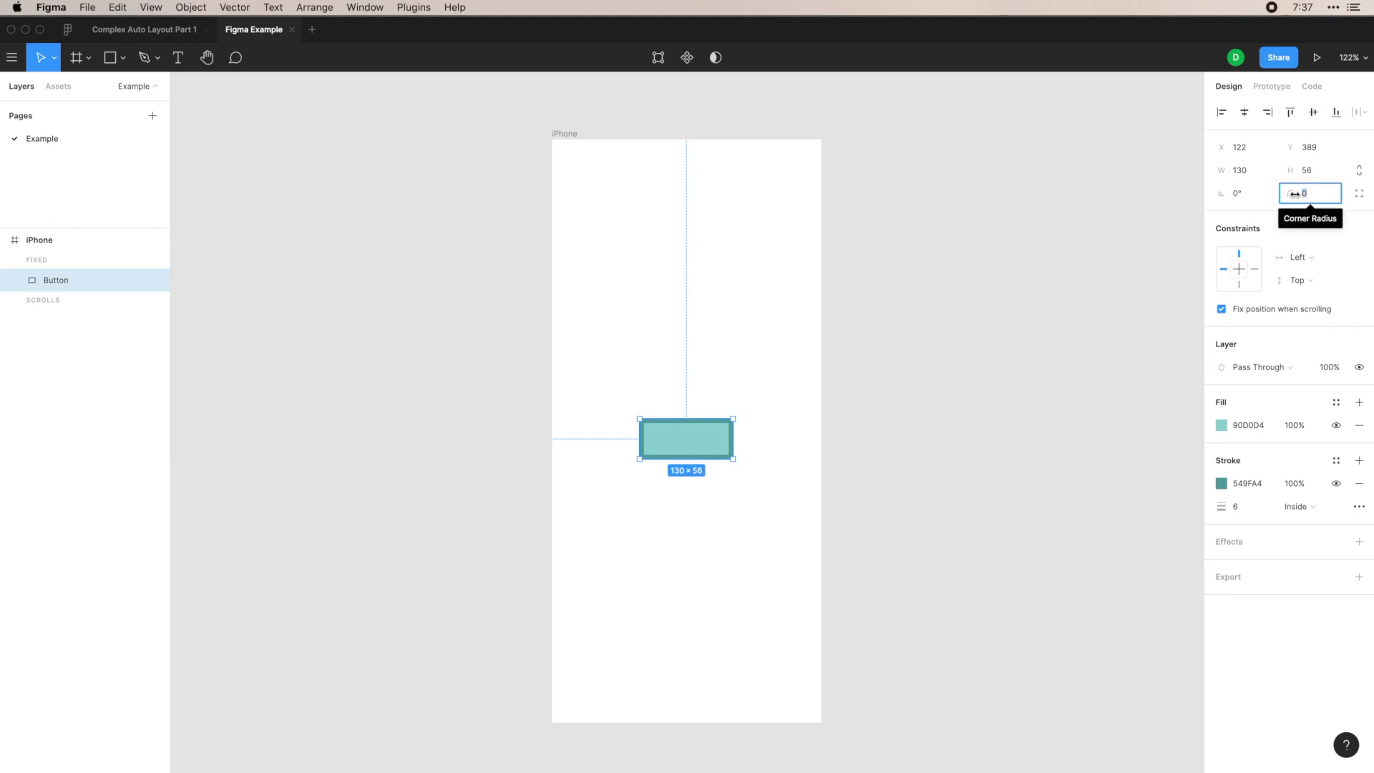
left_click_drag(1294, 194, 1309, 194)
left_click(1307, 548)
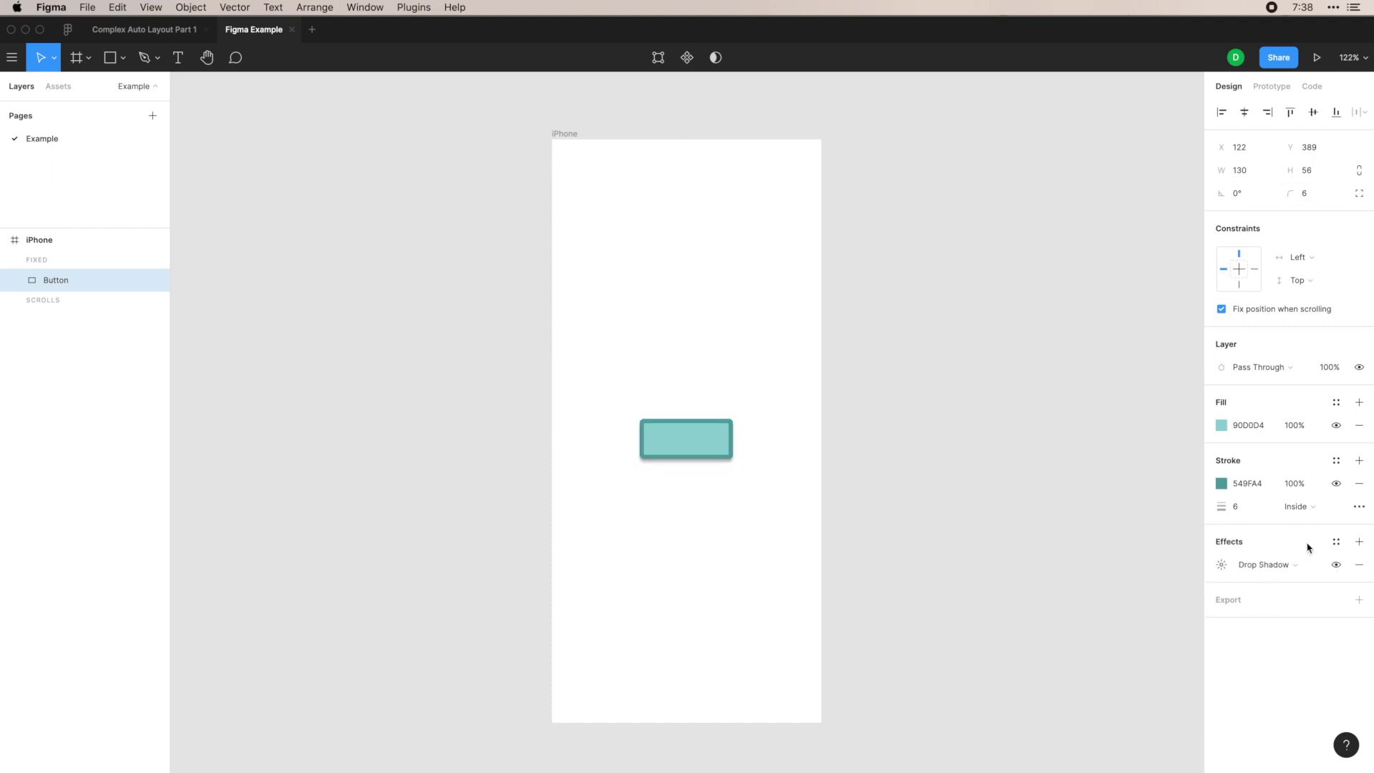
Step: Set the drop shadow's blur to 16 and Y offset to 8
left_click(1257, 565)
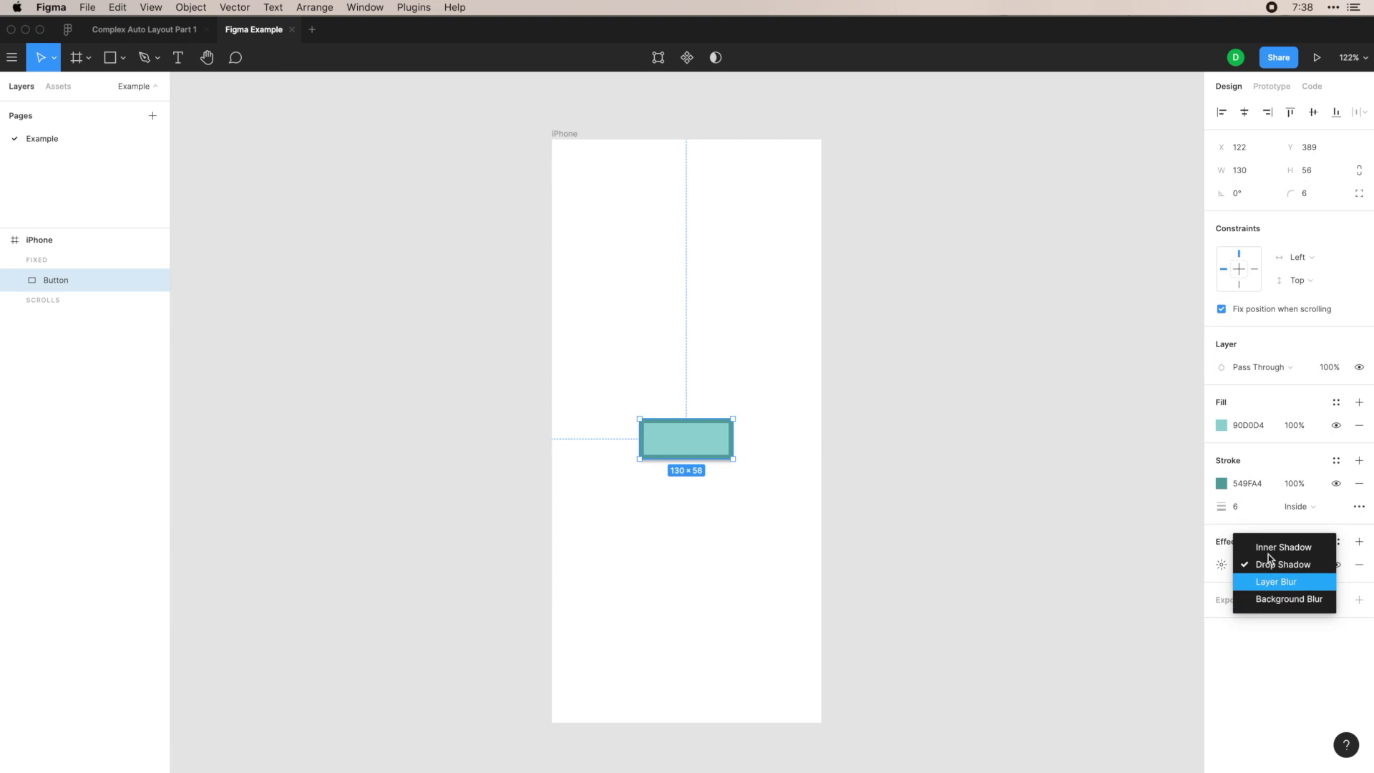
left_click(1220, 567)
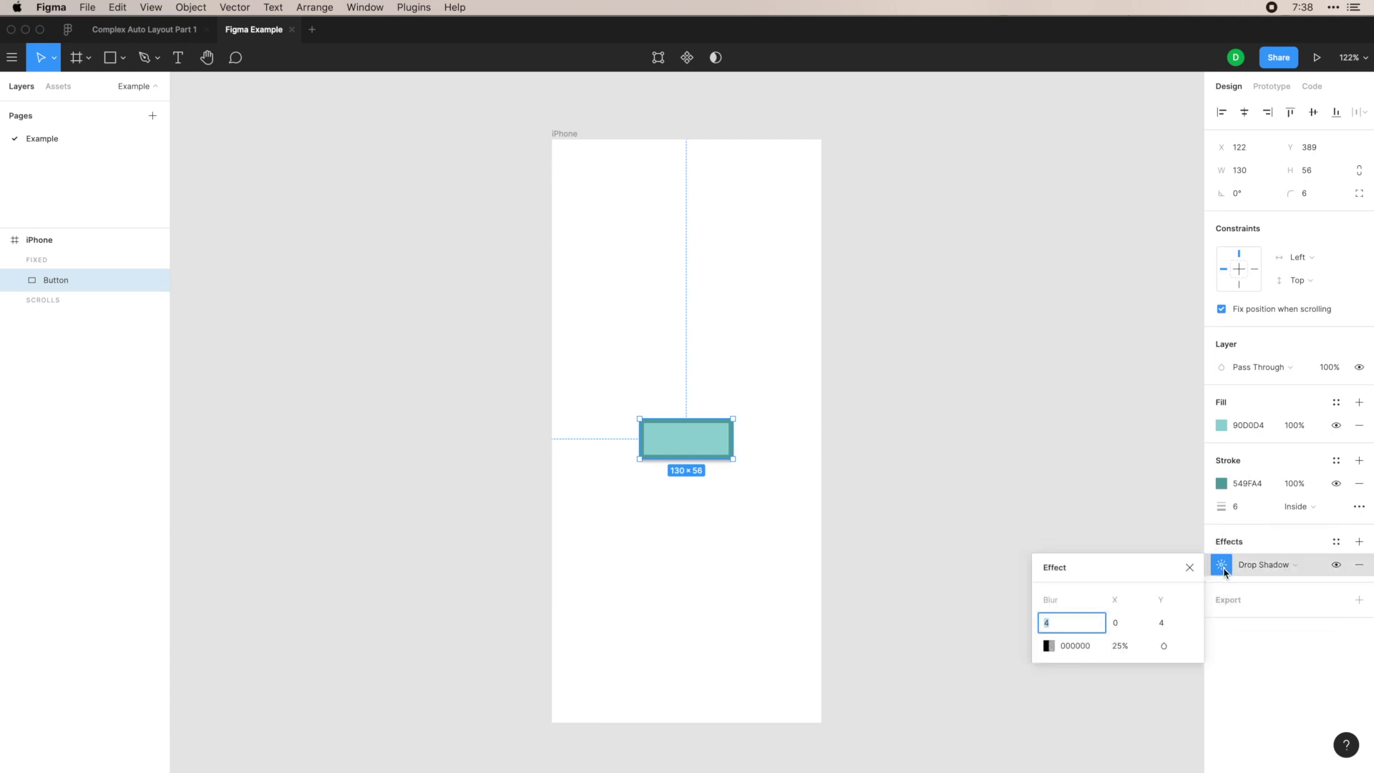
left_click(1063, 617)
type("16")
key("Return")
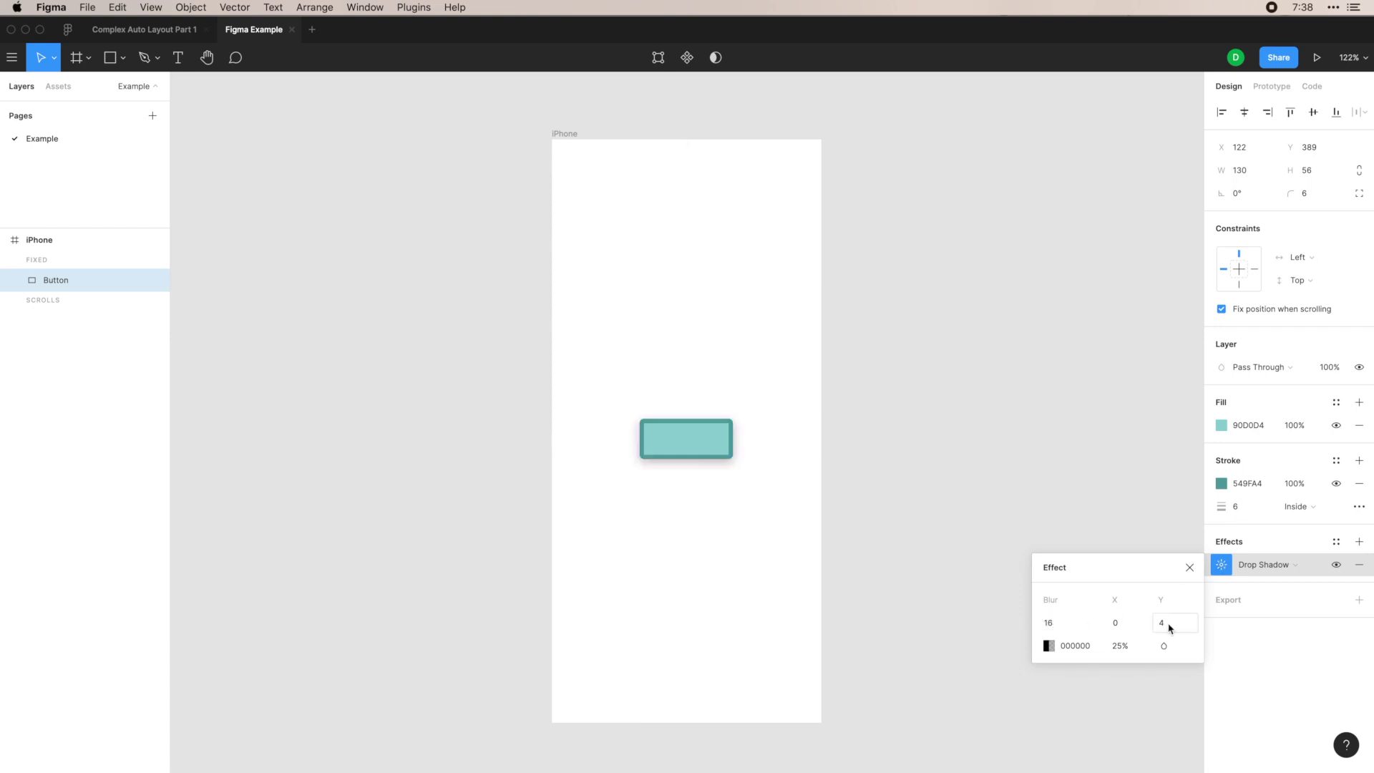
left_click(1166, 624)
type("8")
Step: Make the shadow colour teal 2CBBC5 at 16% opacity, sampled from the stroke and brightened
left_click(1048, 645)
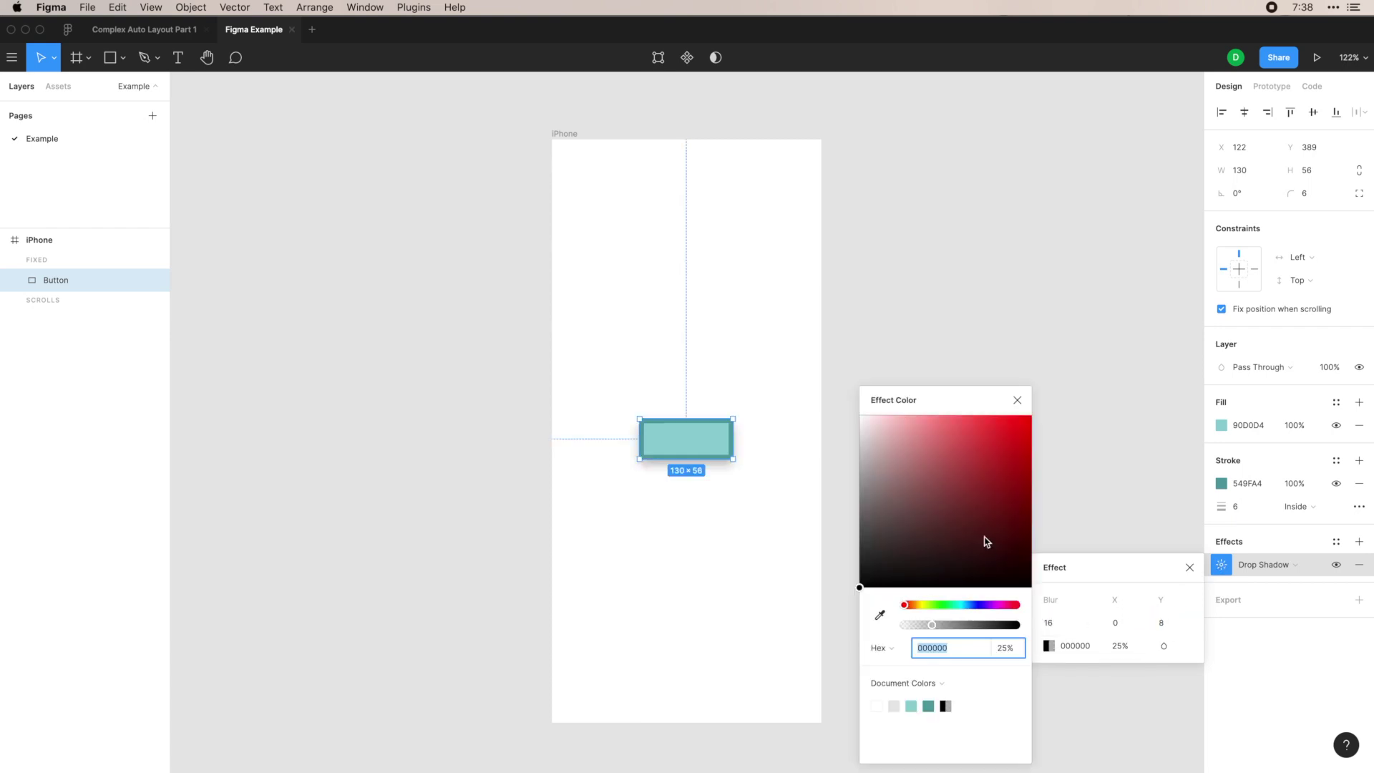
key("i")
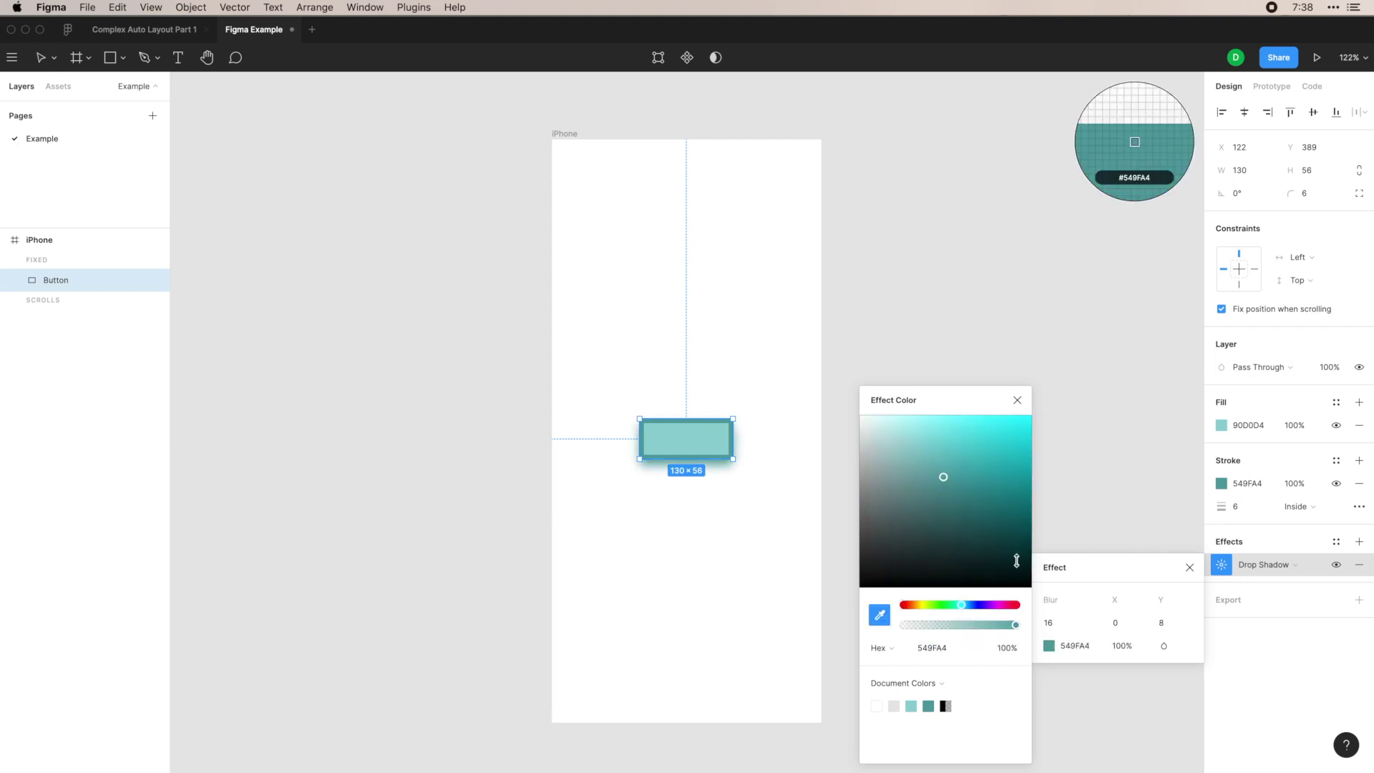
left_click(732, 444)
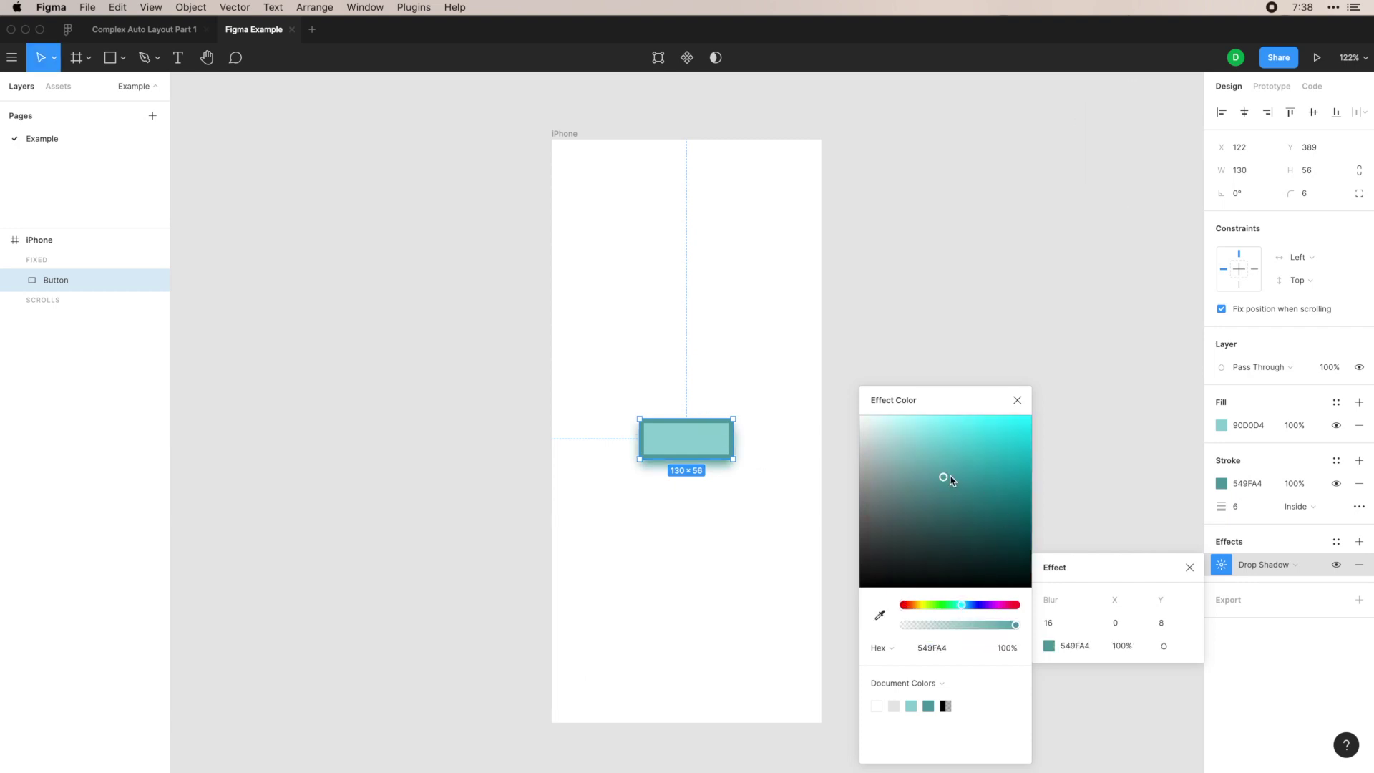
left_click_drag(946, 478, 1001, 458)
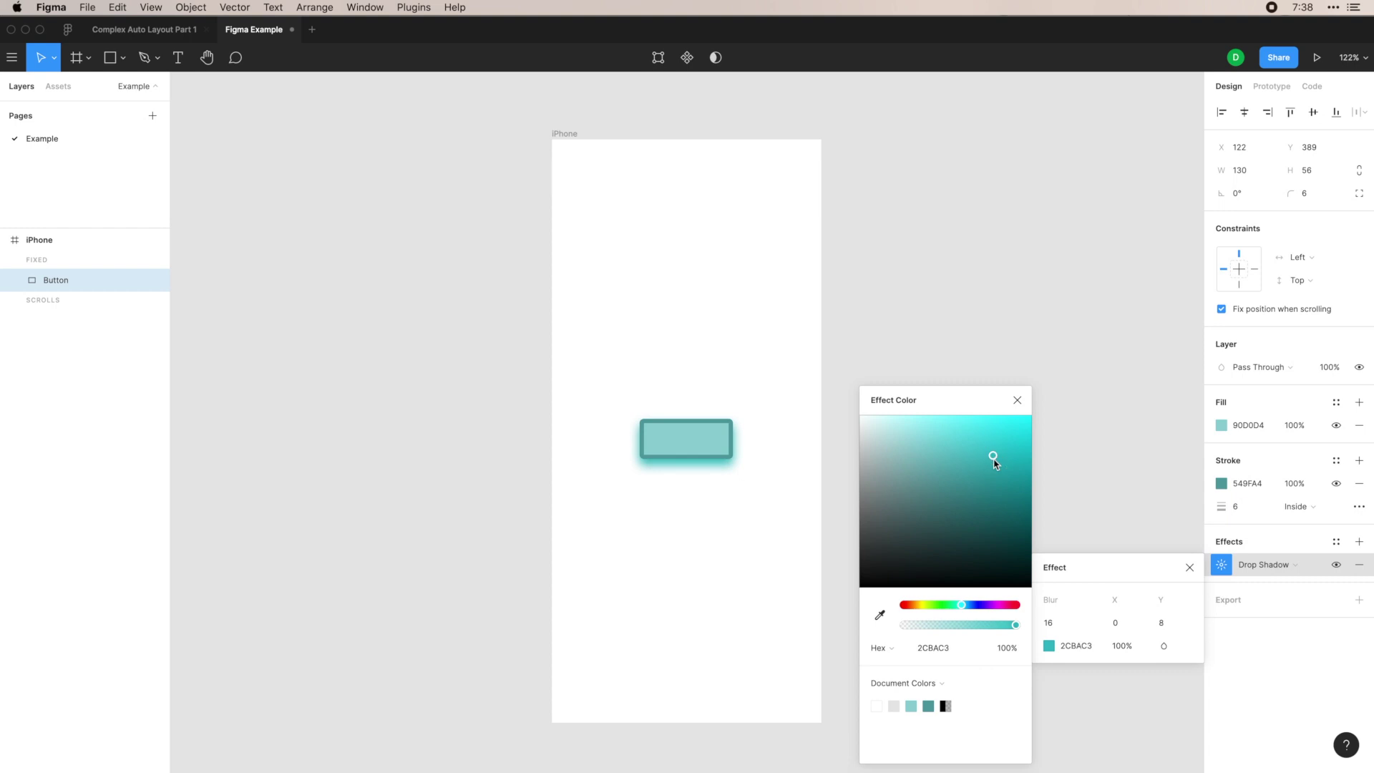
left_click(1011, 648)
type("16")
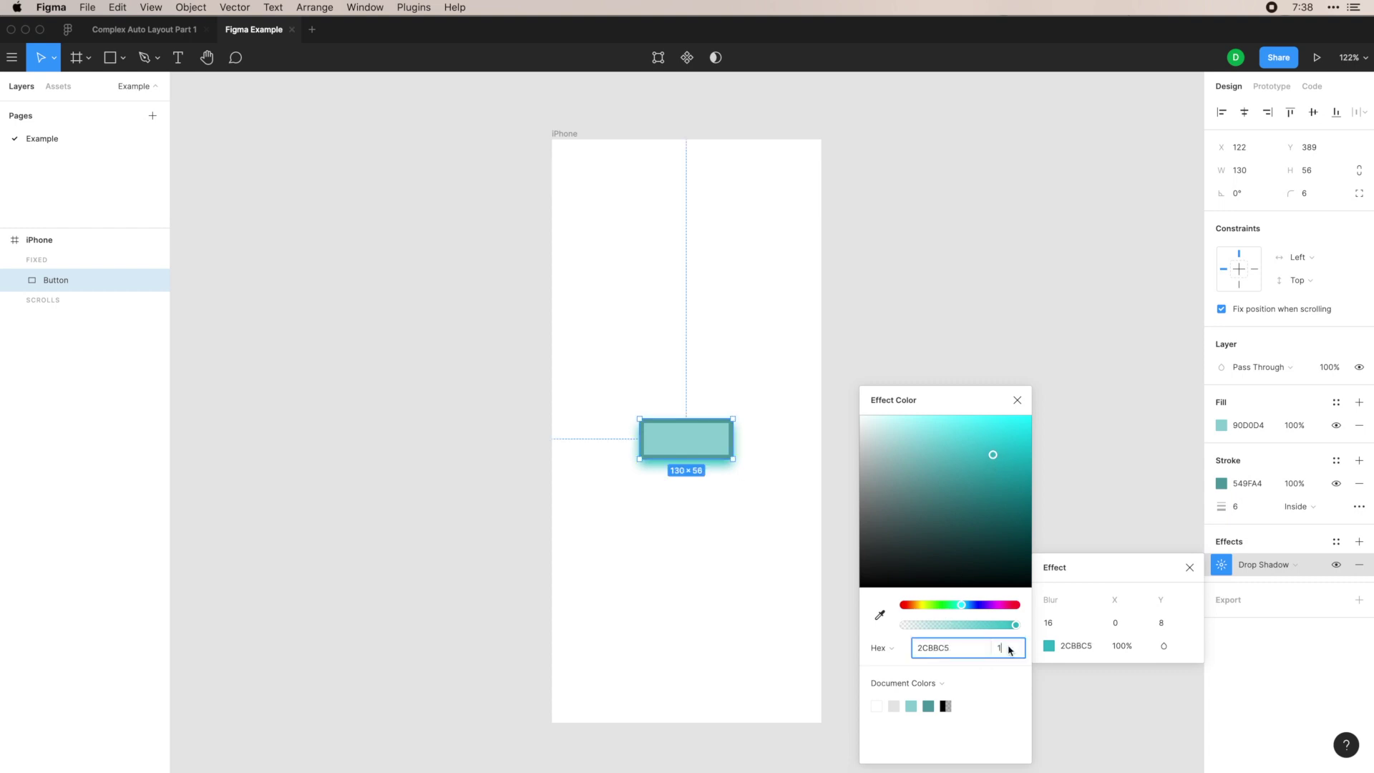
key("Return")
key("Escape")
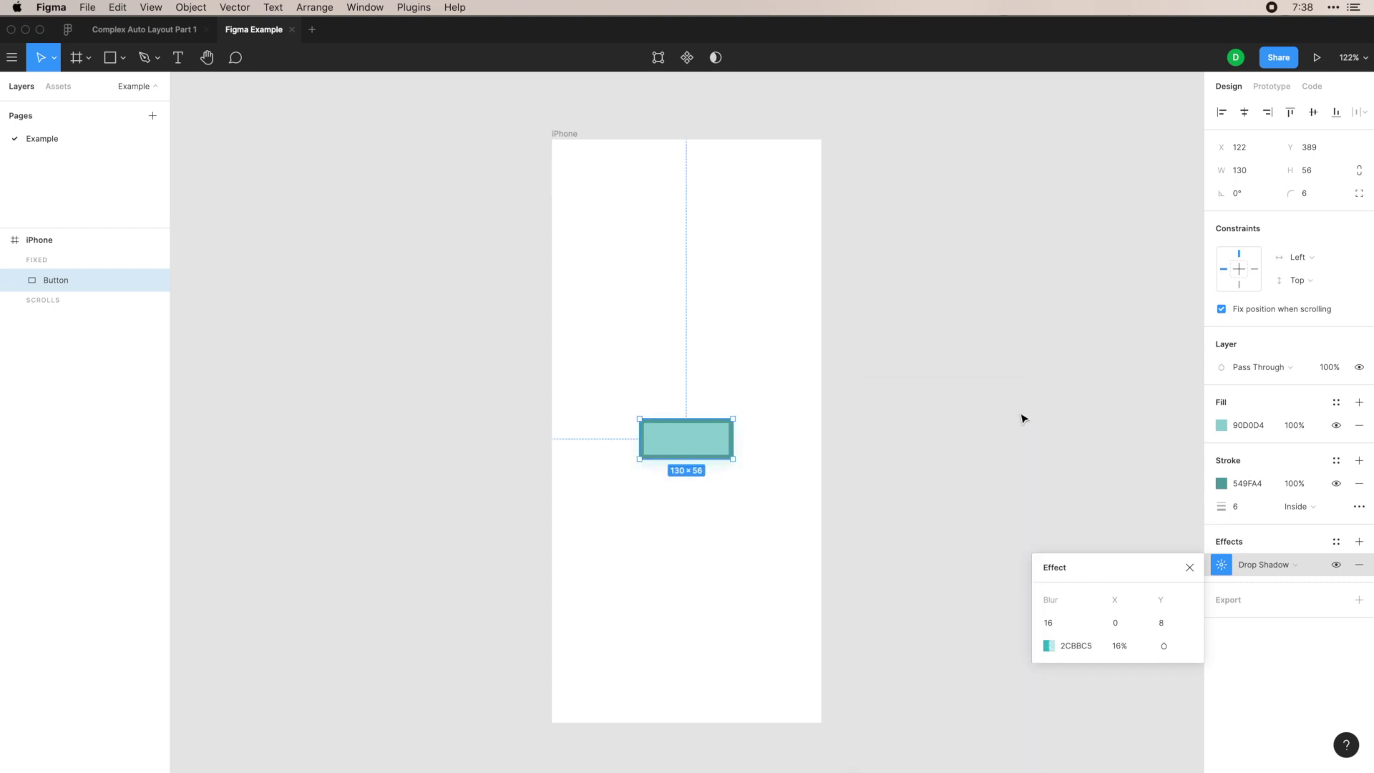
left_click(1189, 567)
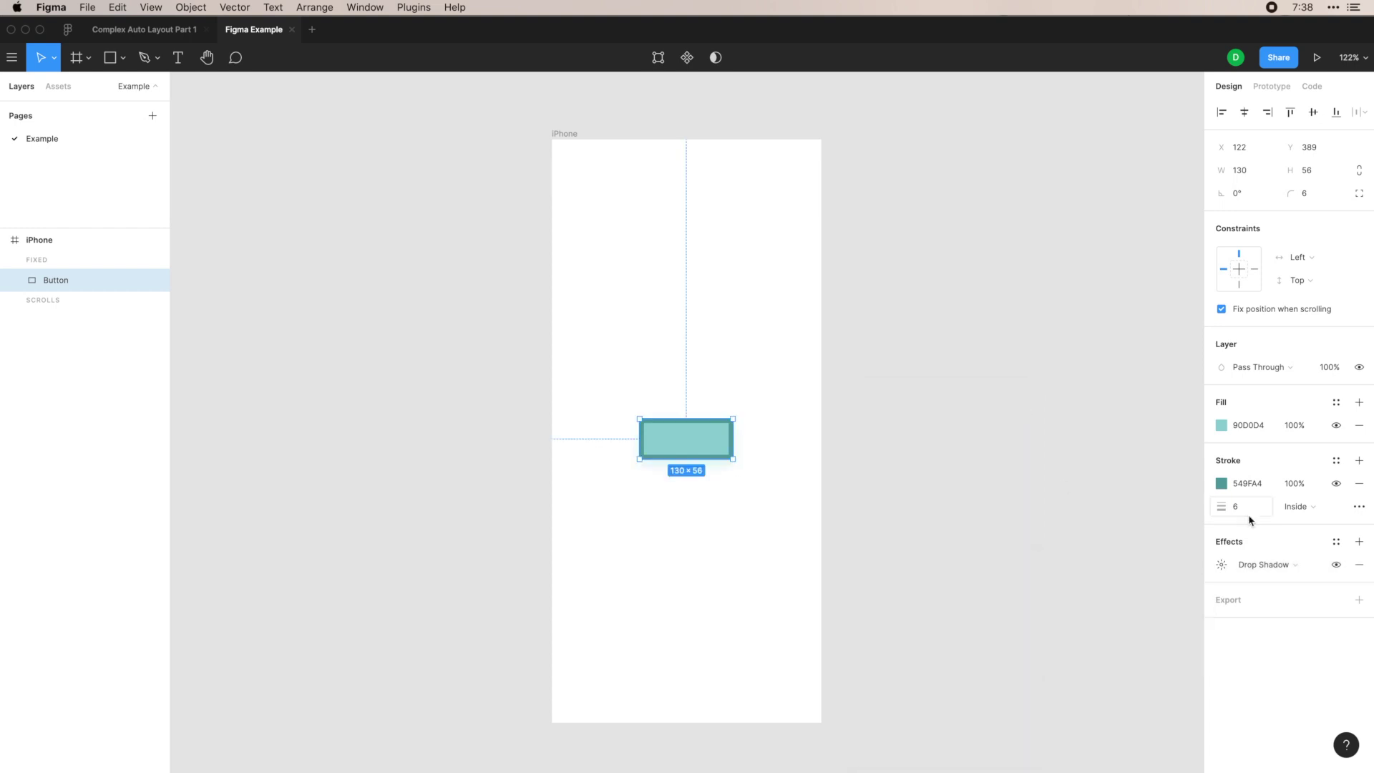
Step: Add a 1x PNG export setting to the Button, cancelling the Button.png save dialog
left_click(1250, 602)
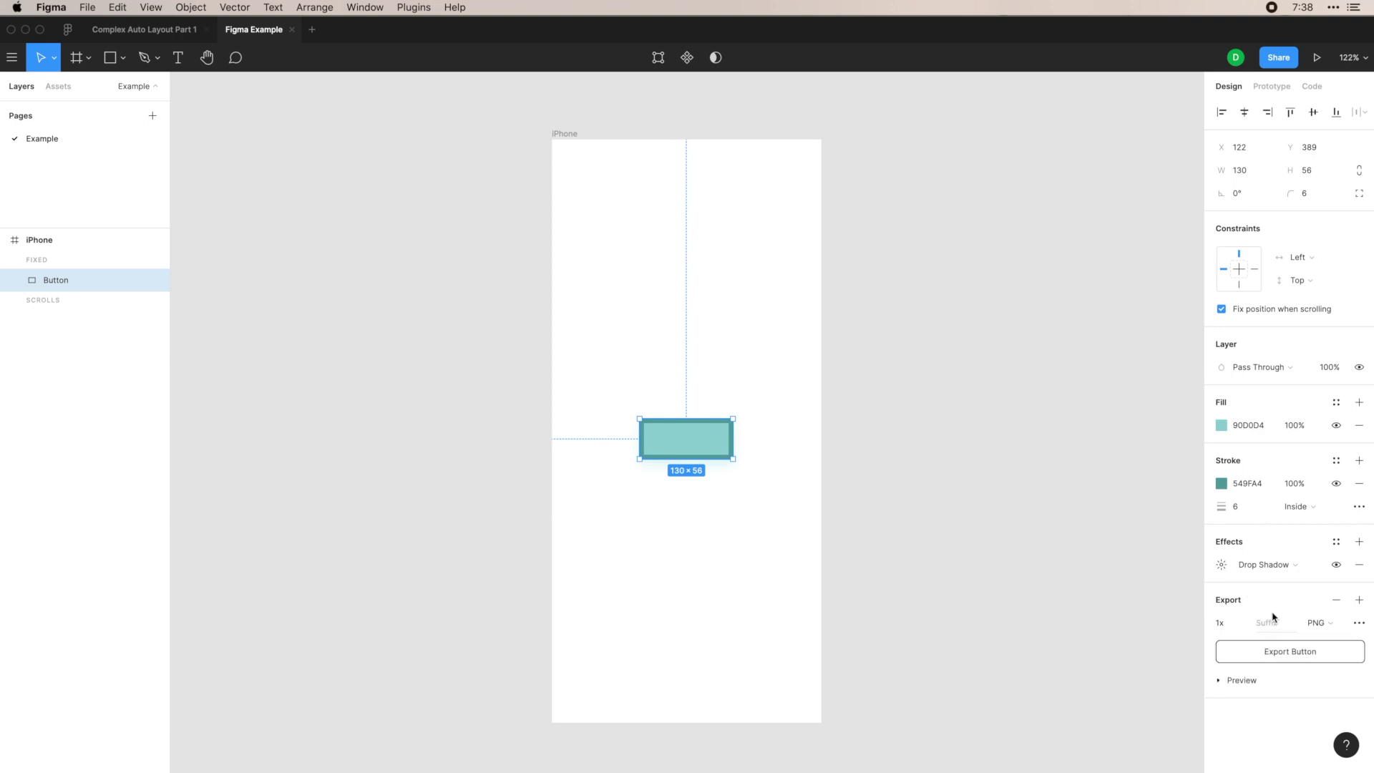
left_click(1249, 623)
left_click(1255, 604)
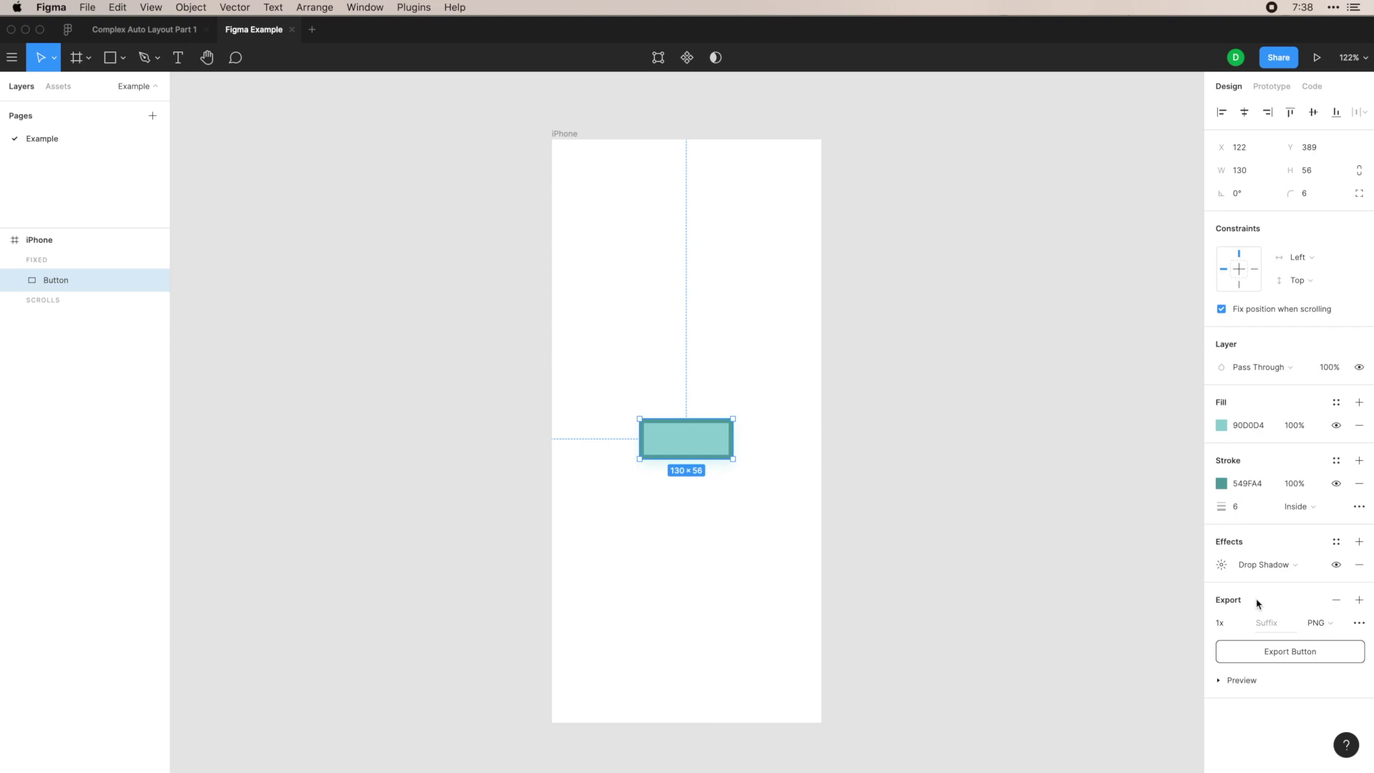
left_click(1289, 652)
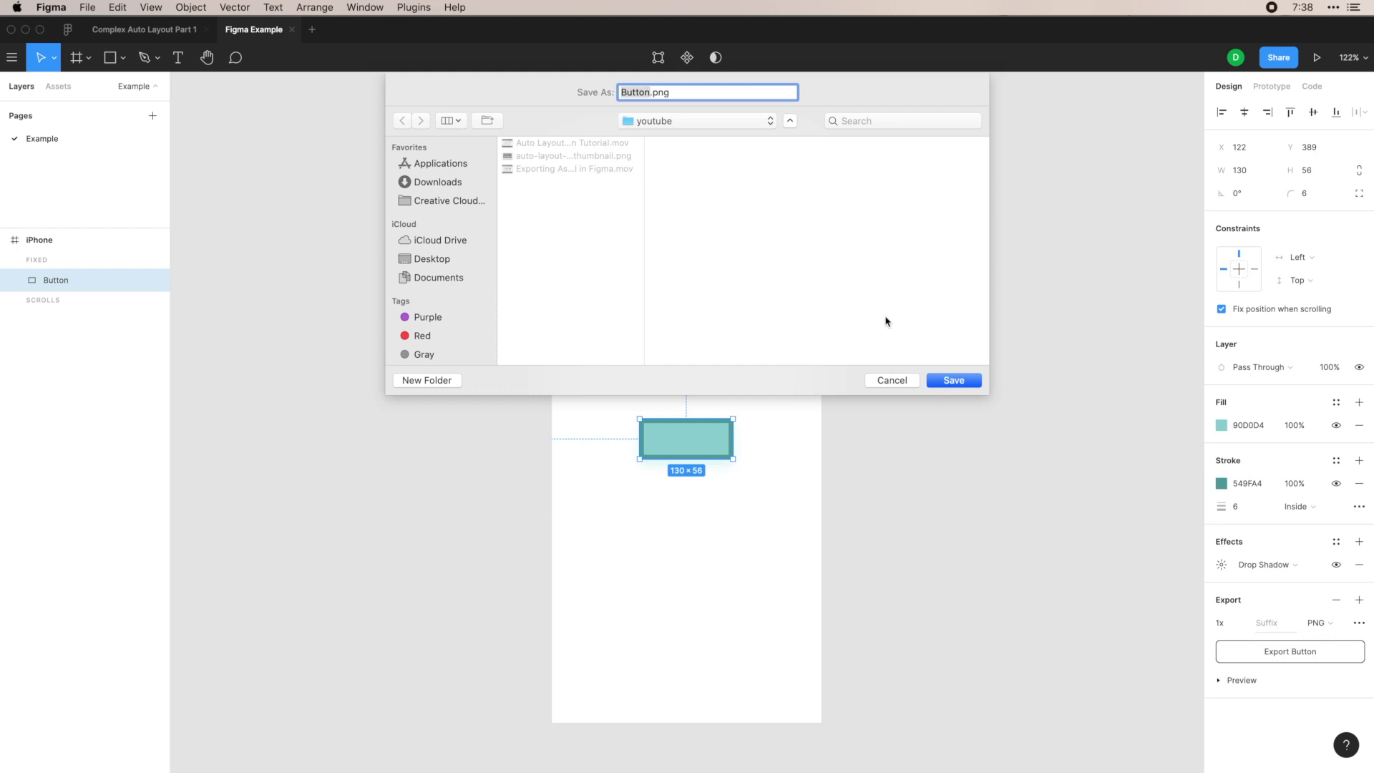
left_click(892, 380)
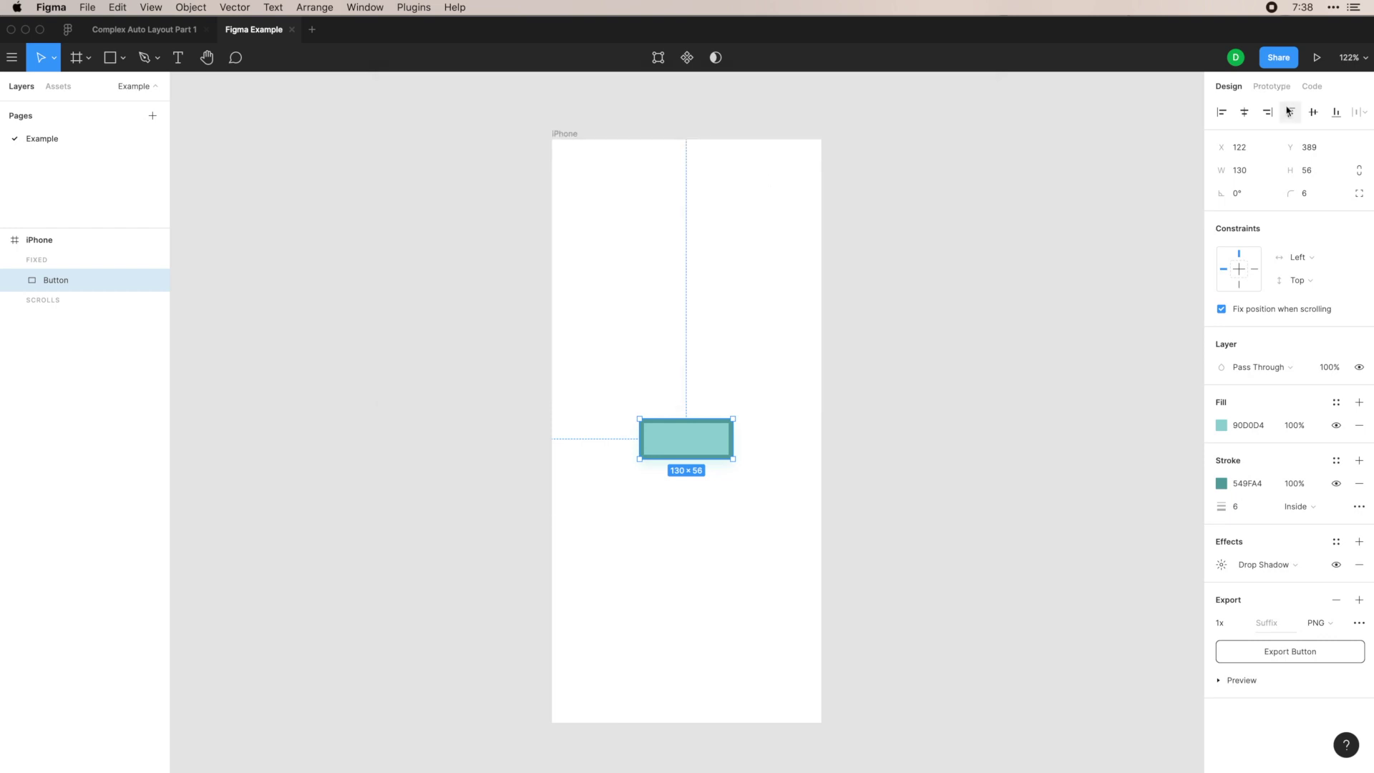
Step: Move the Button between the frame's left, top, bottom and right edges using align options
left_click(1222, 113)
left_click(1290, 113)
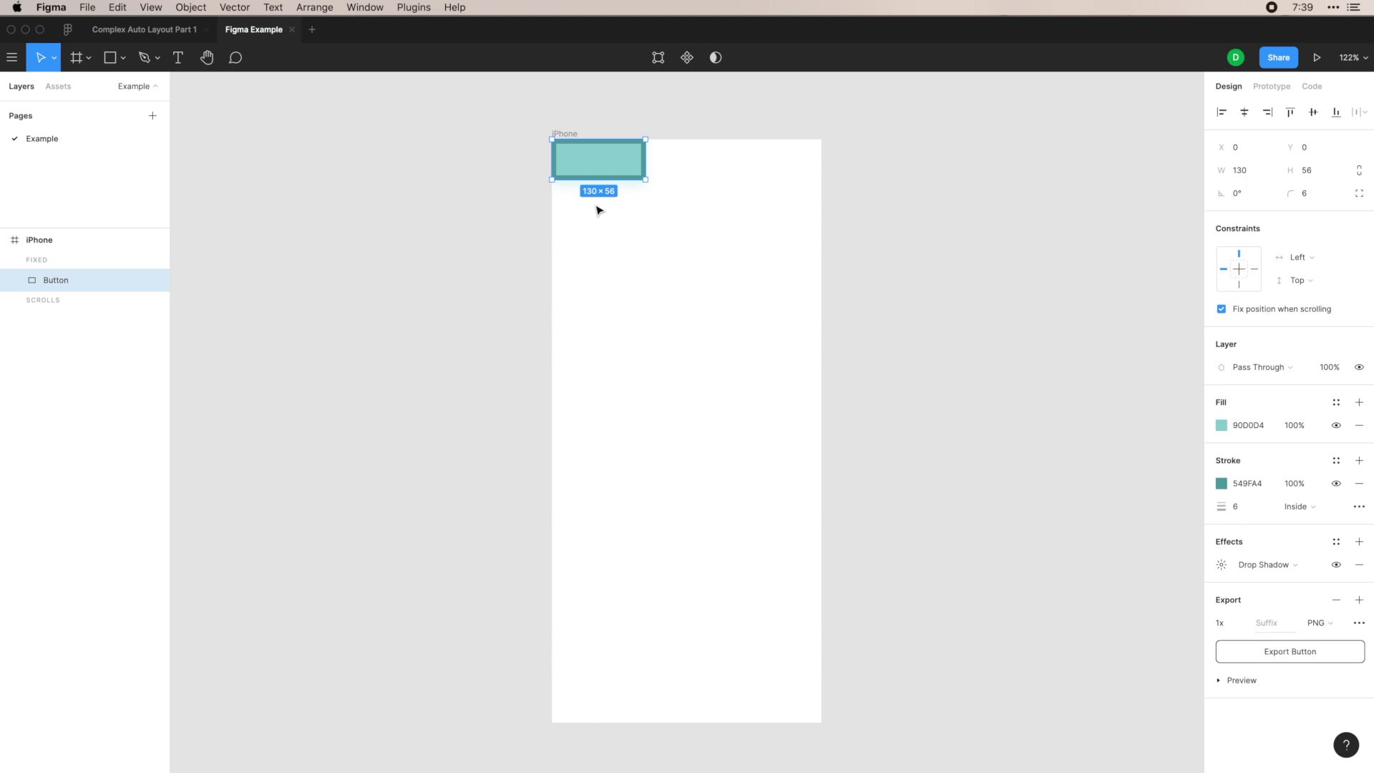
key("alt+s")
key("alt+w")
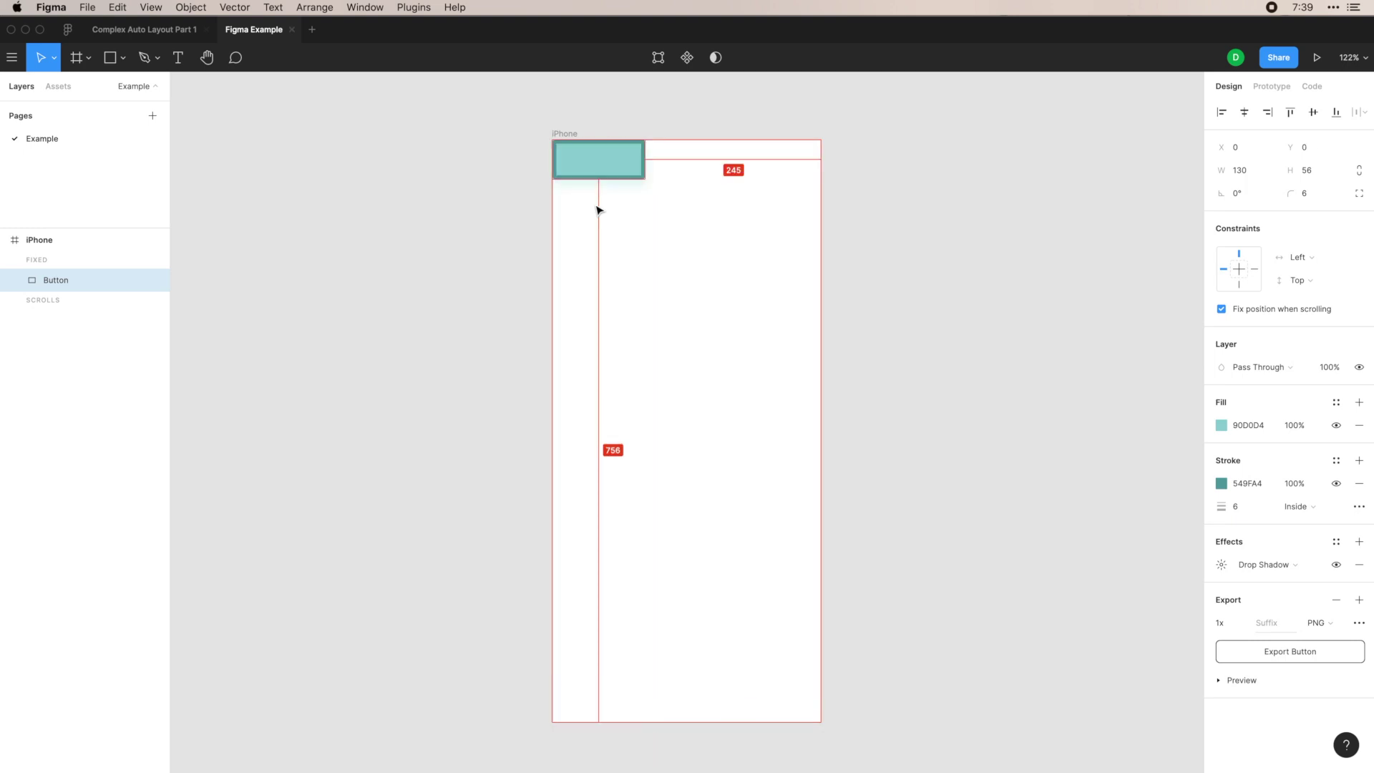
key("alt+d")
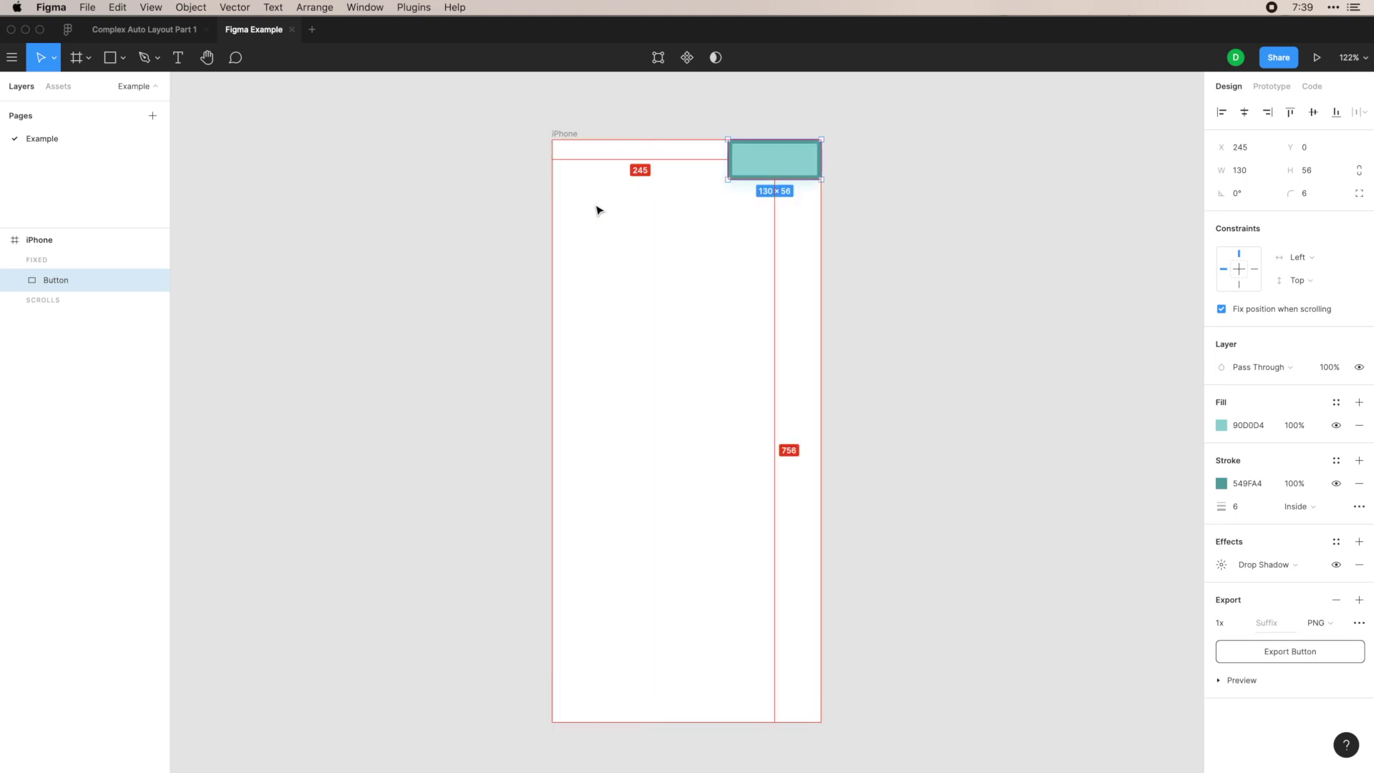
key("alt+s")
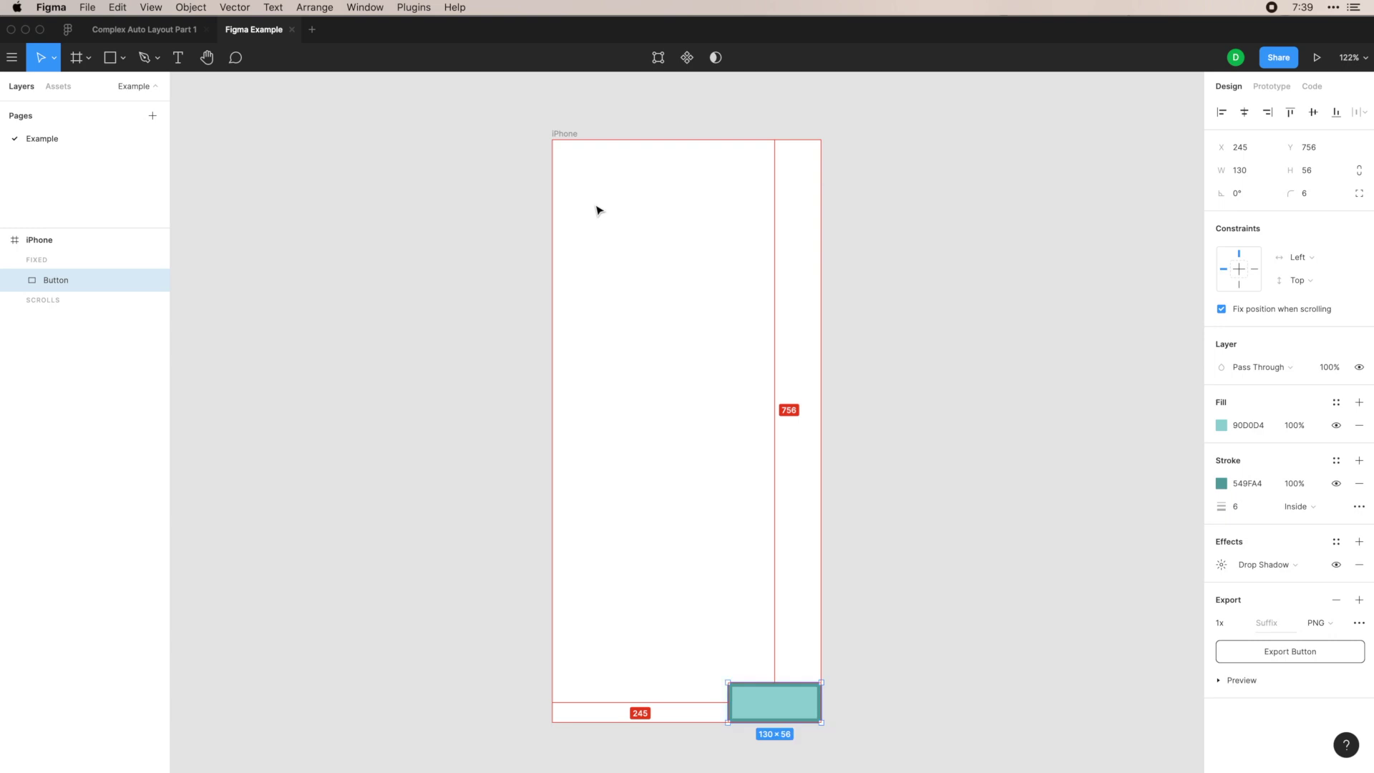
key("alt+a")
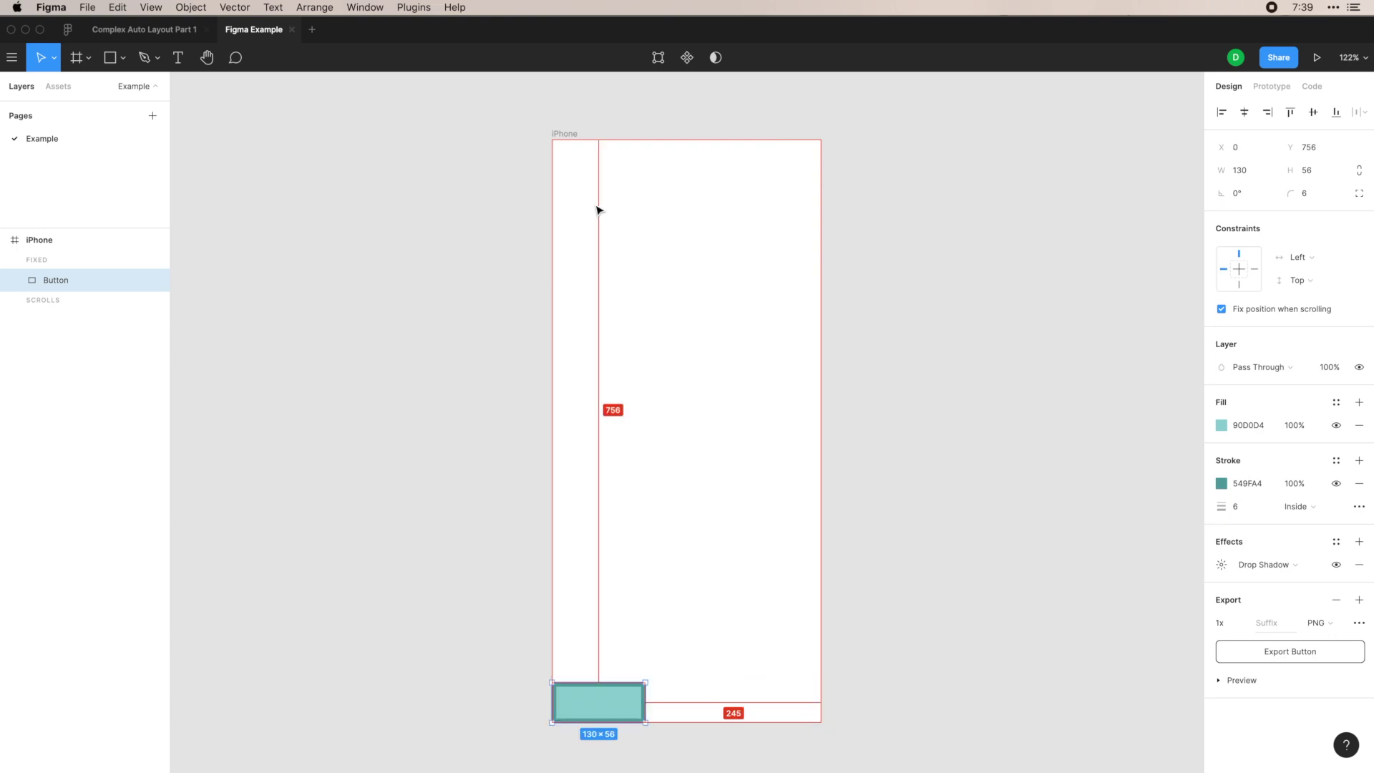
Step: Centre the Button vertically and horizontally in the iPhone frame at X 122, Y 378
key("alt+v")
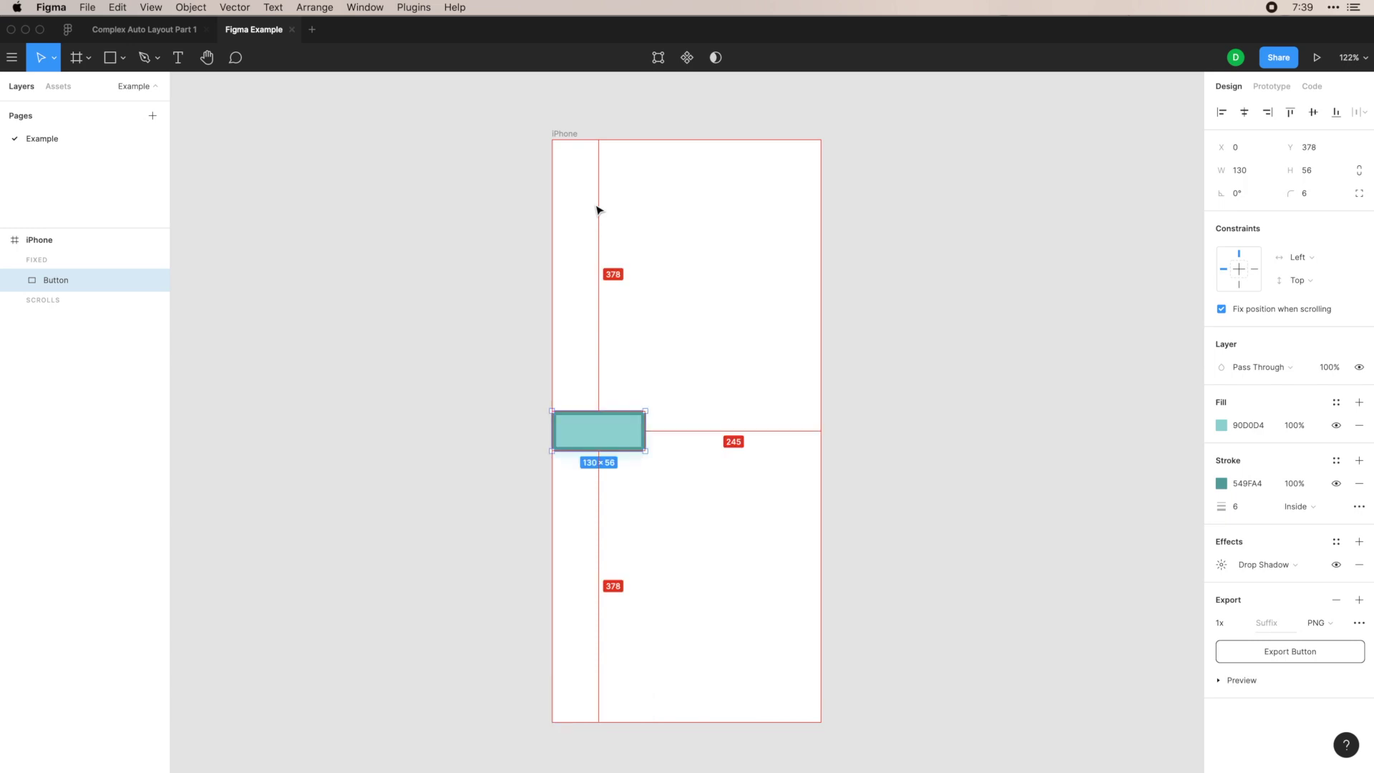
key("alt+h")
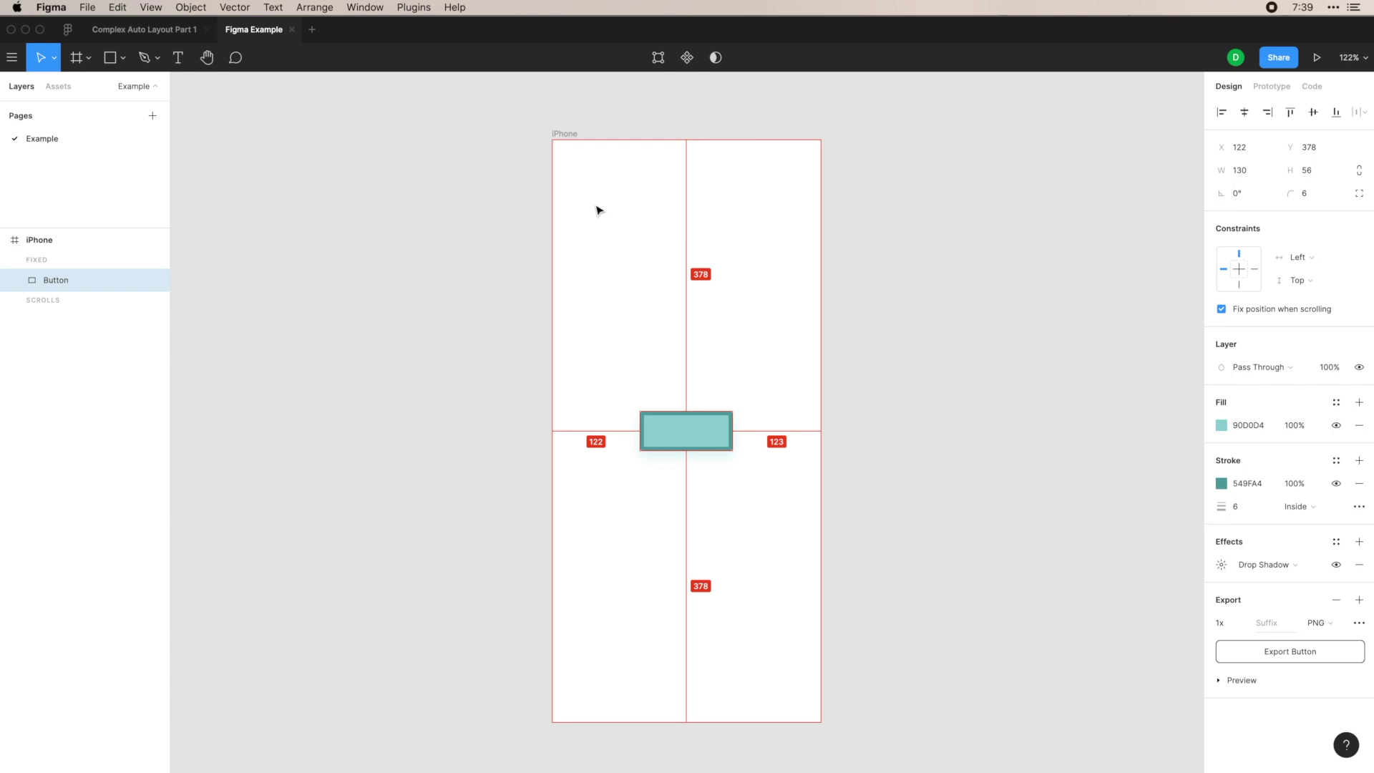
left_click(830, 200)
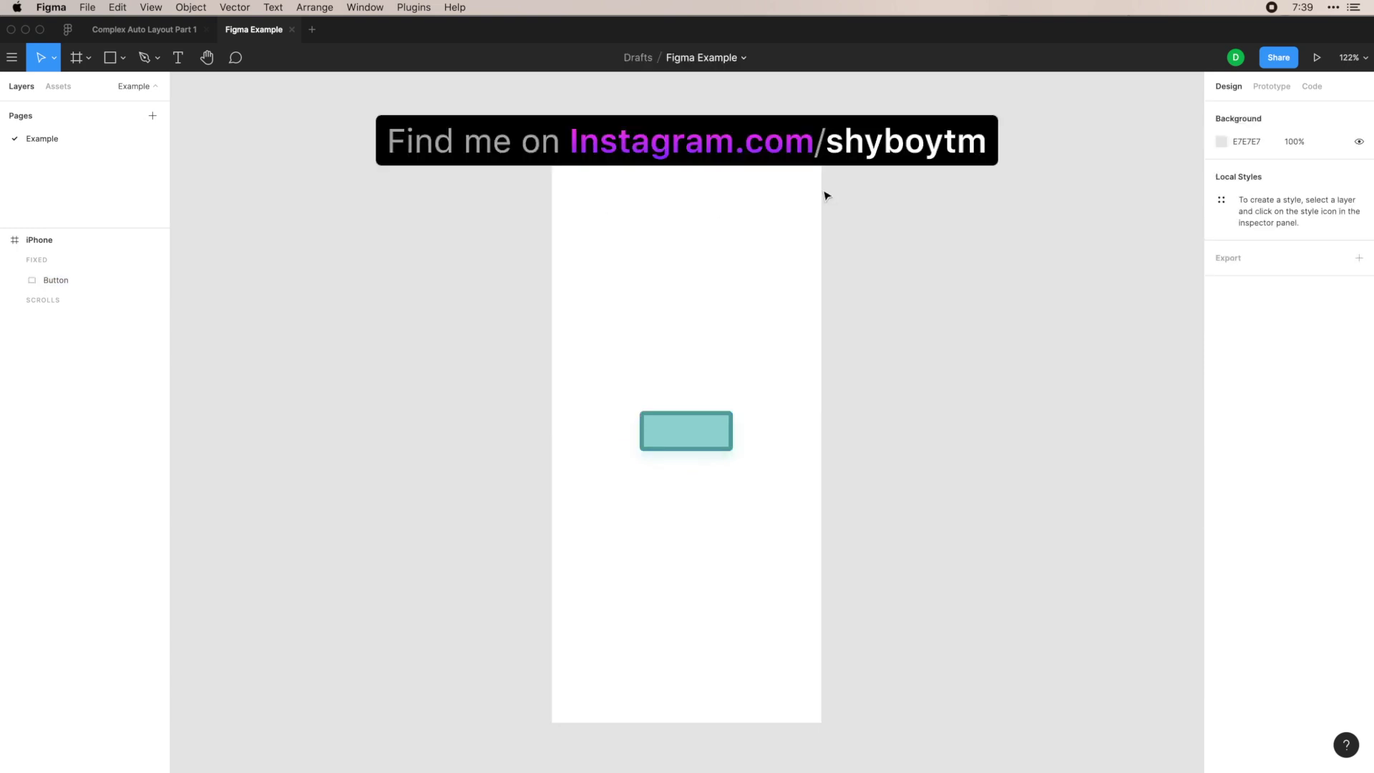